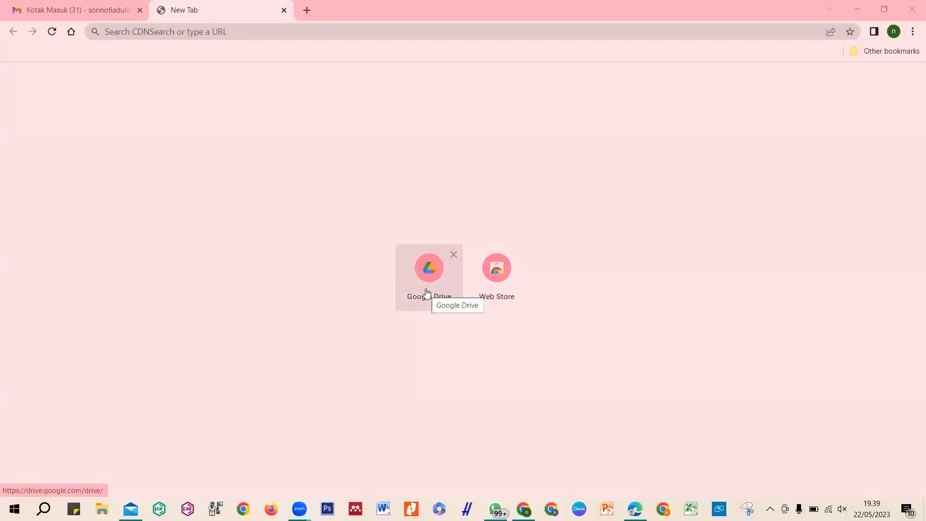
Search the web for 'liveworksheet' from the Chrome address bar.
click(414, 33)
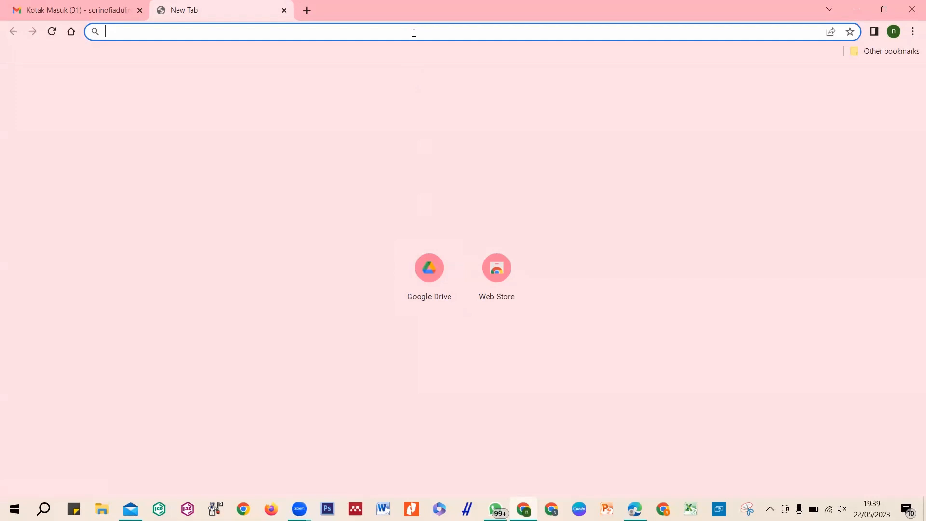
text(l)
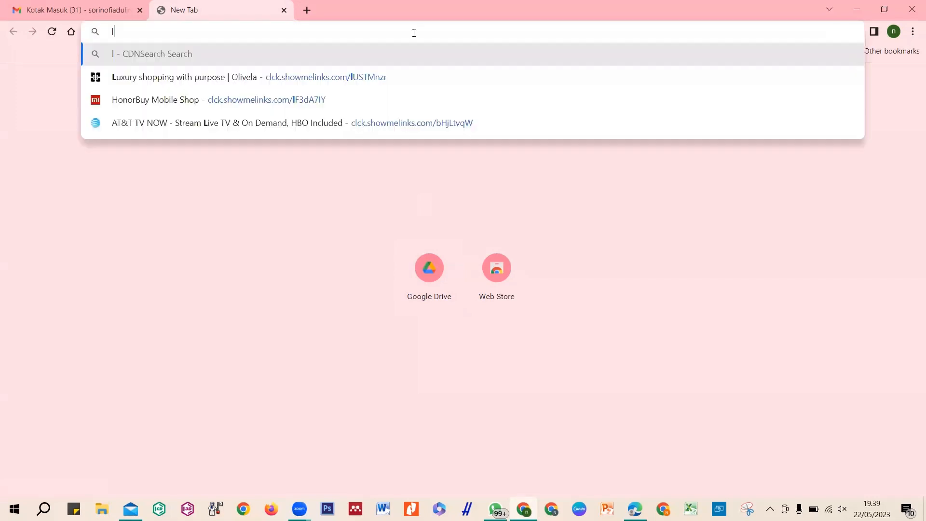
text(ive)
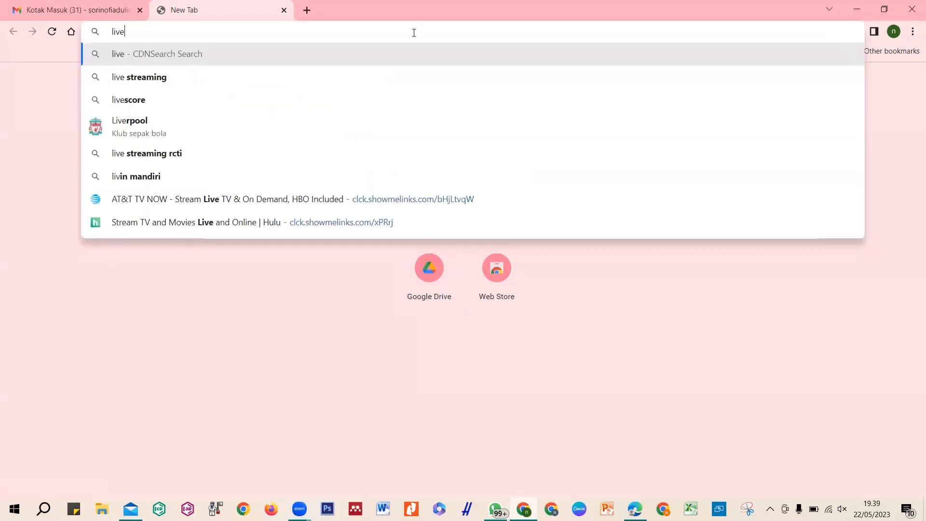
text(worksheet)
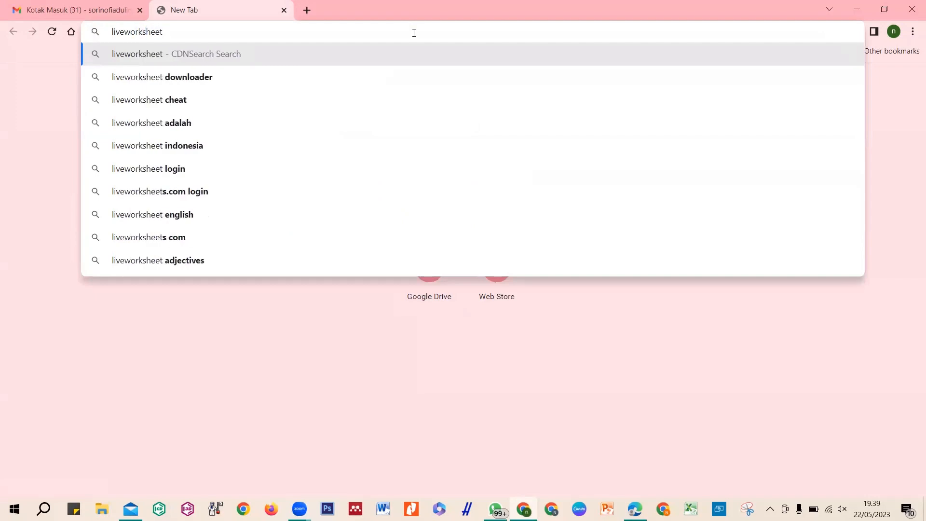
key(Return)
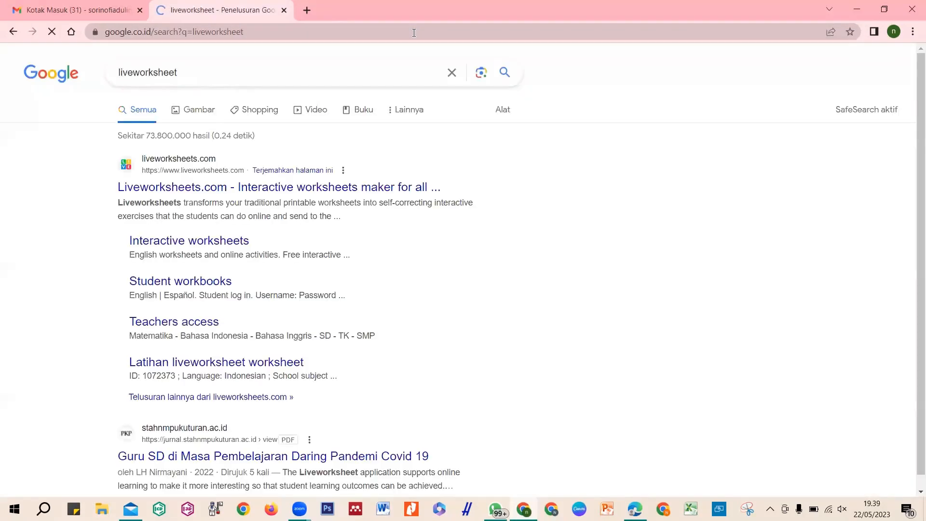
Open liveworksheets.com, dismiss the update notice, and go to Register under Teachers access.
click(236, 189)
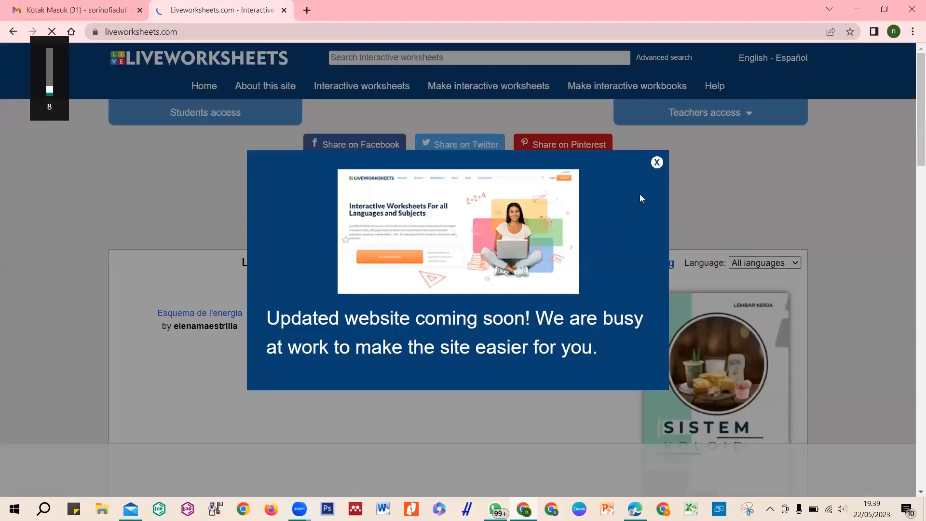
click(658, 162)
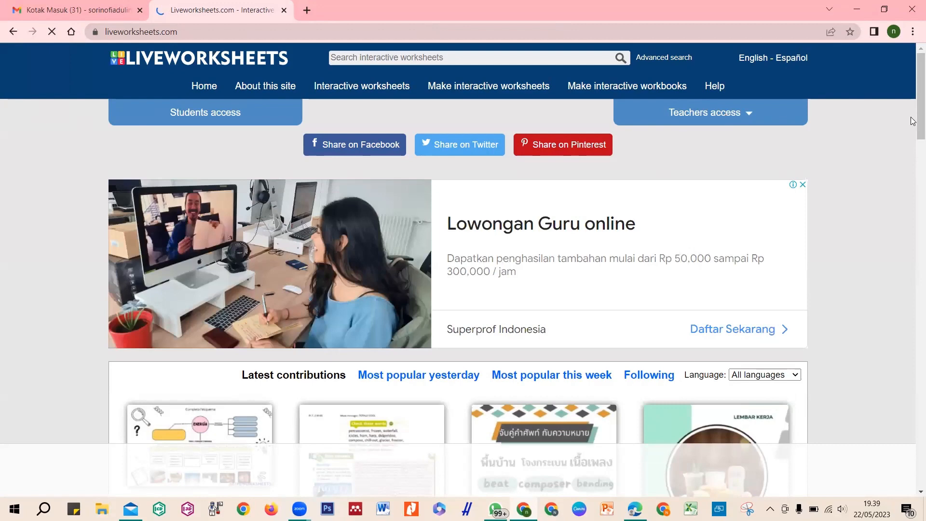
scroll(912, 213, down, 10)
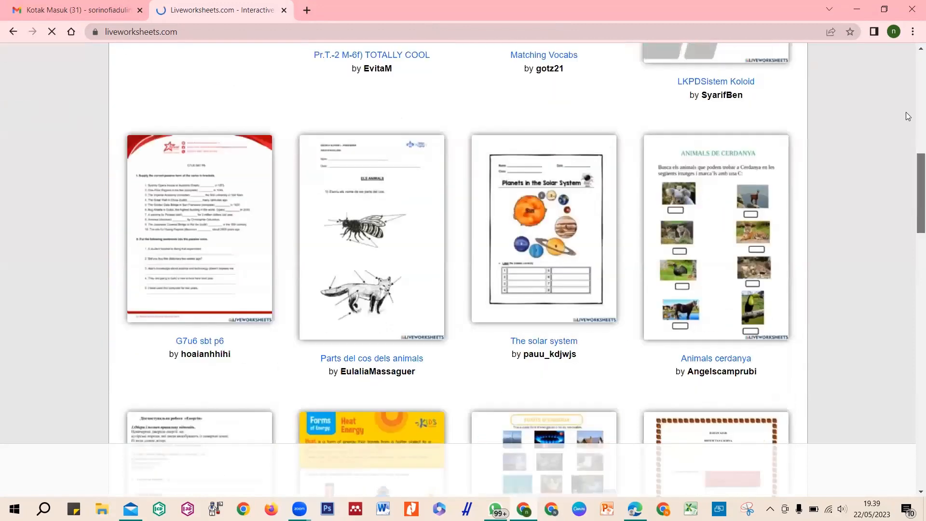
scroll(906, 79, up, 10)
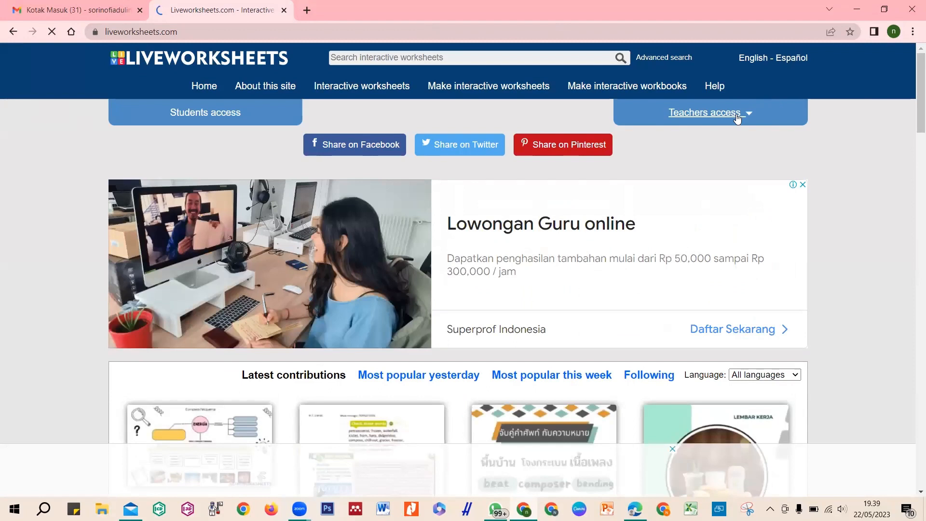
click(737, 118)
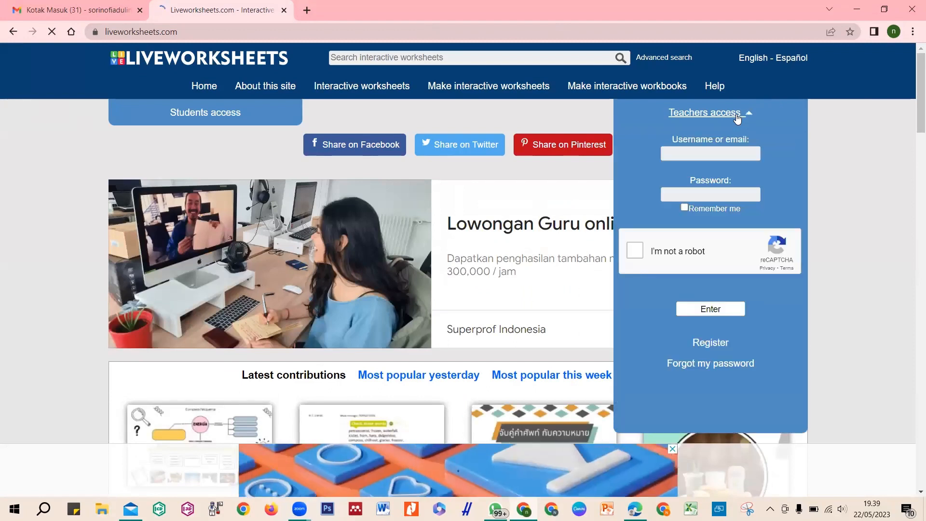
click(719, 345)
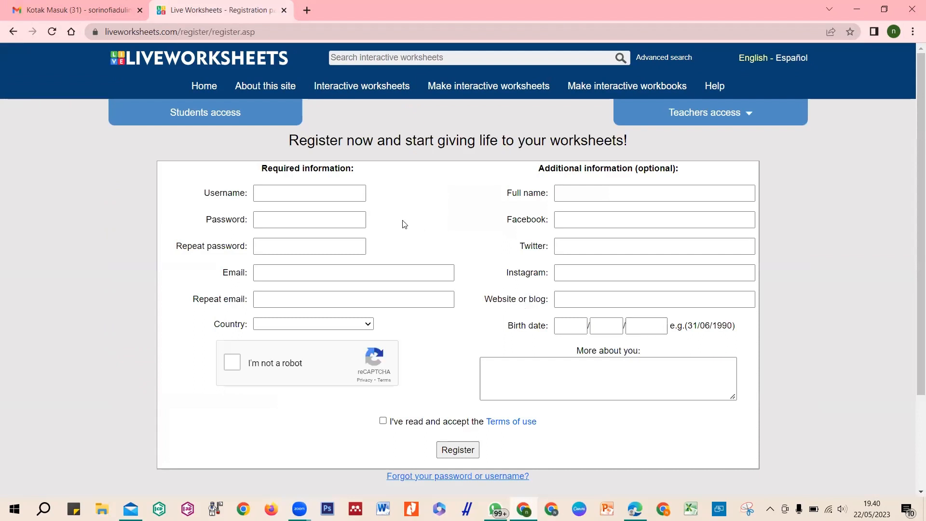
Enter the chosen username and accept Chrome's suggested strong password.
click(348, 196)
click(318, 199)
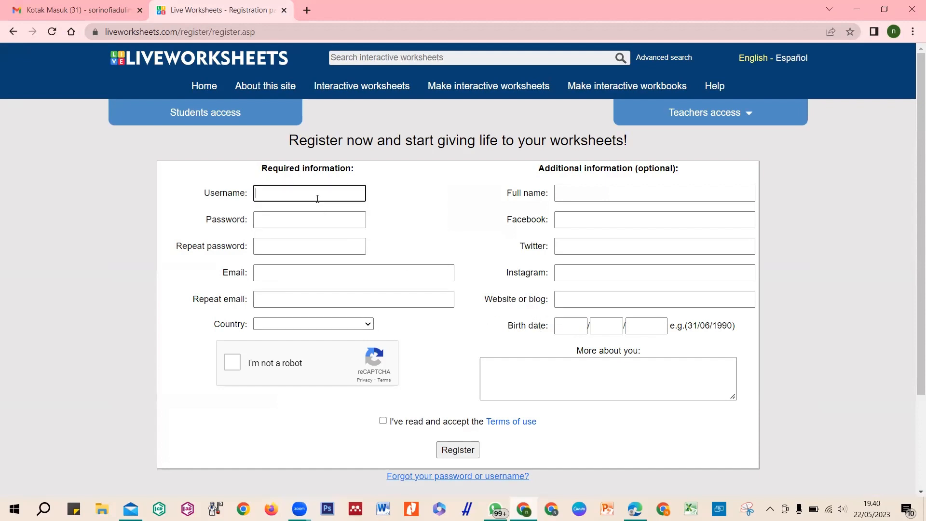
text(nofia0902)
click(303, 219)
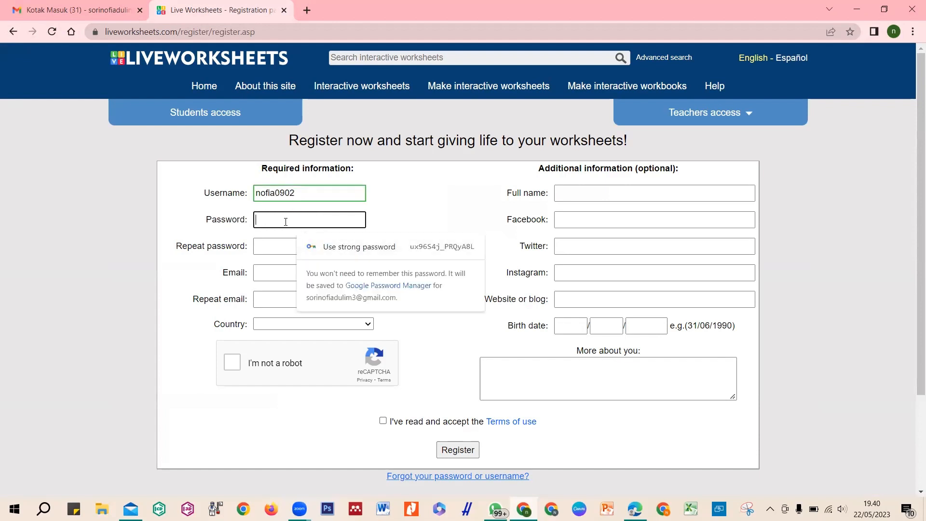
click(429, 247)
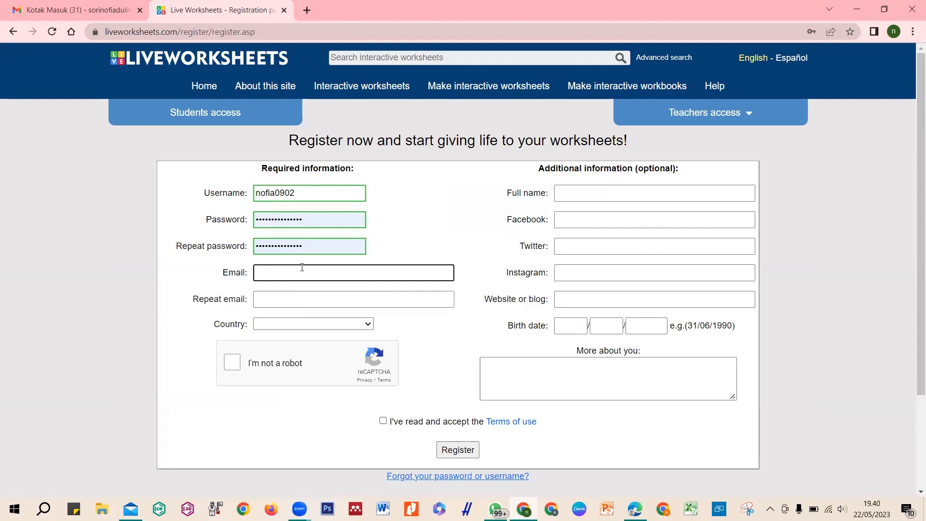
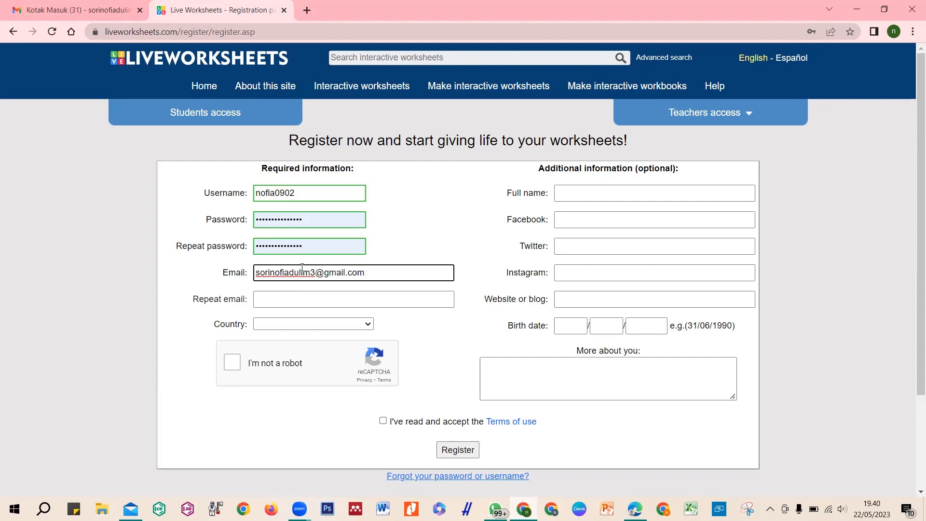
Type the account e-mail address and paste it into the confirmation field.
key(ctrl+a)
key(ctrl+c)
click(323, 297)
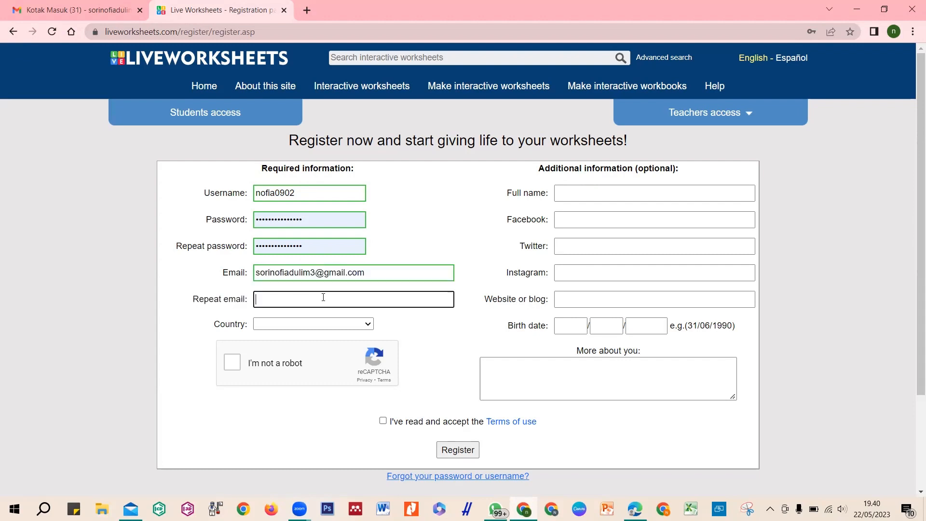
key(ctrl+v)
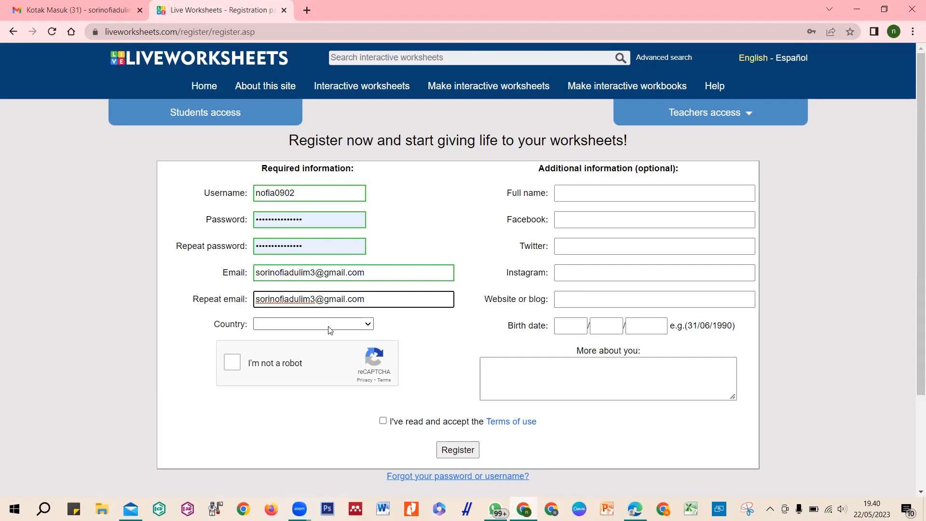
Set the country to Indonesia, correcting an India pick, and start the robot check.
click(327, 327)
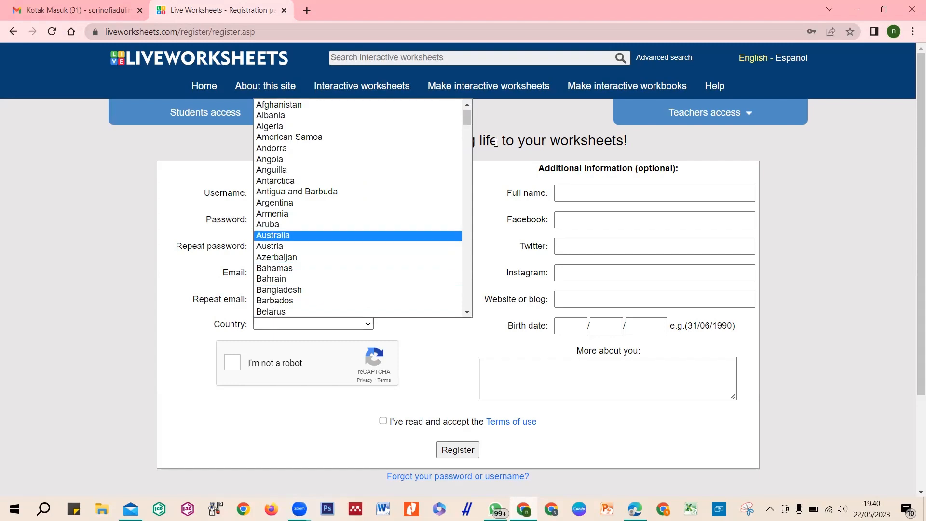
drag(466, 121, 481, 199)
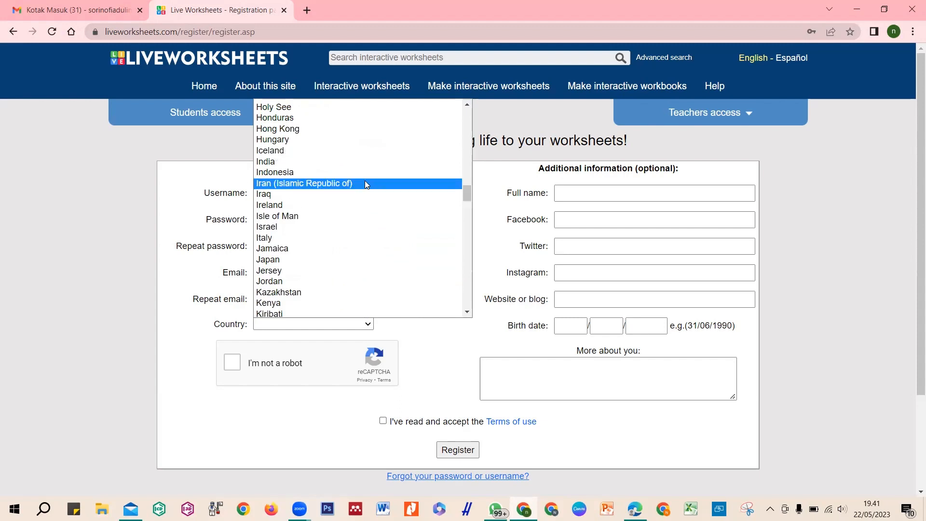
click(362, 161)
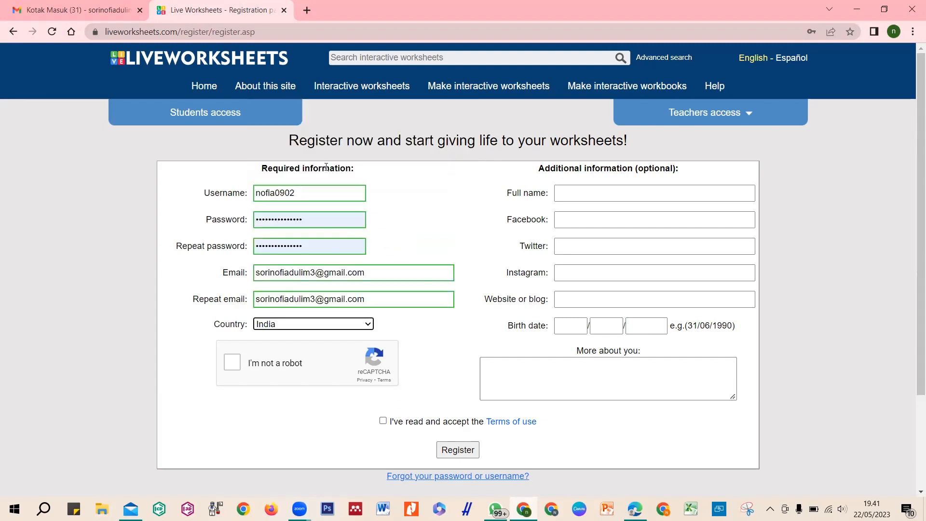
click(351, 324)
drag(468, 184, 469, 198)
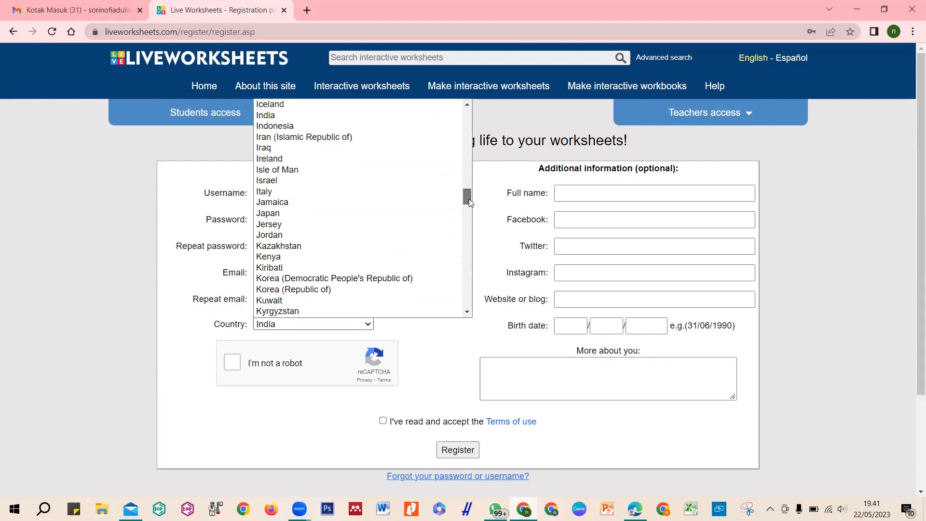
click(326, 125)
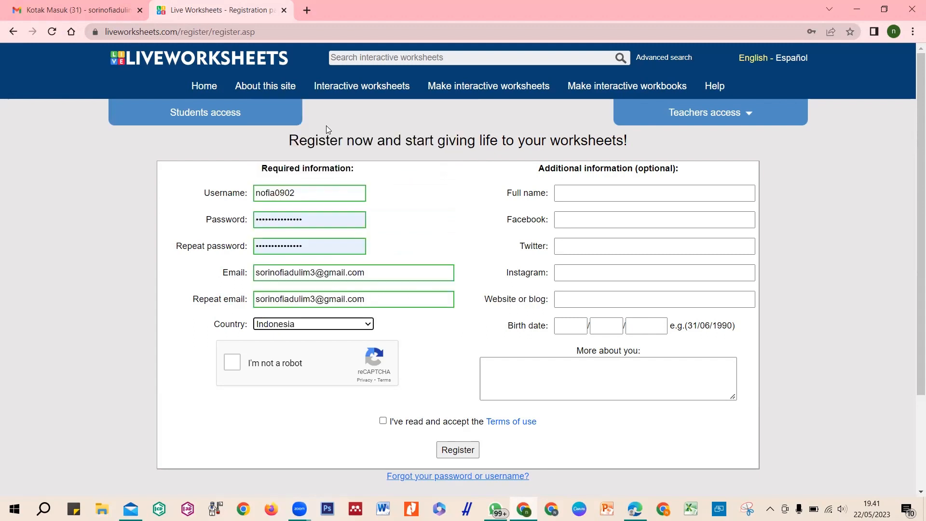
click(231, 368)
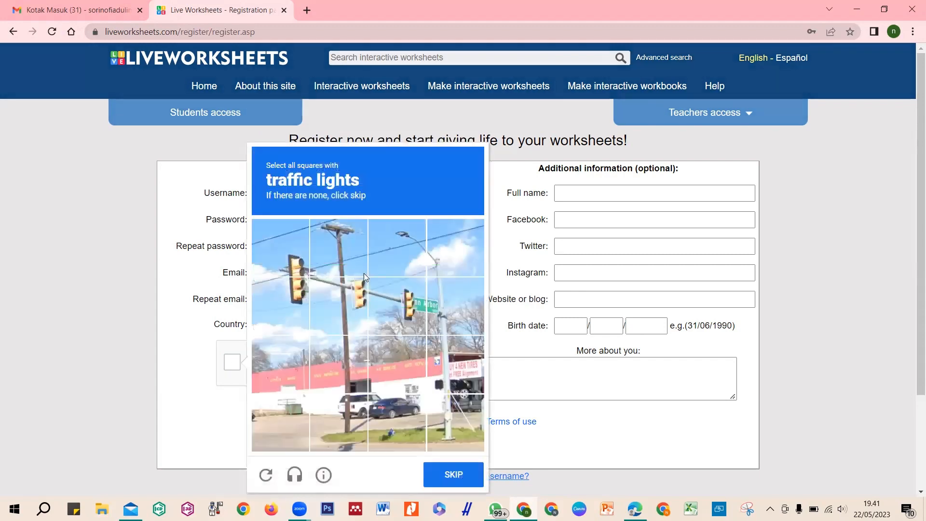
Solve the reCAPTCHA by selecting the traffic-light squares and verifying.
click(274, 261)
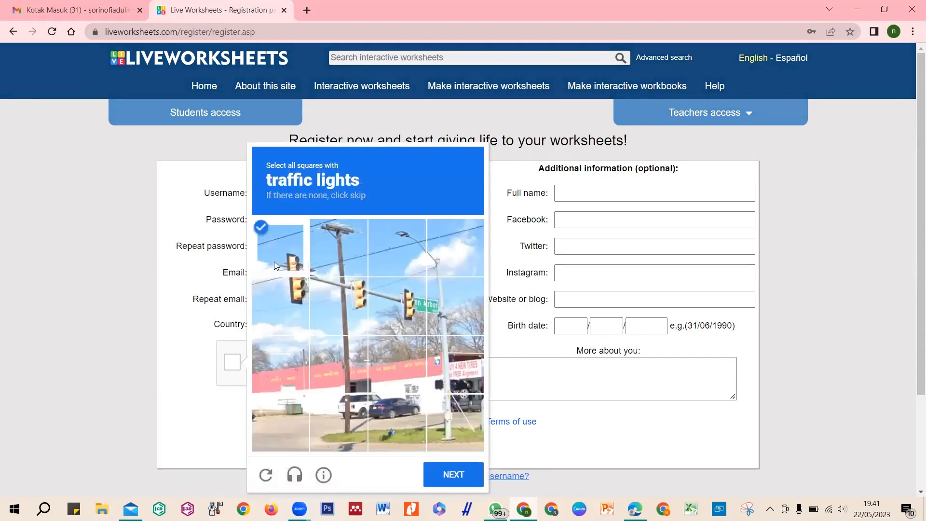
click(347, 311)
click(297, 310)
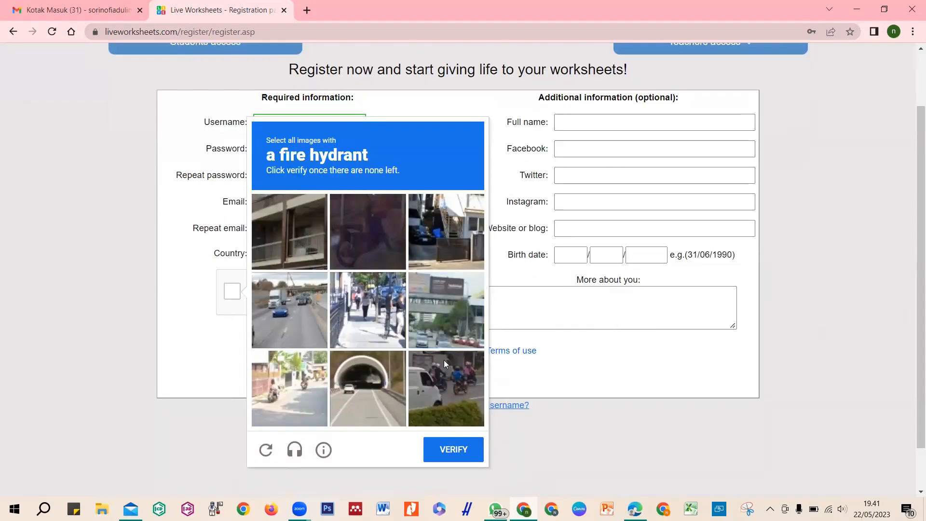
click(441, 448)
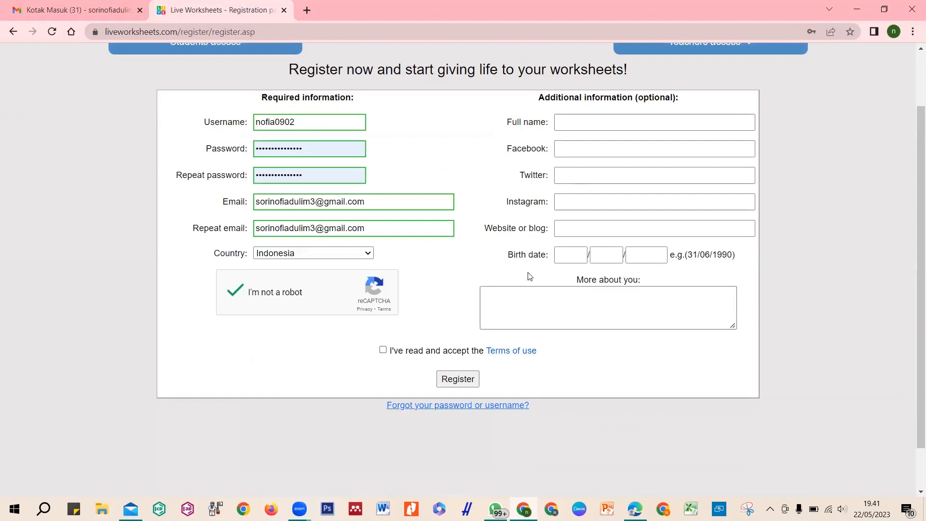
Fill in the birth date's day, month and year fields.
click(569, 255)
click(600, 255)
click(636, 255)
Enter the full name, fixing a capitalisation typo, accept the terms and submit registration.
click(578, 117)
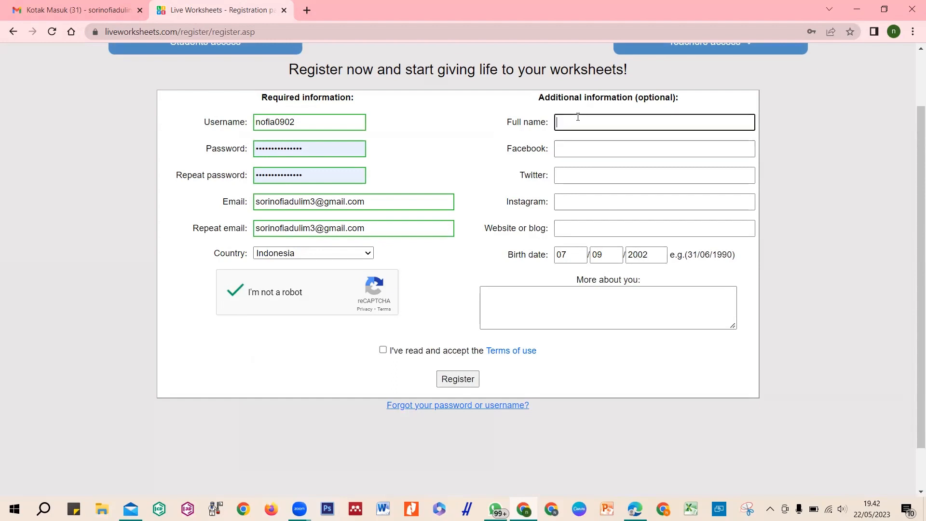
click(593, 122)
key(BackSpace)
text(u)
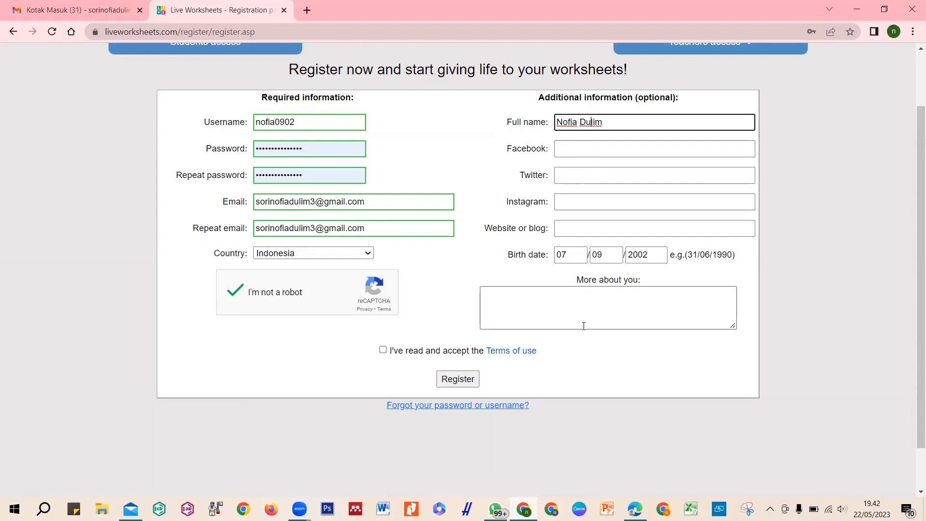
click(383, 350)
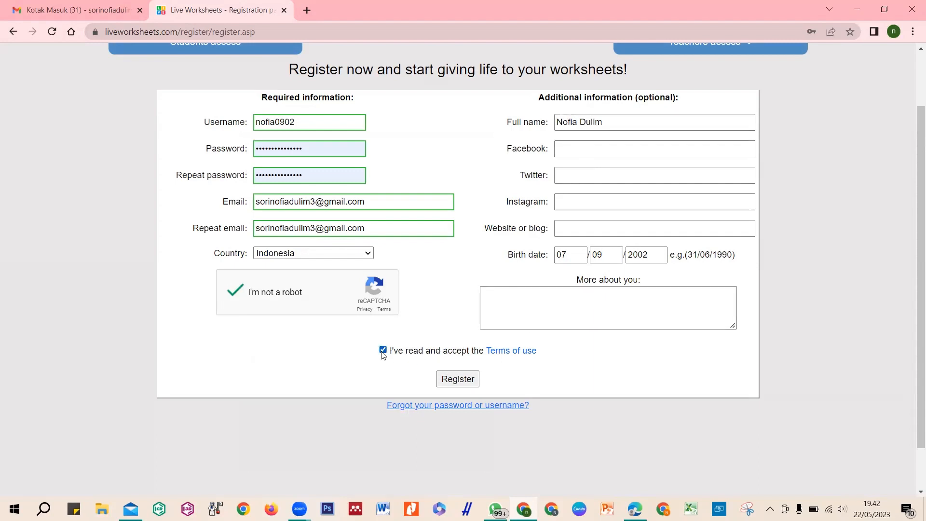
click(464, 384)
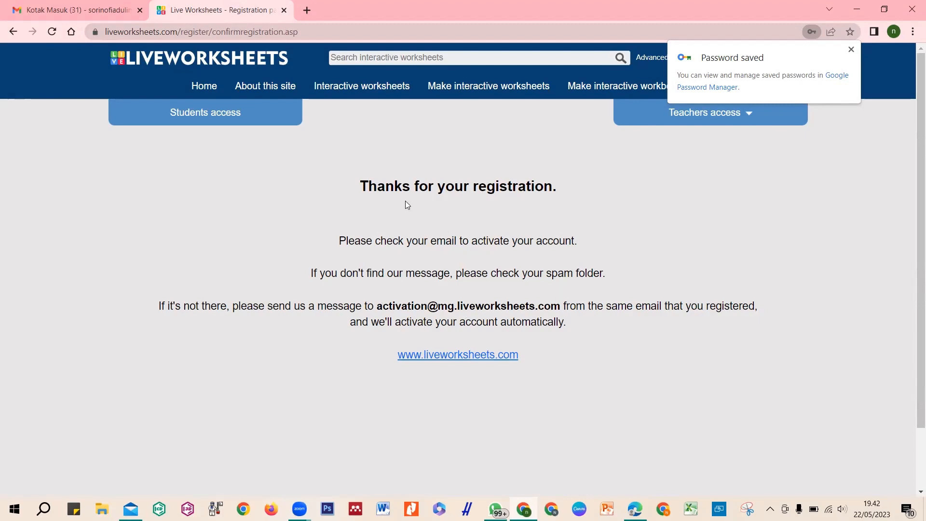
Switch to the Gmail inbox tab to look for the activation email.
click(77, 9)
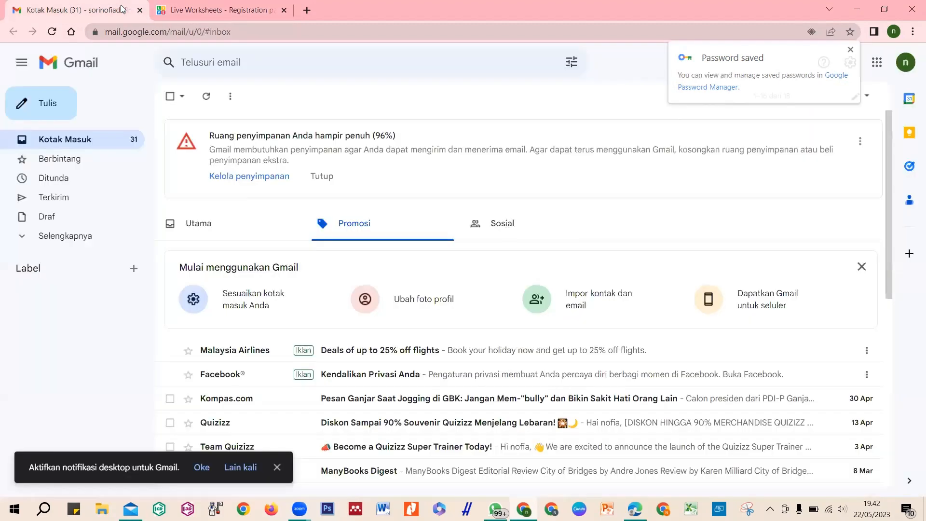
Reload Gmail, open the 'Welcome to liveworksheets' email and follow its activation link.
click(274, 34)
key(Return)
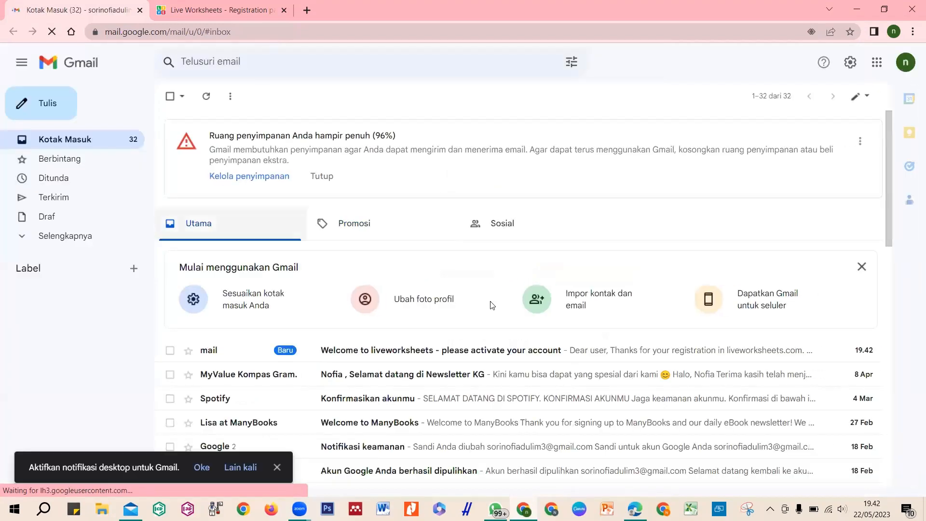
drag(890, 231, 890, 260)
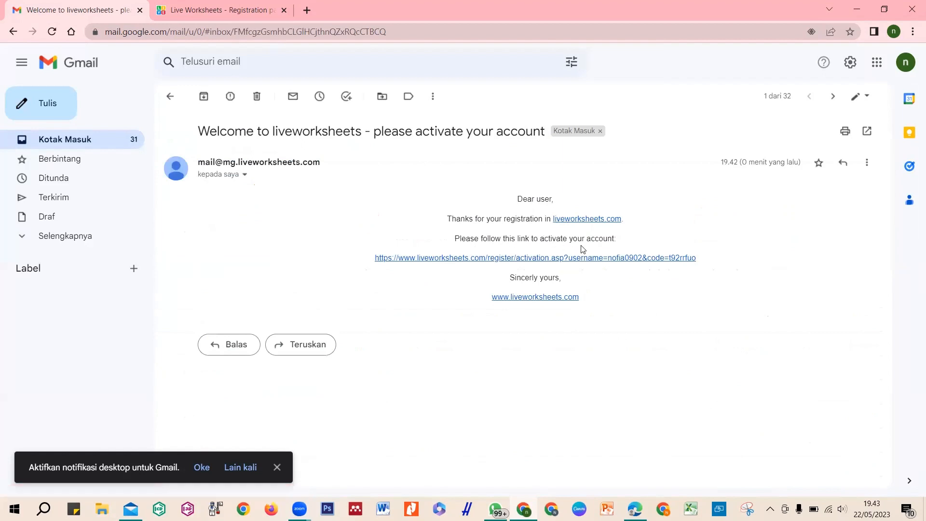
click(439, 263)
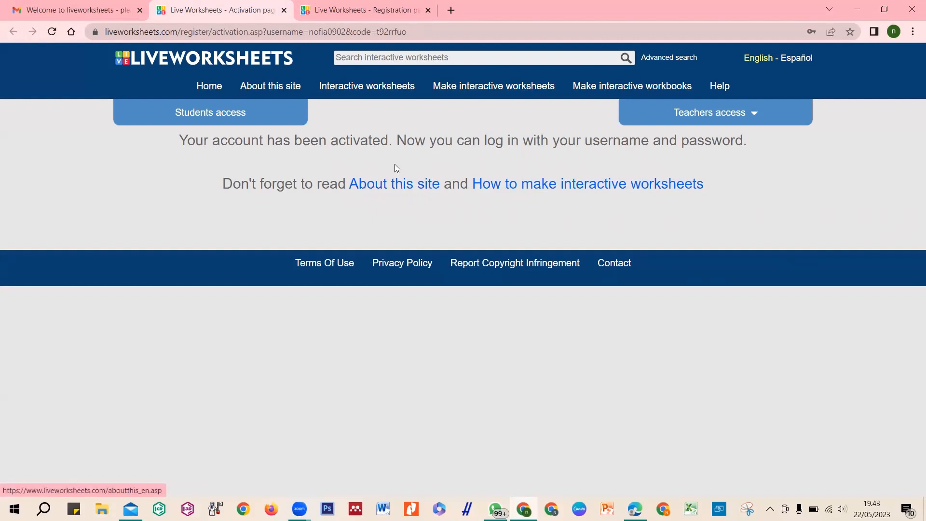
Return to the Liveworksheets registration tab and bring up the Teachers access login panel.
click(85, 8)
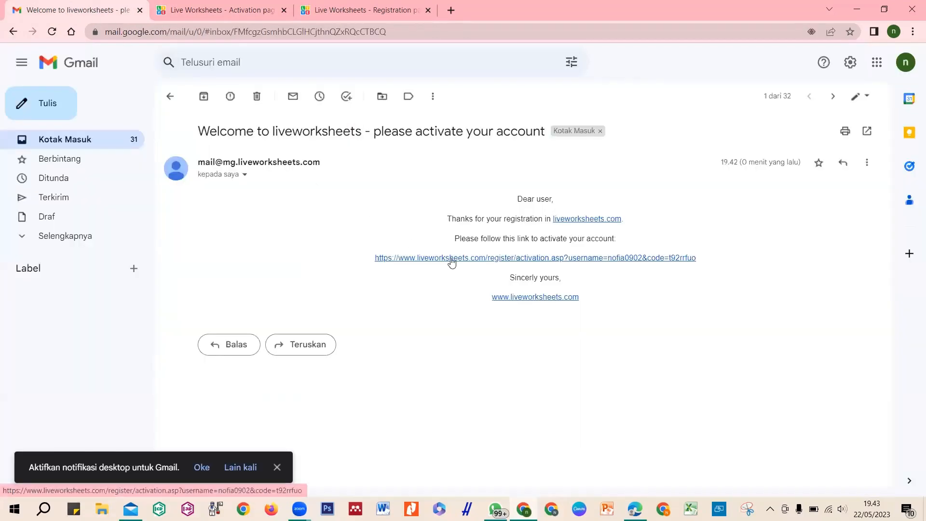
click(366, 15)
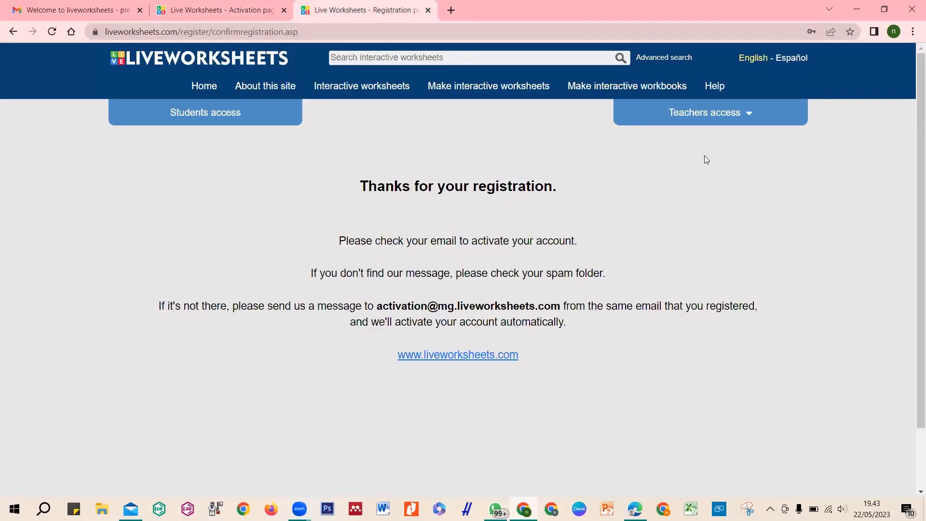
click(724, 116)
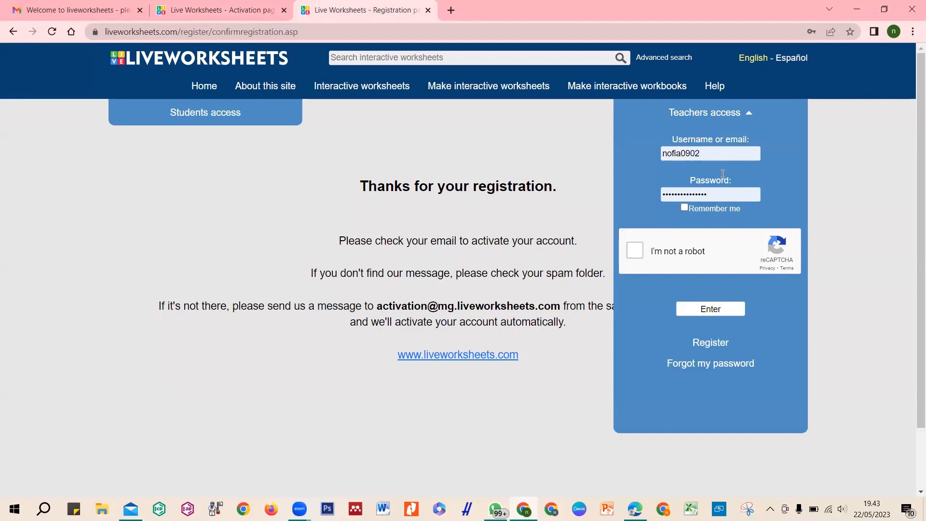
Log in with Remember me ticked after passing the 'I'm not a robot' check.
click(685, 208)
click(633, 260)
click(708, 311)
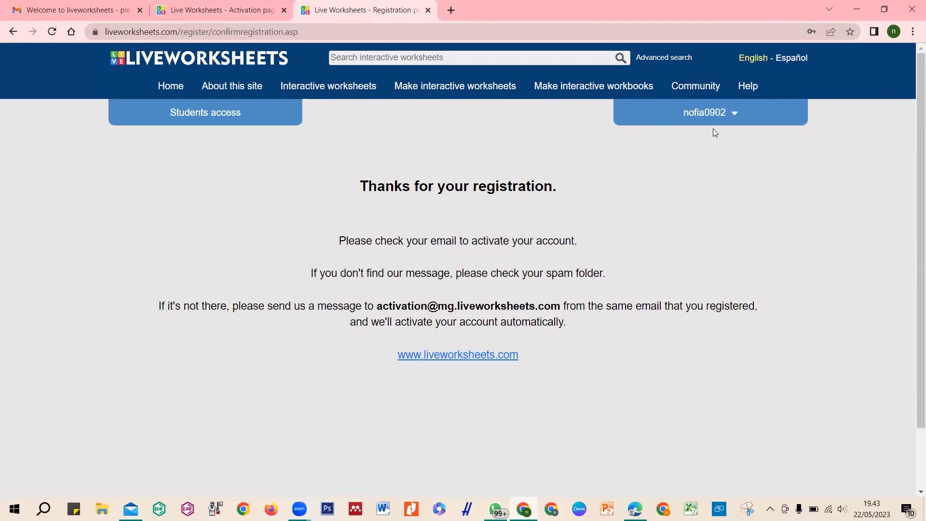
Go to My students from the username dropdown menu.
click(706, 113)
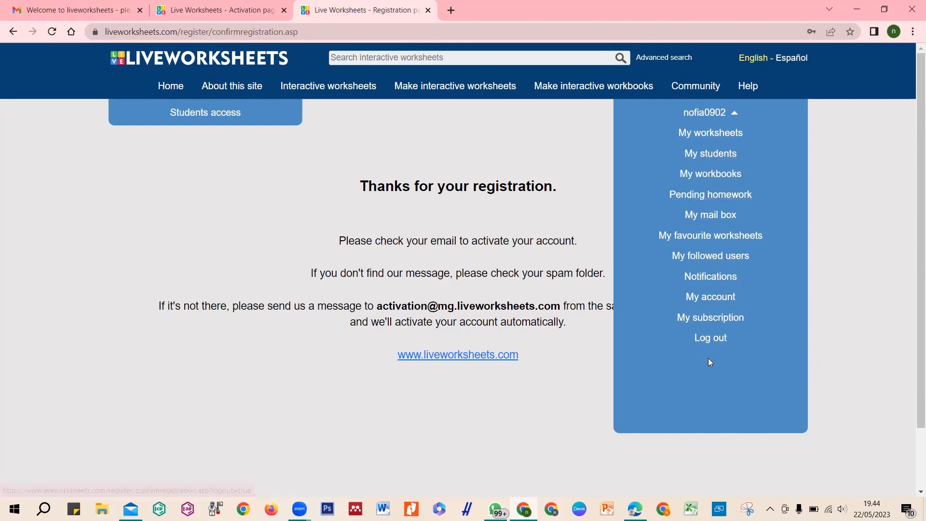
click(708, 155)
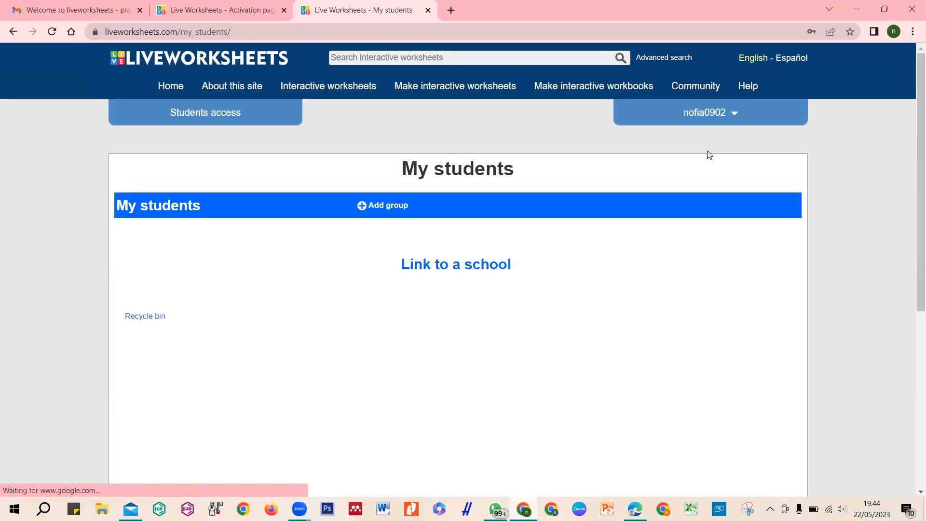
scroll(913, 171, down, 3)
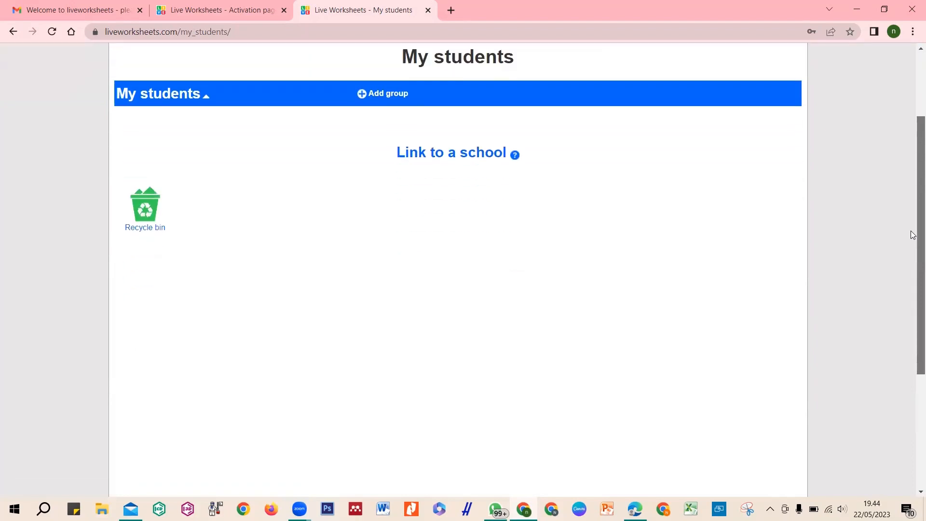
scroll(889, 181, up, 2)
scroll(888, 179, up, 1)
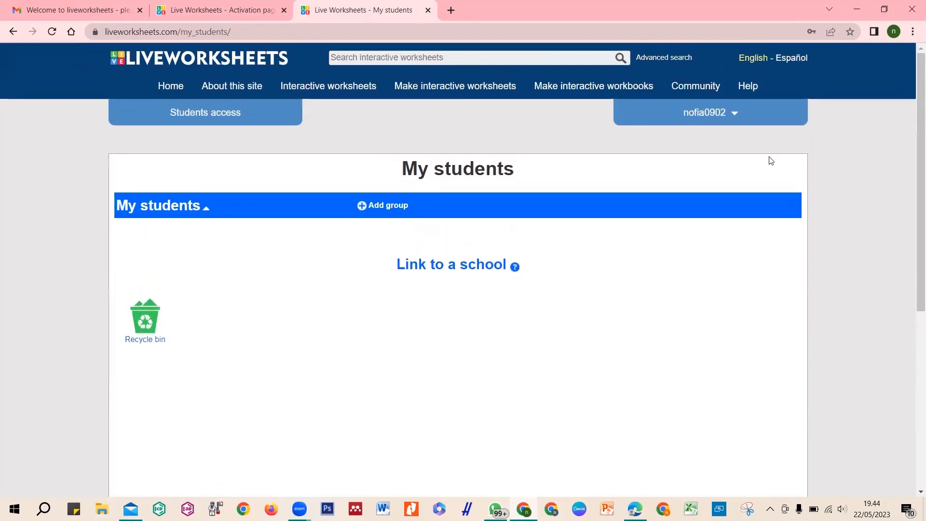
Add a student group named 'KELAS X' via the Add group dialog.
click(388, 211)
click(420, 222)
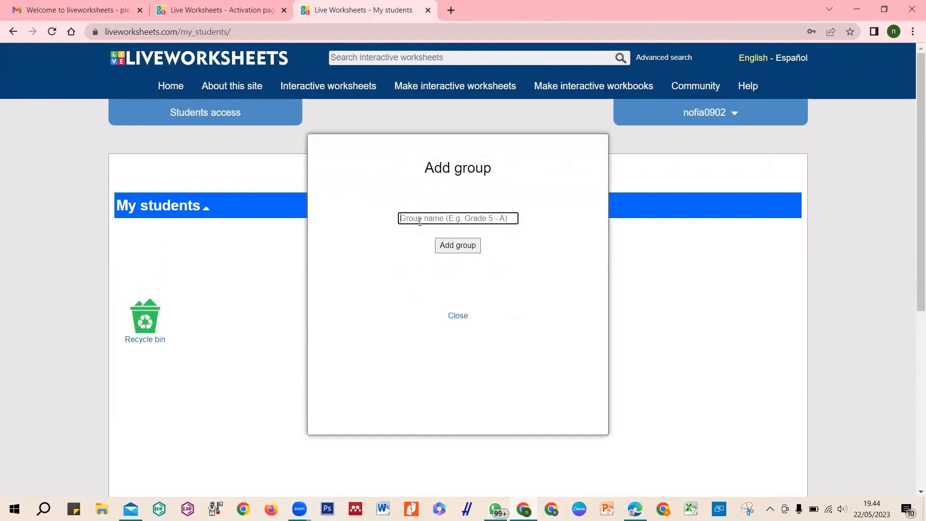
text(KELAS )
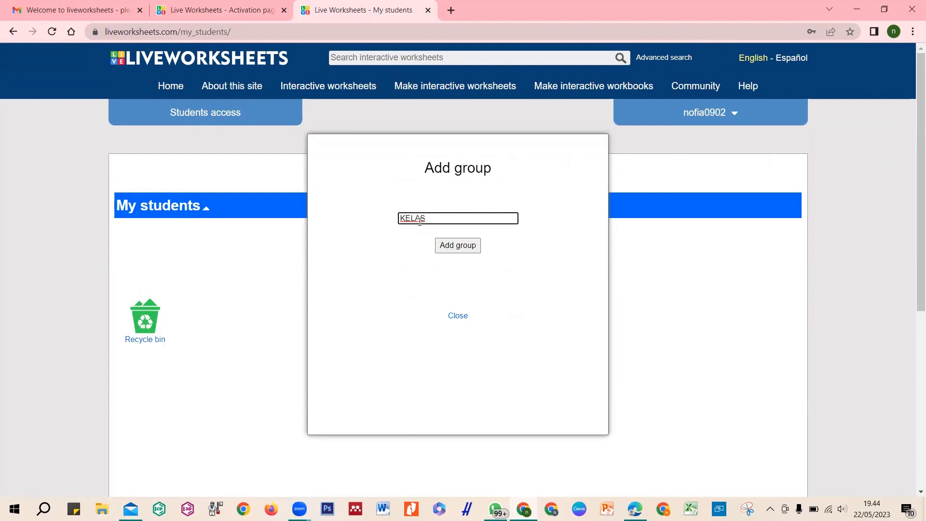
text(X)
click(461, 251)
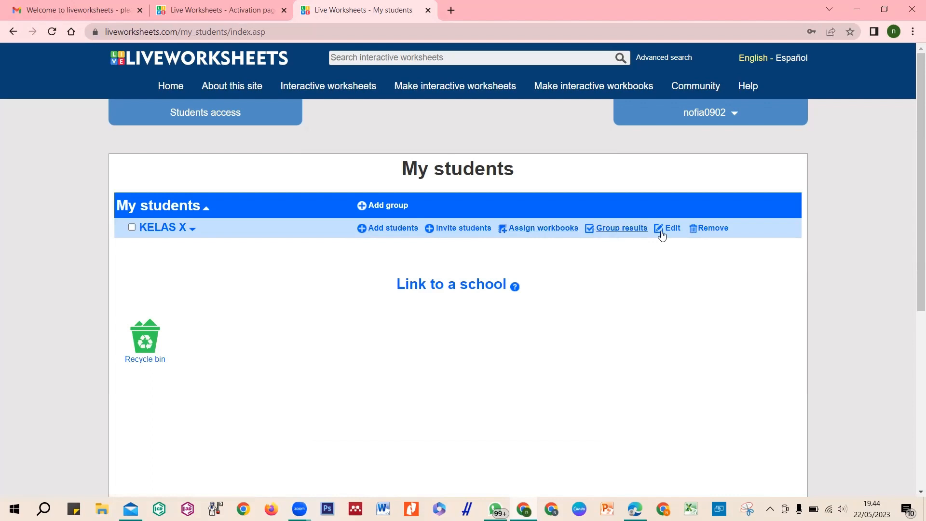
Open the Add students form for the KELAS X group.
click(384, 230)
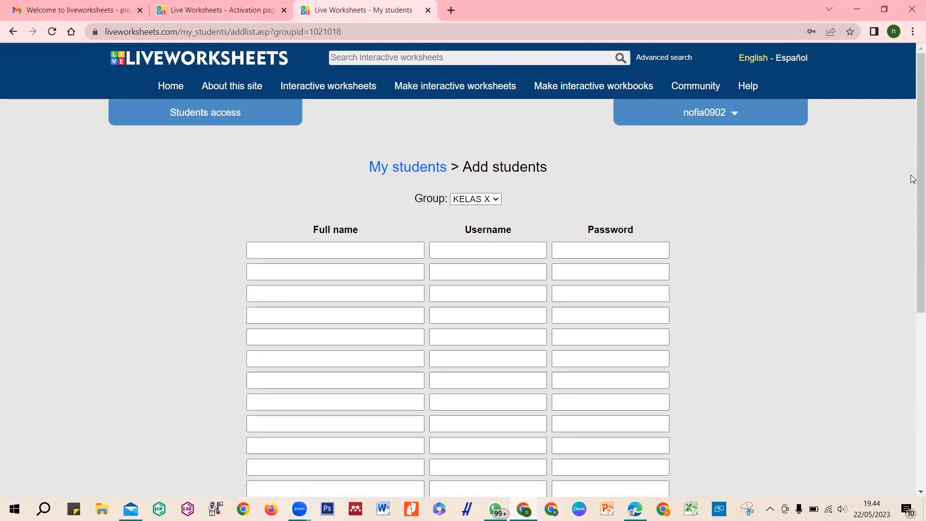
scroll(912, 193, down, 1)
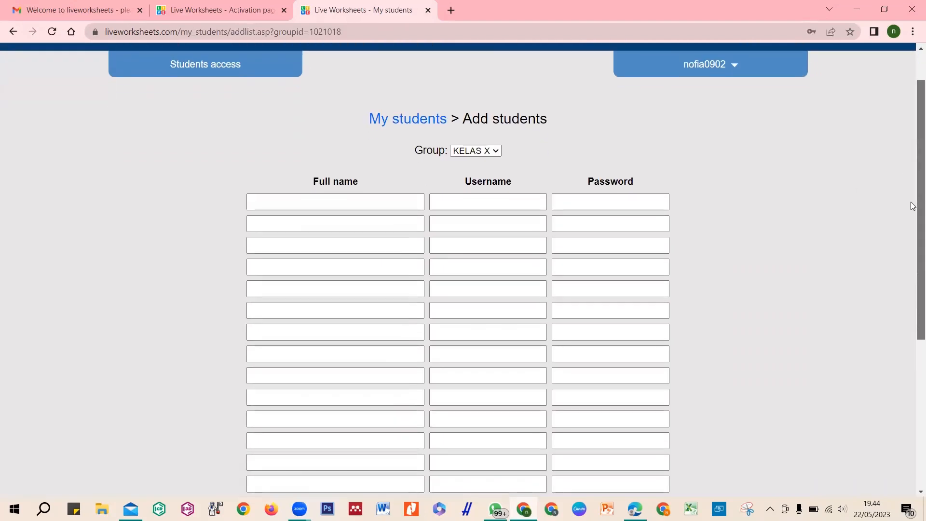
scroll(911, 231, down, 2)
scroll(911, 260, up, 1)
scroll(911, 212, up, 2)
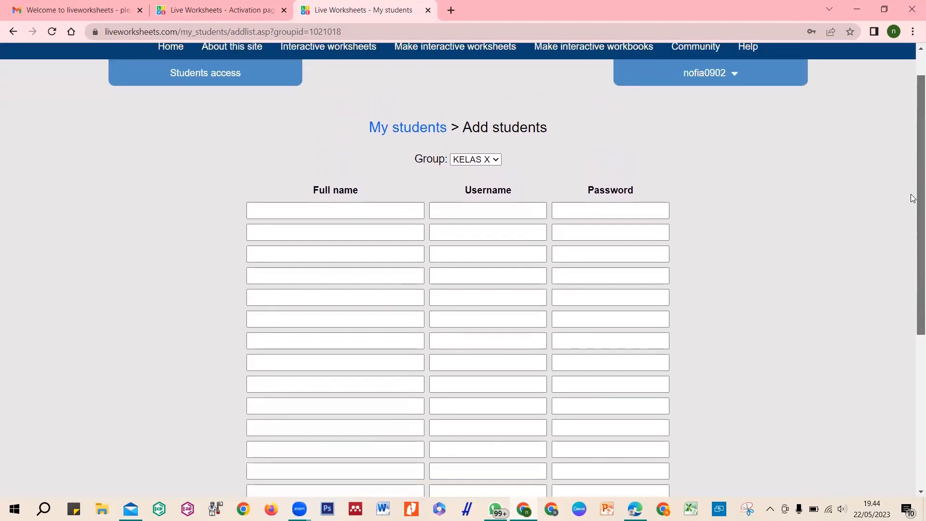
Enter the first student's full name, username and password in row one.
click(395, 222)
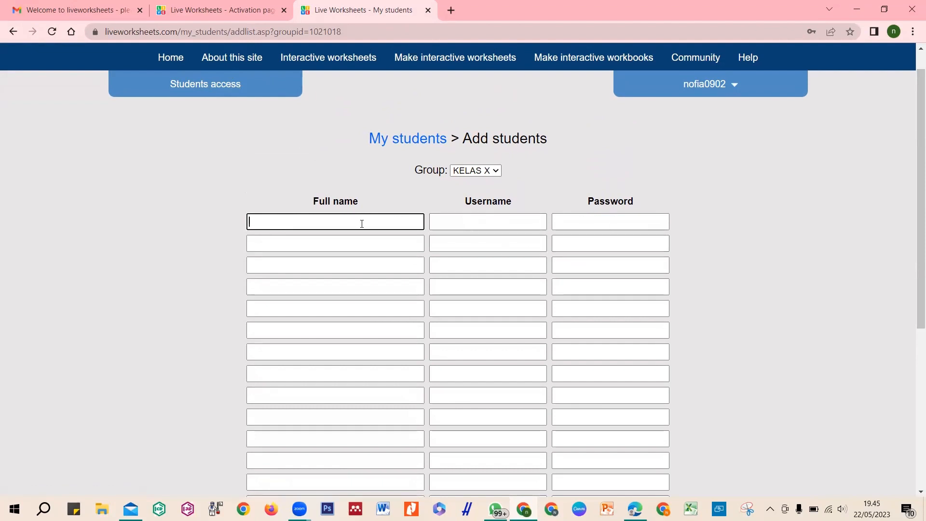
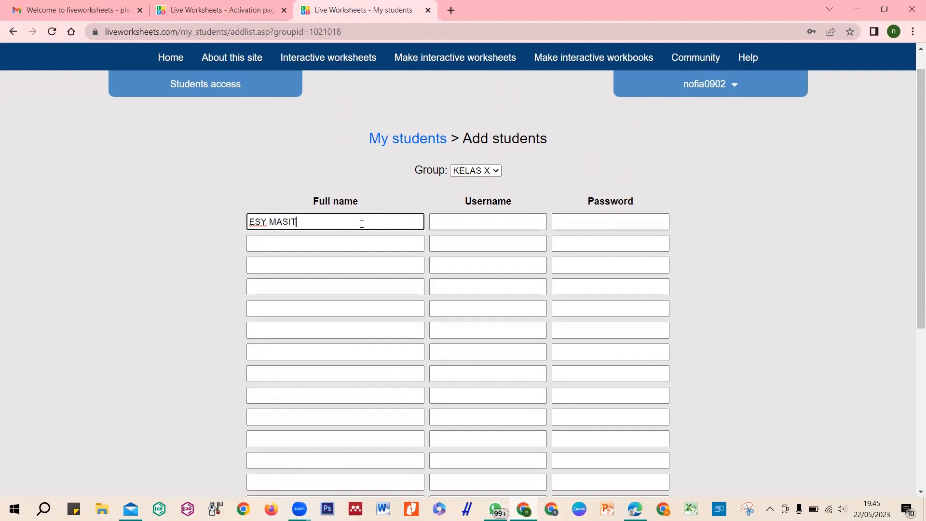
click(465, 220)
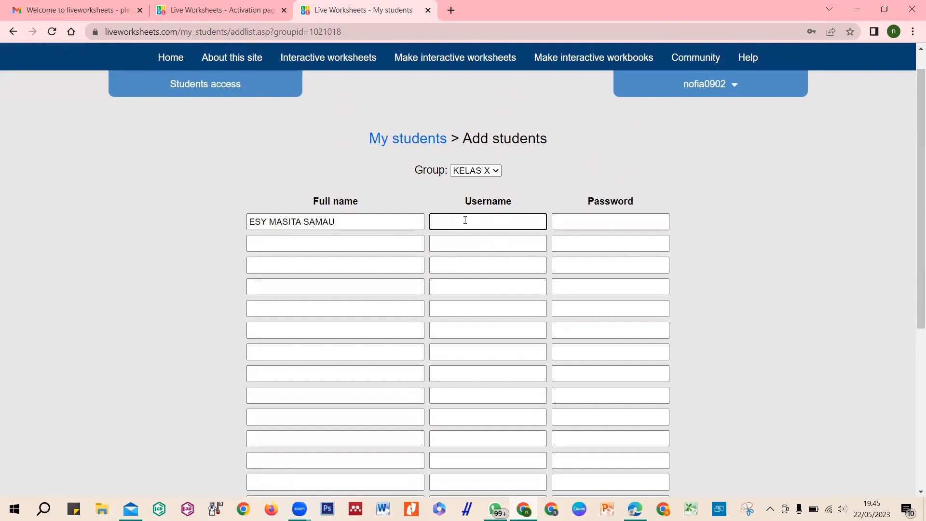
click(584, 225)
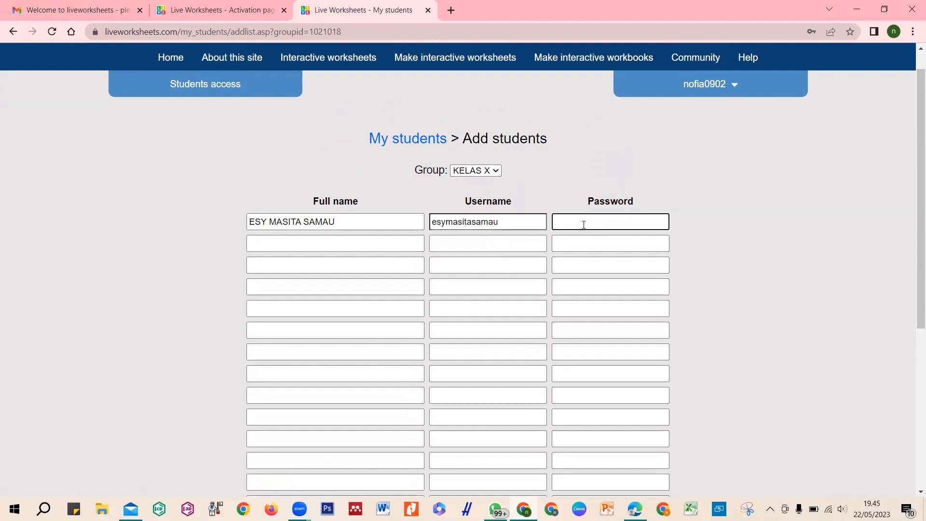
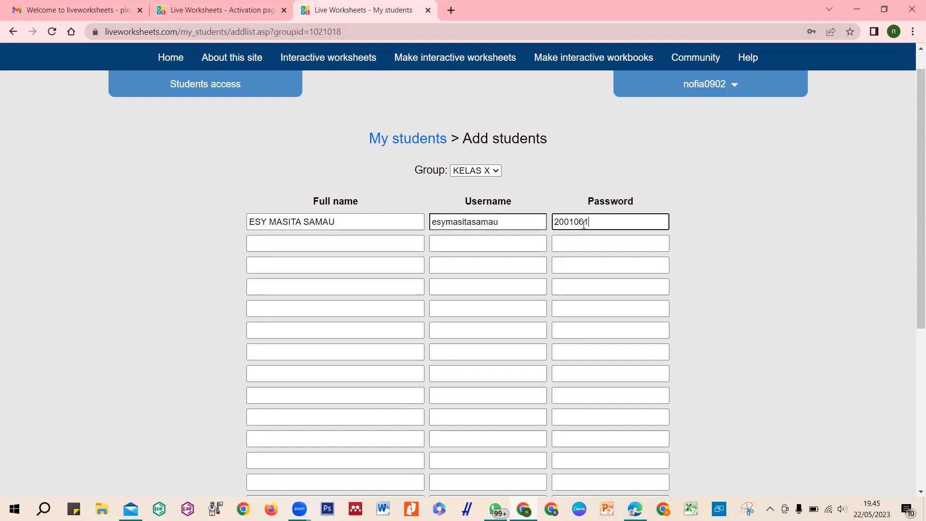
Finish the first password, then enter the second student's full name, username and password.
text(1)
click(354, 243)
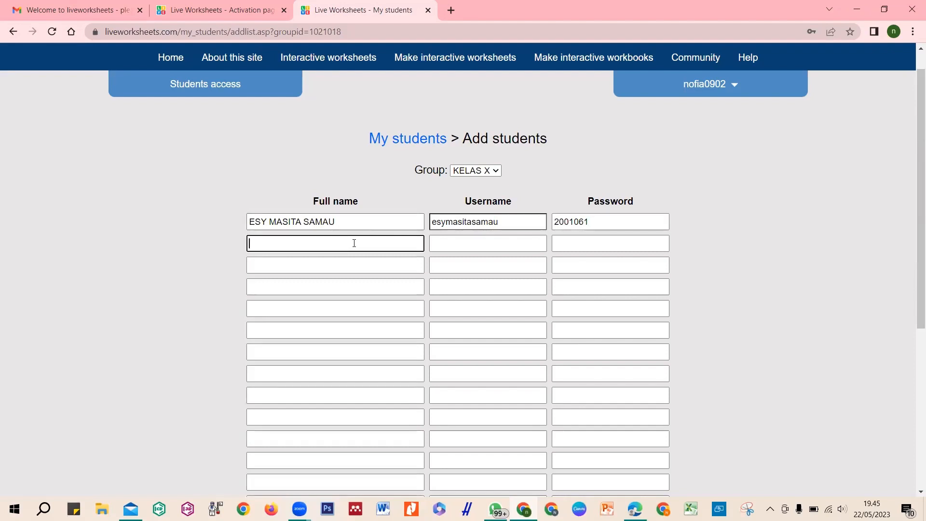
click(443, 246)
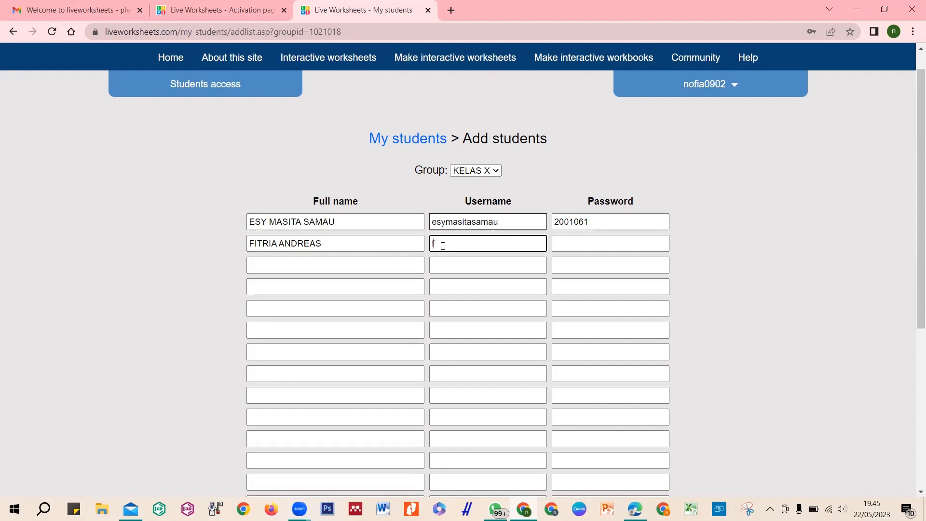
click(604, 243)
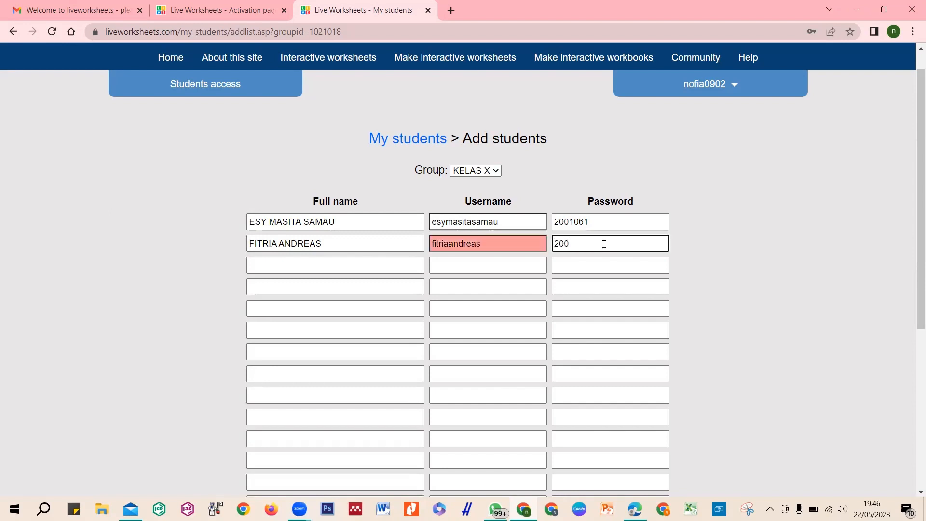
Replace the rejected second username with a corrected spelling and scroll down to the Add students button.
click(507, 240)
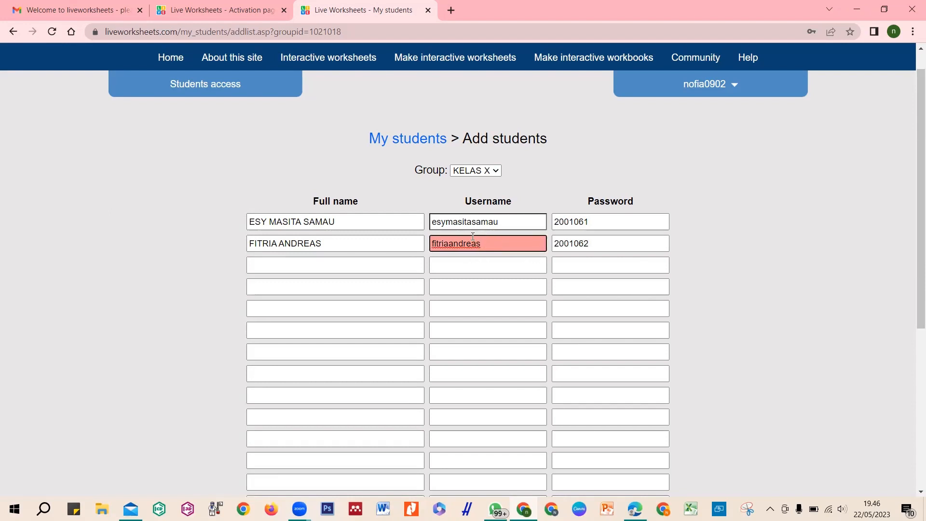
drag(490, 245, 430, 245)
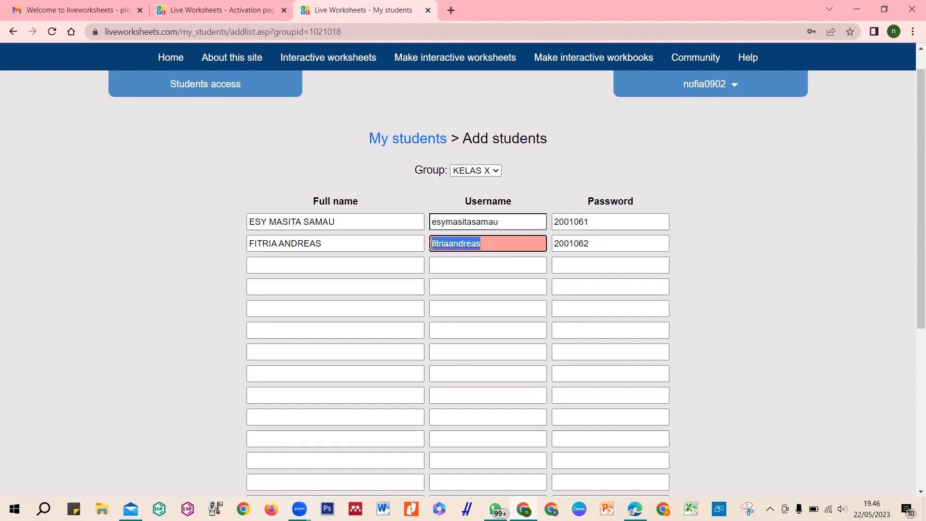
key(BackSpace)
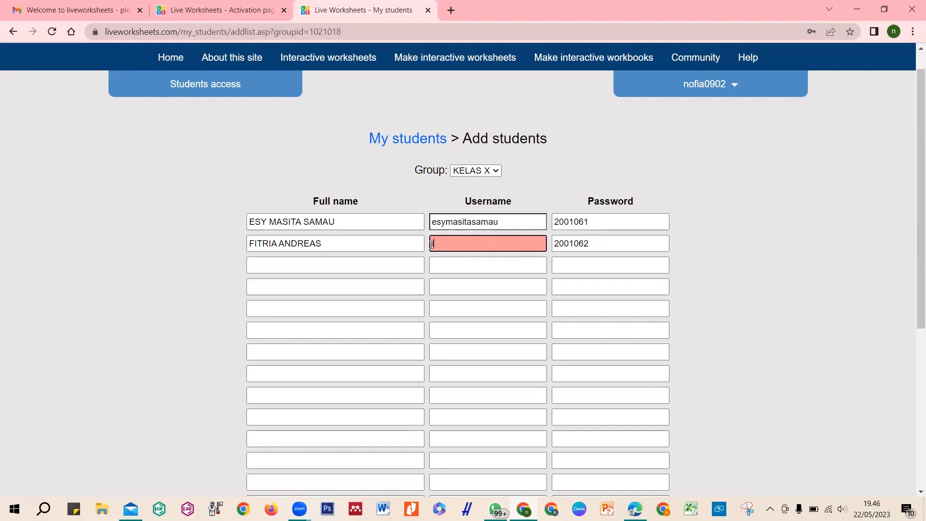
click(399, 265)
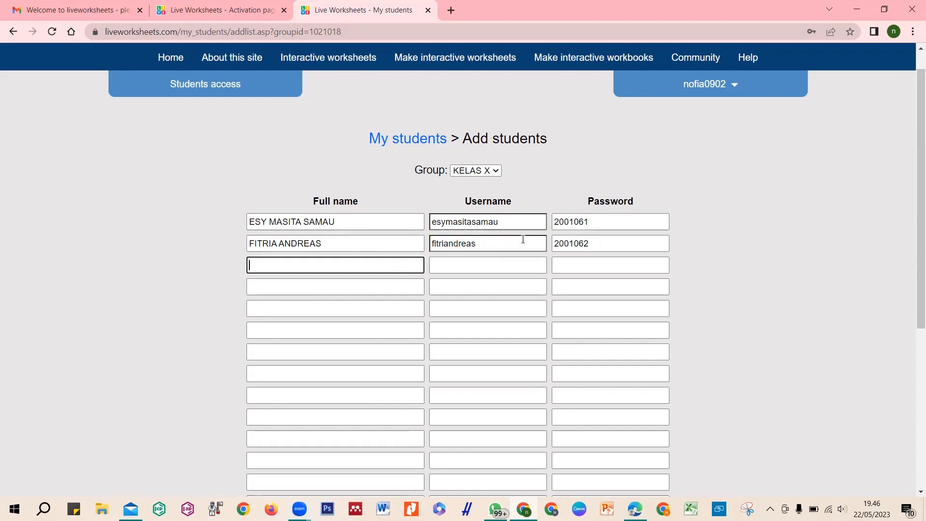
drag(913, 279, 913, 414)
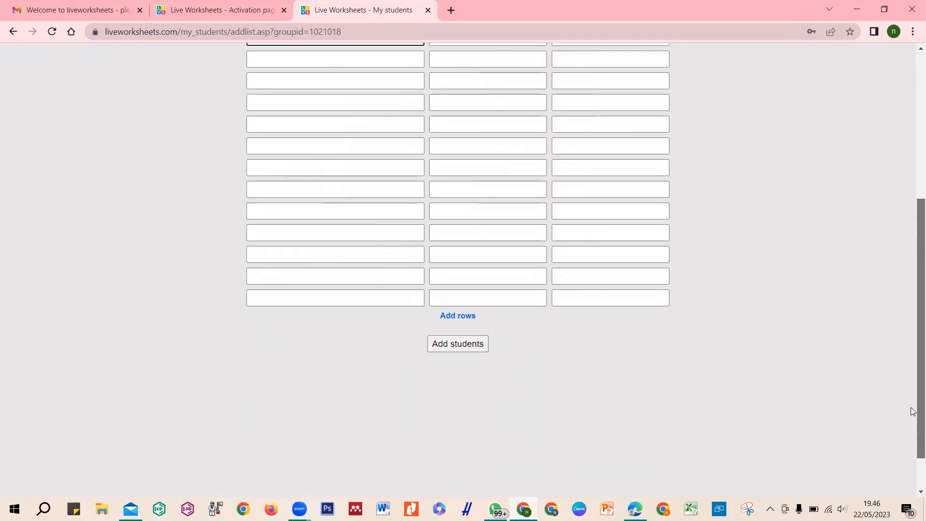
Save both students and check that they are listed under KELAS X in My students.
click(473, 347)
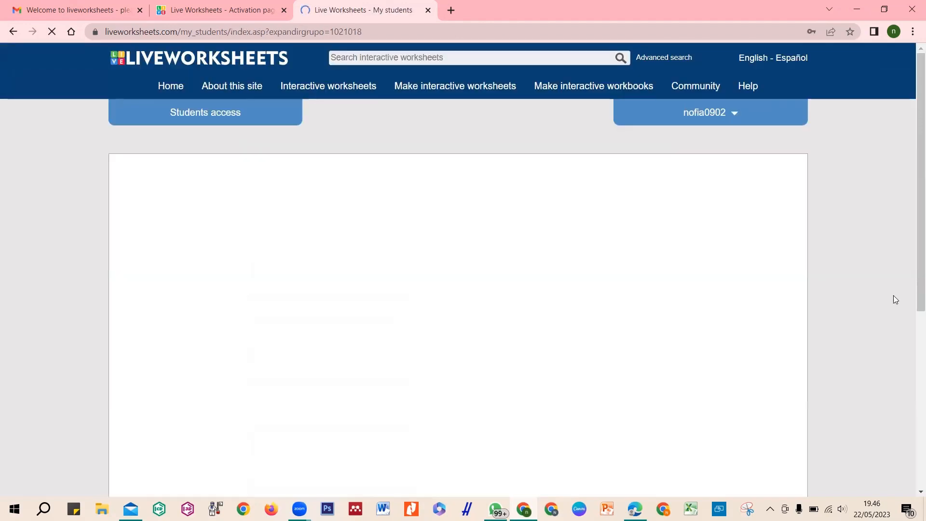
drag(917, 257, 917, 269)
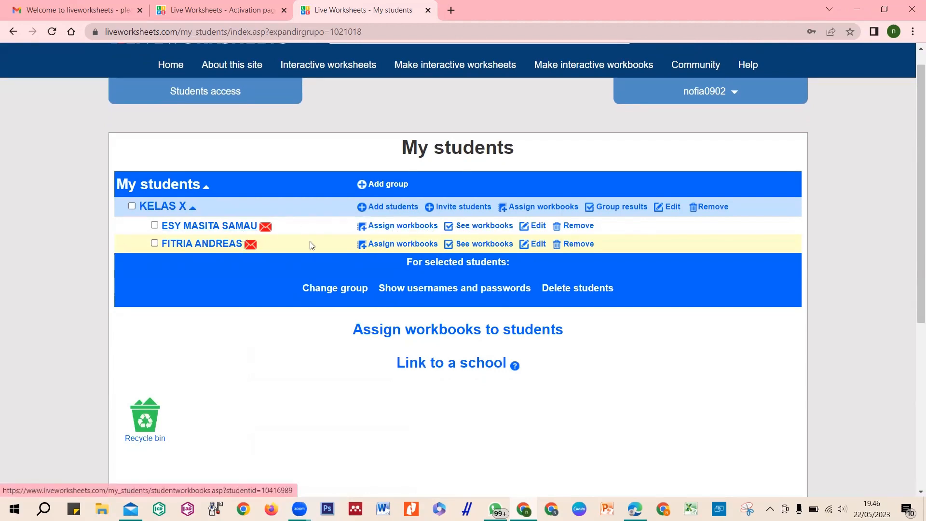
drag(912, 237, 885, 139)
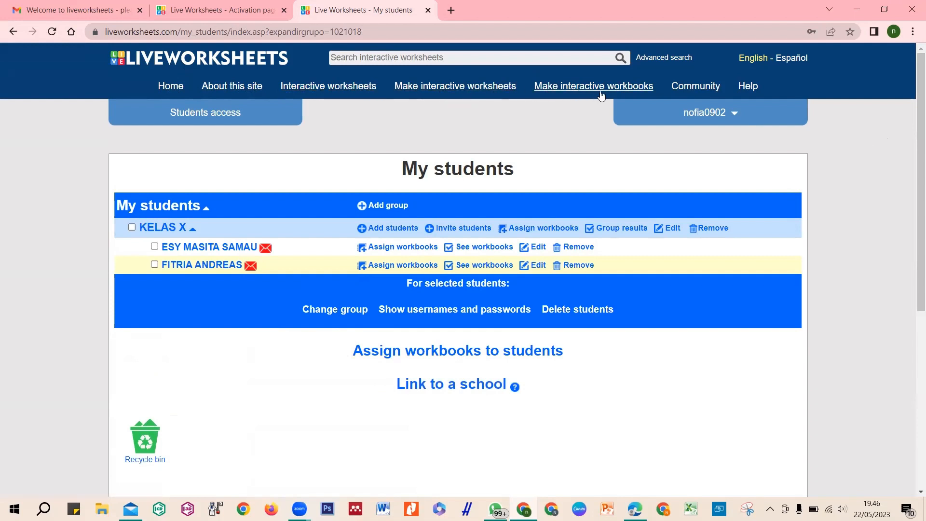
Start a new worksheet with Get started from the Make interactive worksheets menu.
click(480, 92)
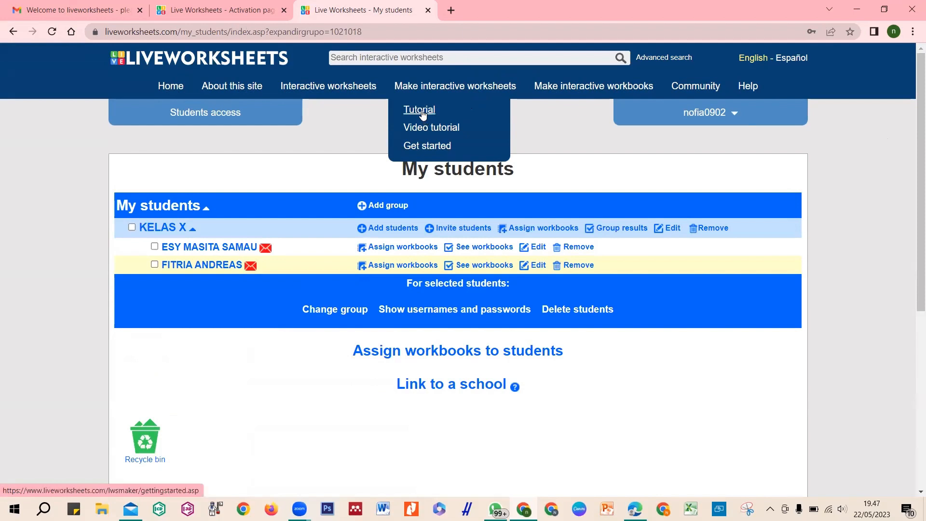
click(423, 147)
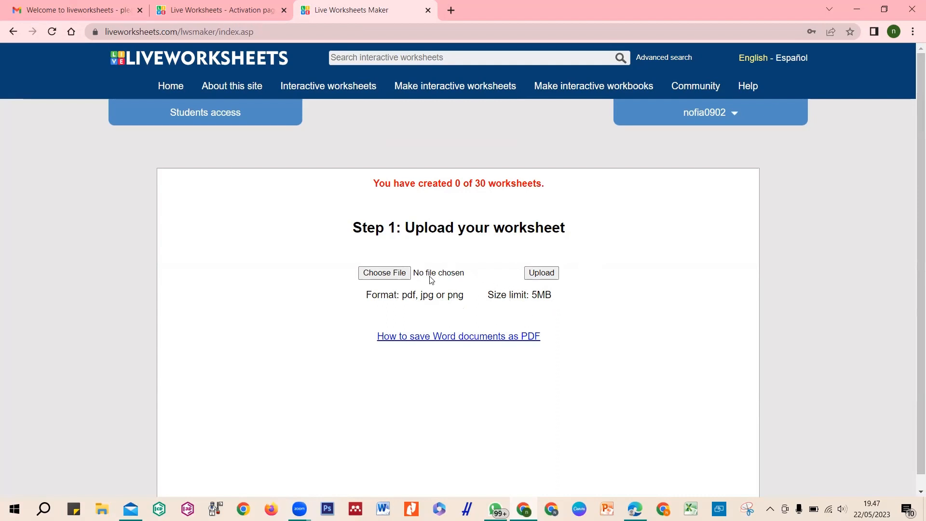
Choose 02. PELATIHAN.pdf from D:\02. SEMESTER 6\PELATIHAN and upload it.
click(384, 273)
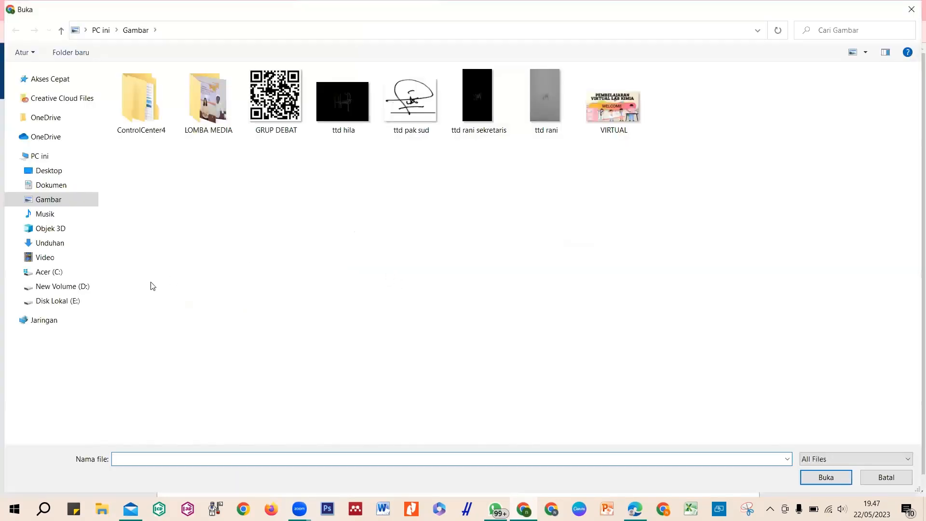
click(83, 287)
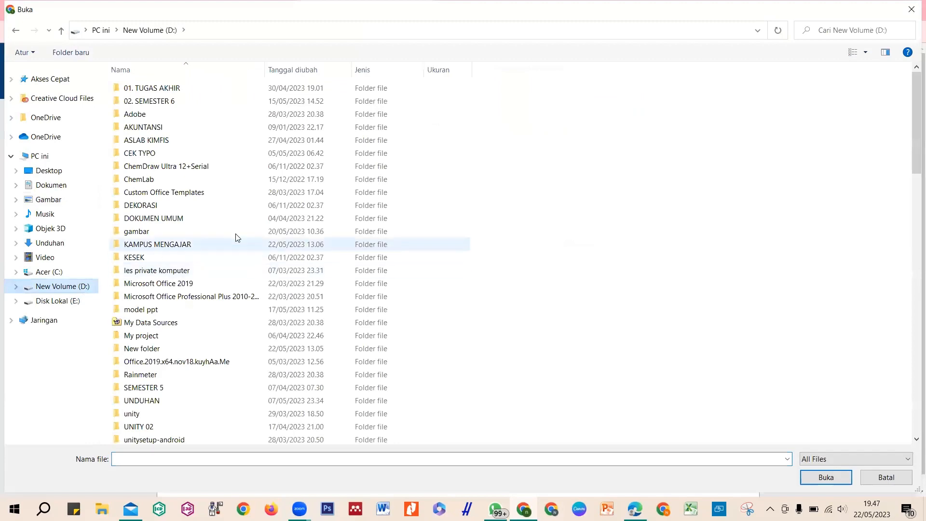
double_click(183, 102)
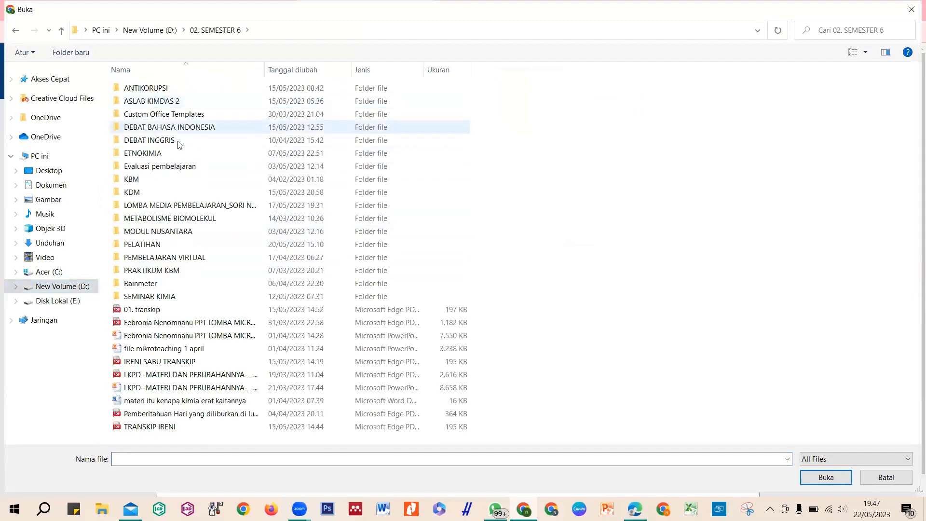
double_click(156, 245)
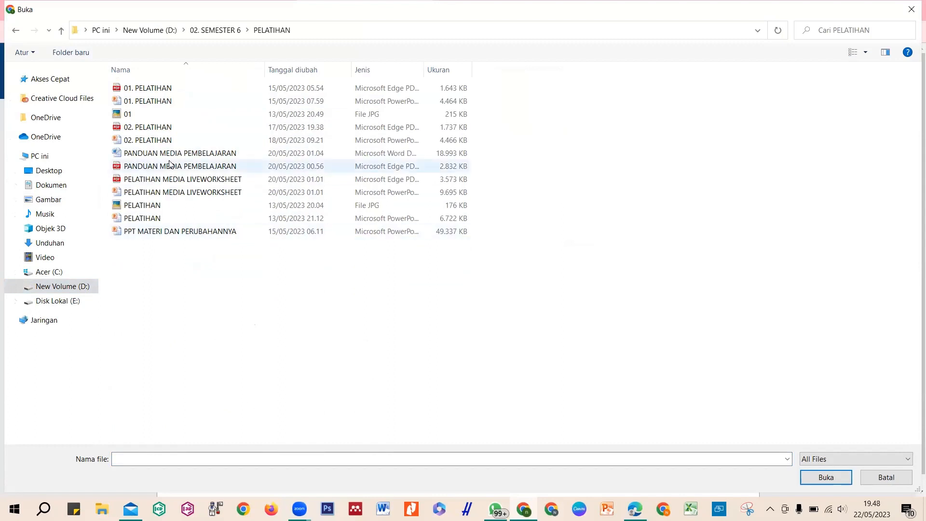
click(162, 130)
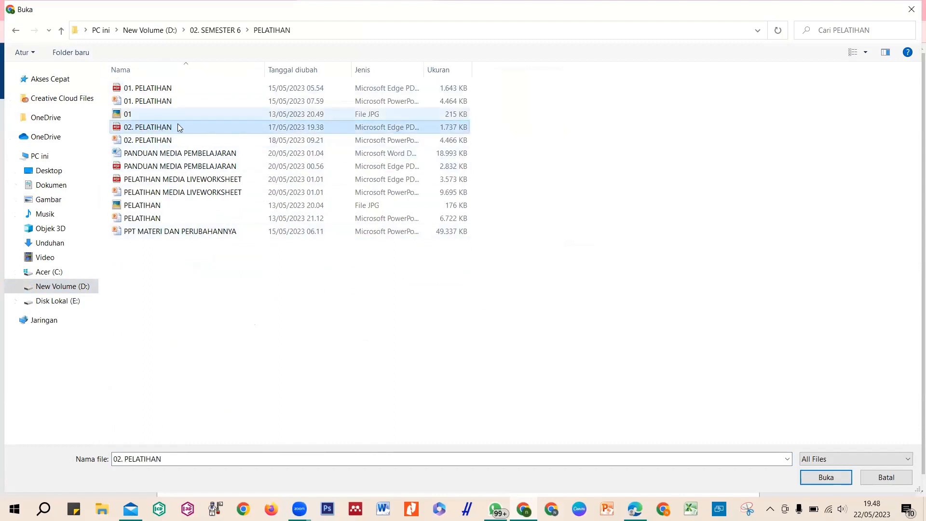
click(829, 477)
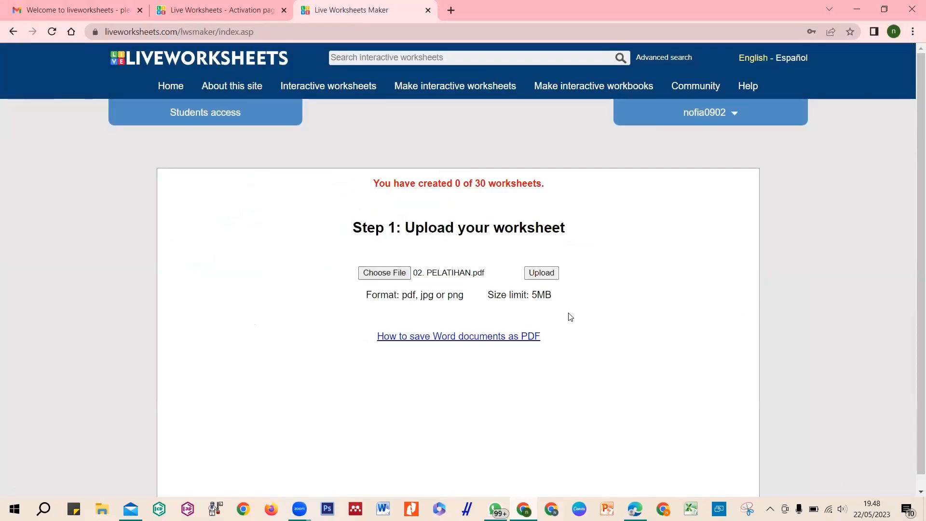
click(540, 276)
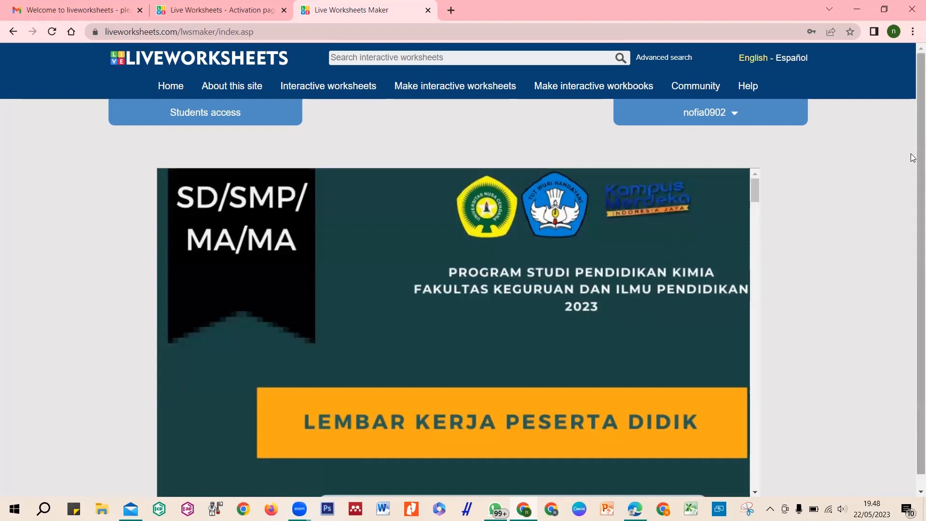
Scroll the uploaded worksheet down to the KELOMPOK and ANGGOTA section.
drag(913, 157, 912, 246)
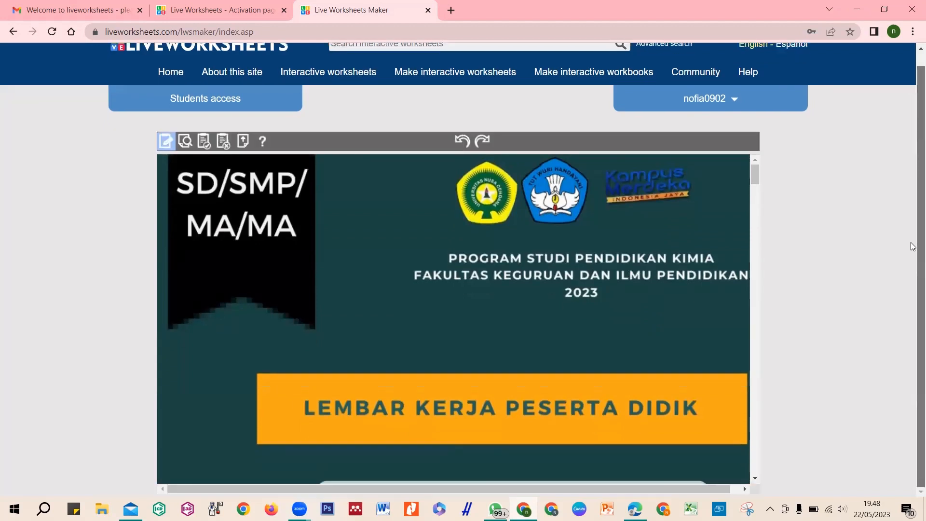
mouse_move(755, 175)
mouse_down()
mouse_move(766, 224)
mouse_move(764, 477)
mouse_move(757, 162)
mouse_up()
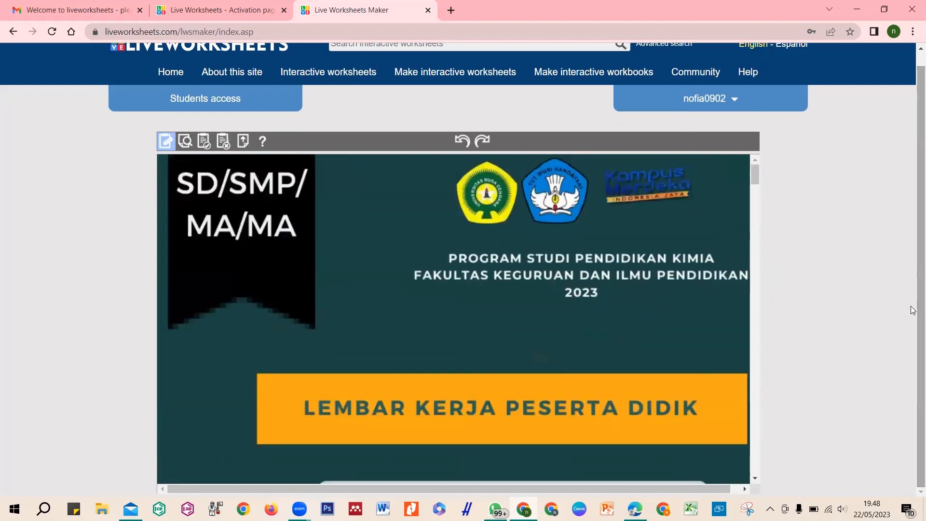
drag(754, 176, 756, 194)
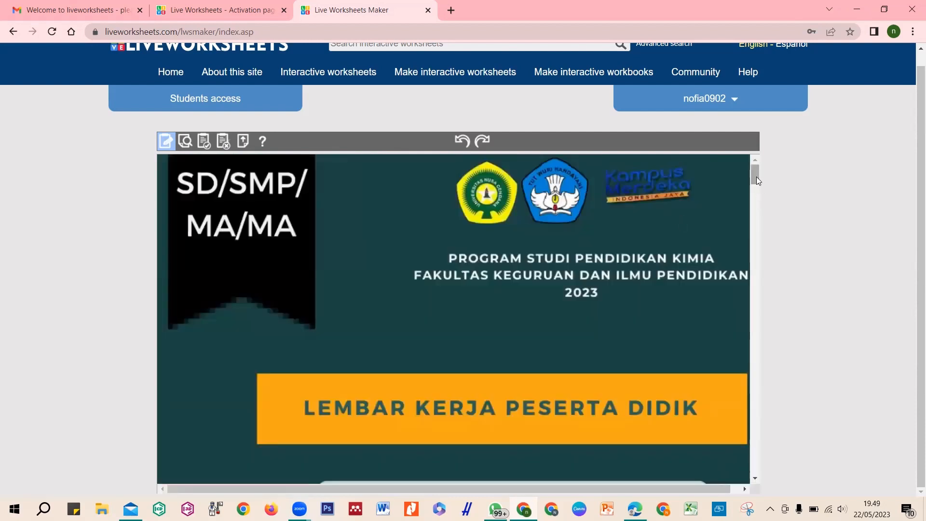
mouse_move(757, 176)
mouse_down()
mouse_move(769, 219)
mouse_move(751, 193)
mouse_up()
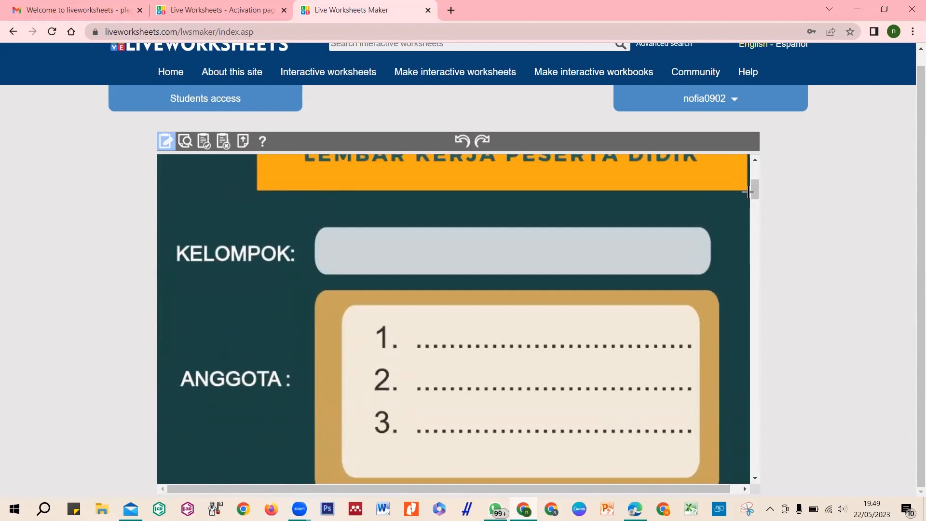
Draw answer boxes over the KELOMPOK field and ANGGOTA lines 1 and 2.
drag(757, 193, 738, 190)
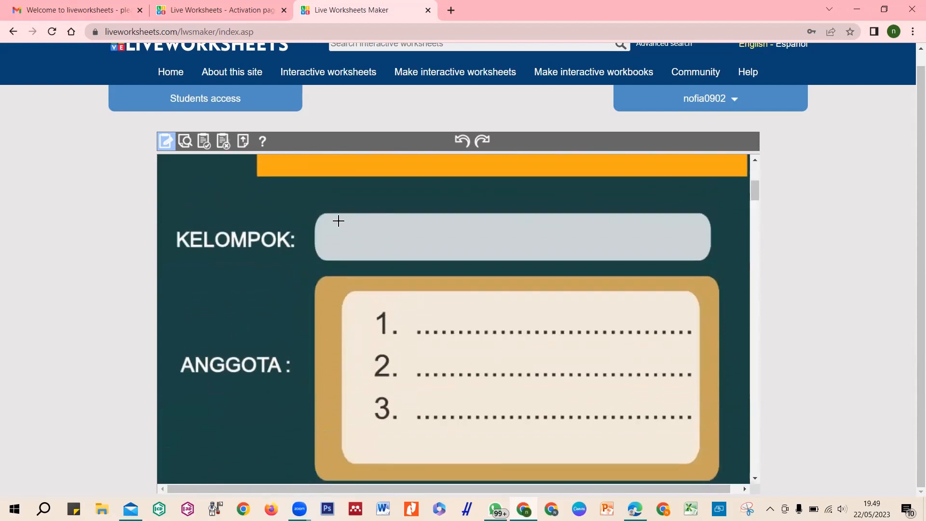
drag(324, 216, 699, 258)
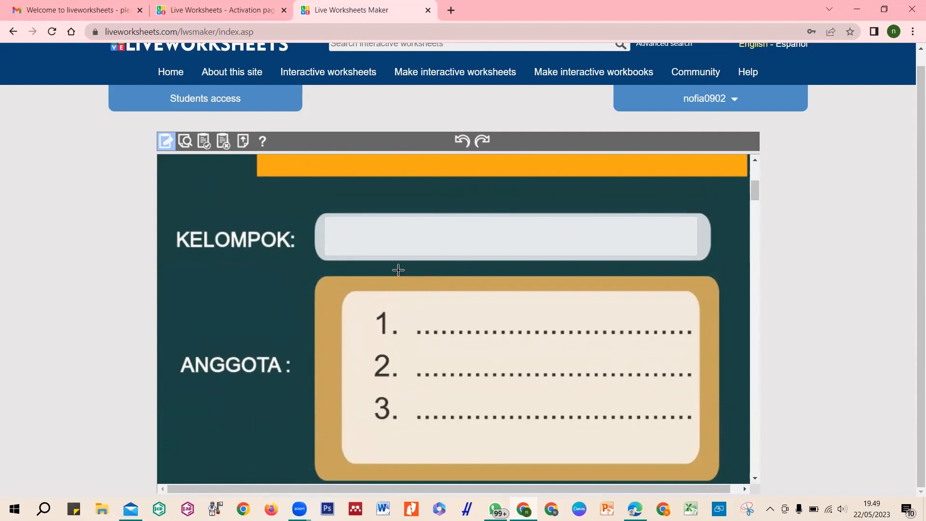
drag(755, 195, 756, 207)
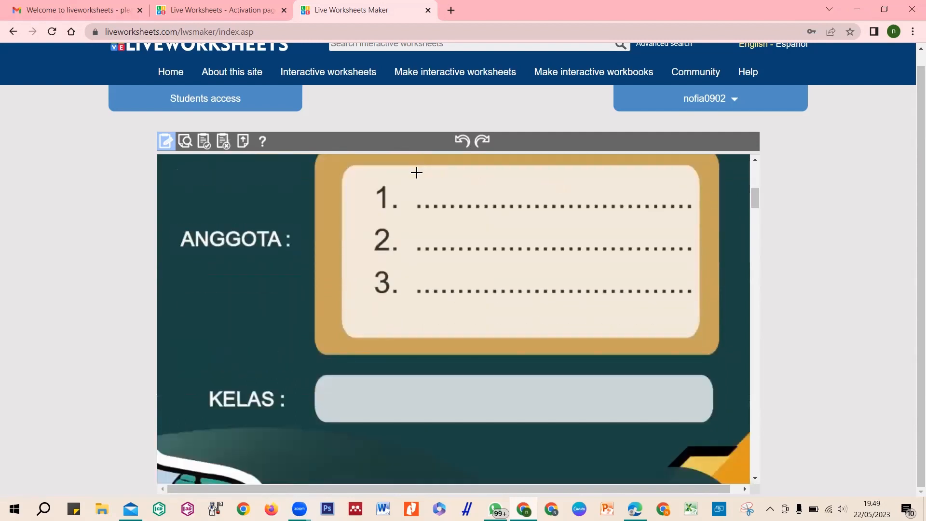
drag(417, 172, 692, 204)
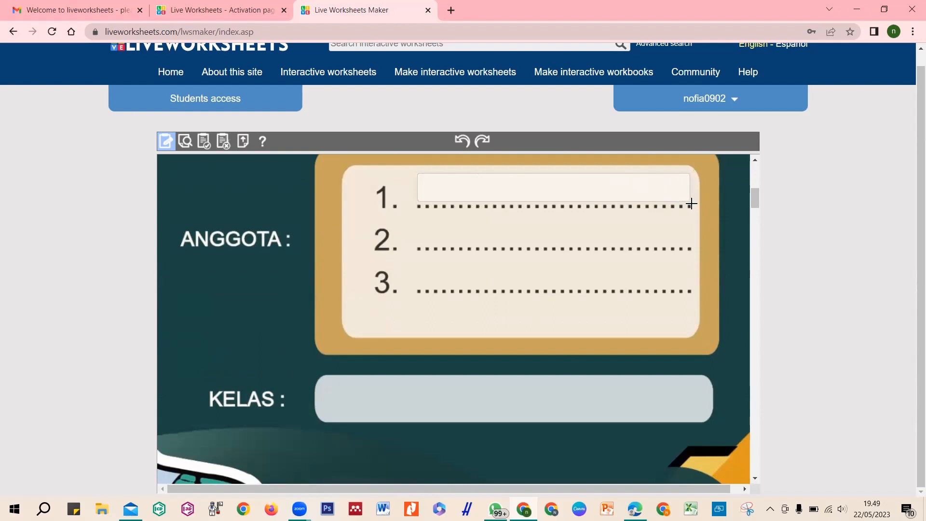
drag(426, 212, 454, 217)
drag(519, 226, 690, 245)
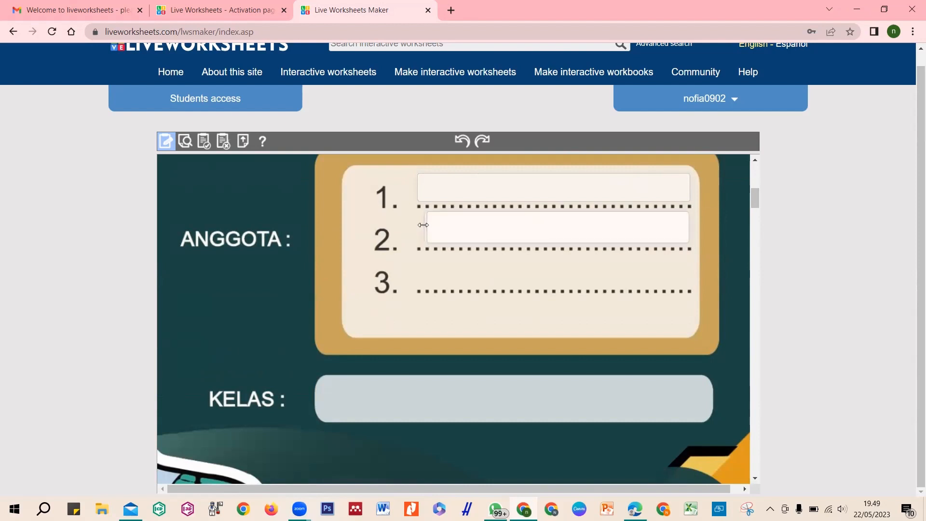
Align box 2 with box 1, then add boxes over ANGGOTA line 3 and KELAS.
drag(423, 225, 419, 225)
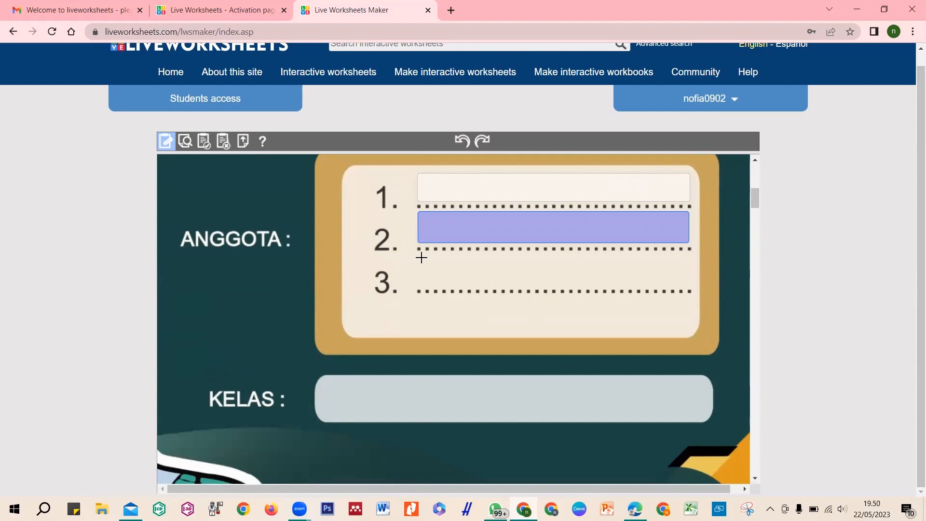
mouse_move(418, 256)
mouse_down()
mouse_move(534, 283)
mouse_move(691, 288)
mouse_up()
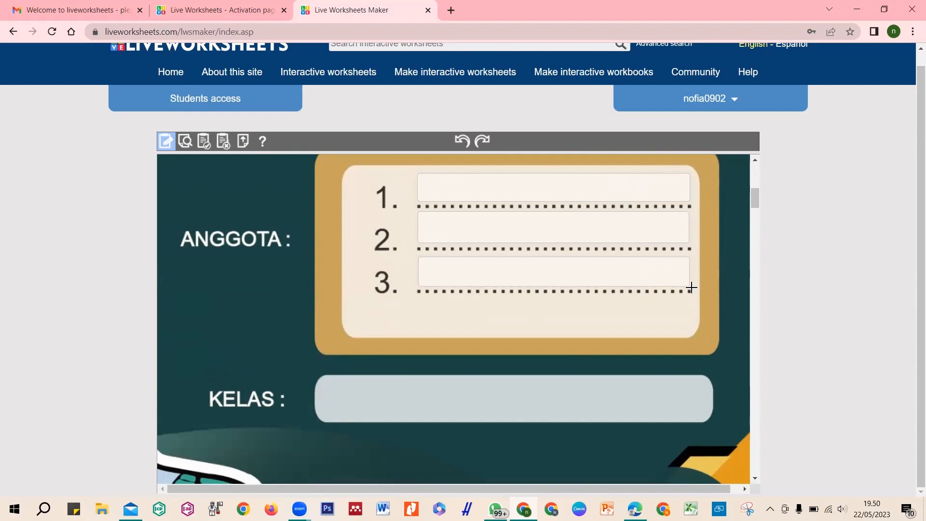
drag(754, 199, 755, 206)
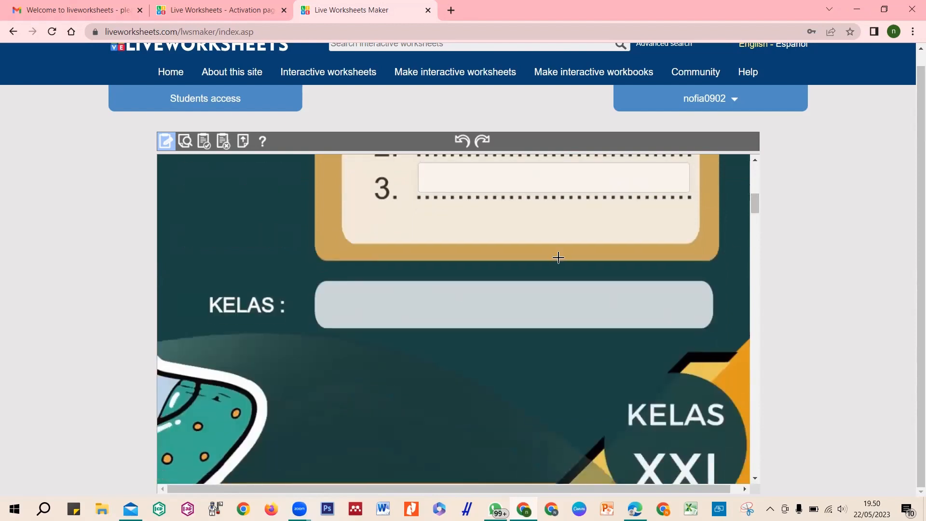
drag(326, 288, 702, 322)
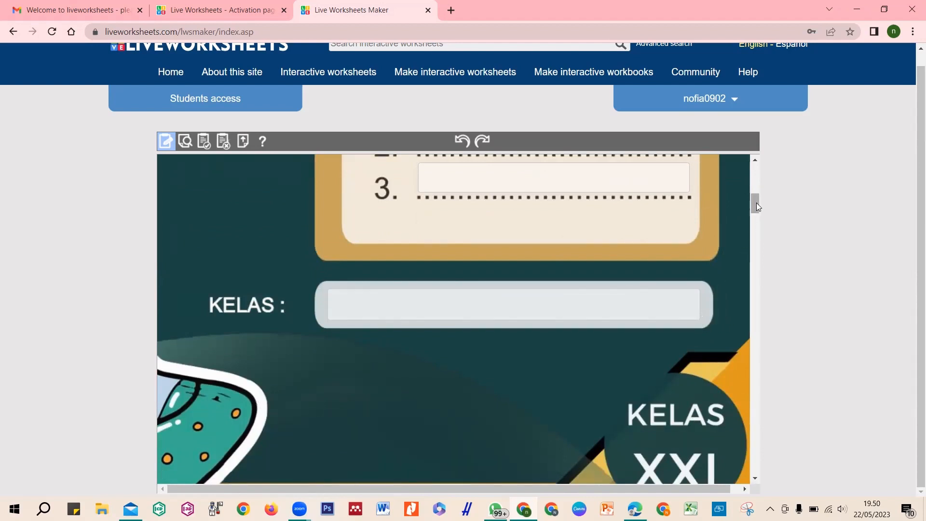
drag(756, 203, 762, 231)
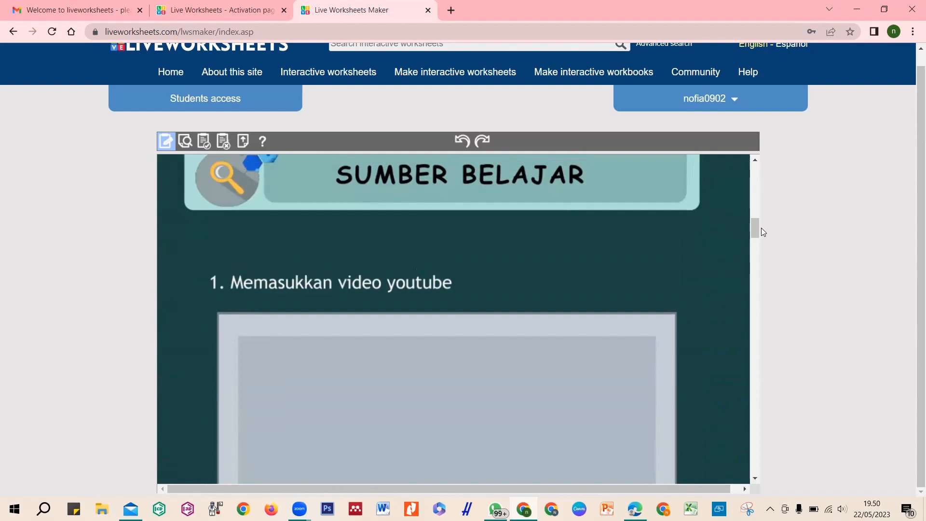
Draw a box over the section 1 video area and switch to the PERCOBAAN KOROSI YouTube page.
drag(757, 227, 757, 234)
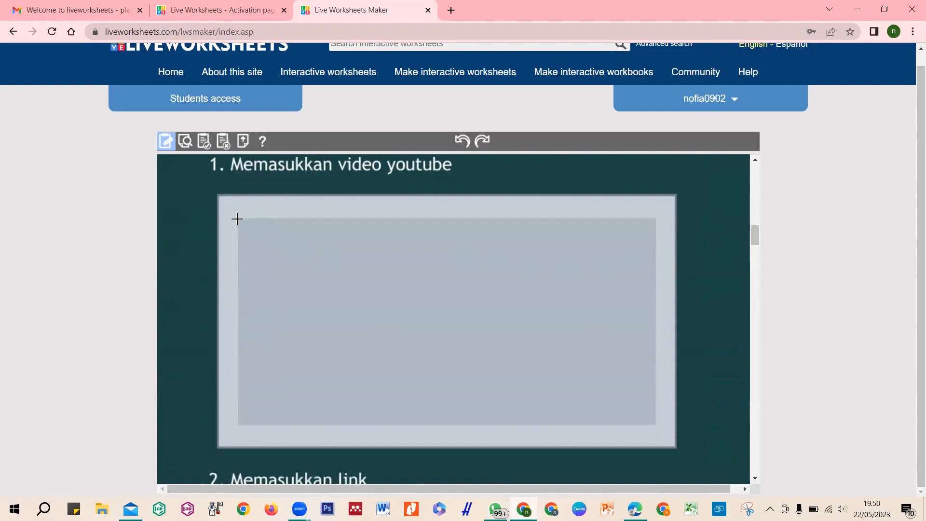
drag(237, 219, 657, 427)
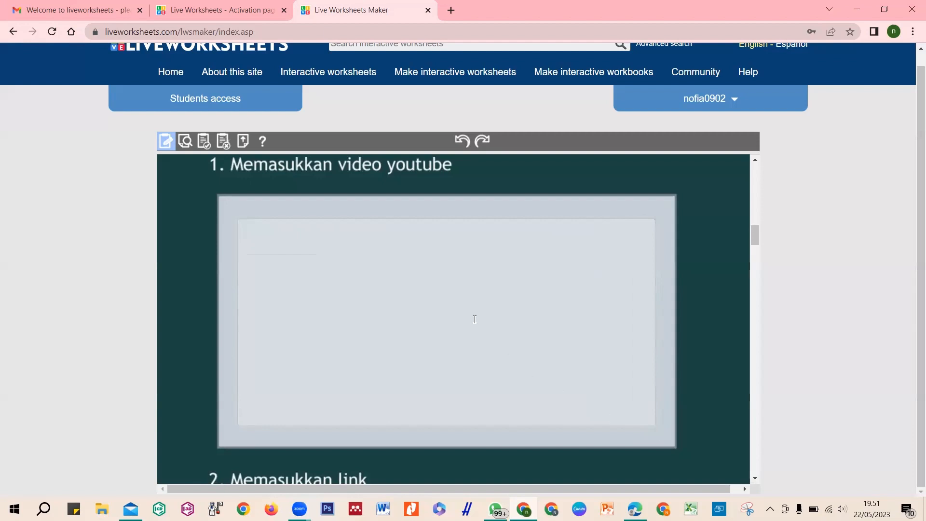
click(431, 258)
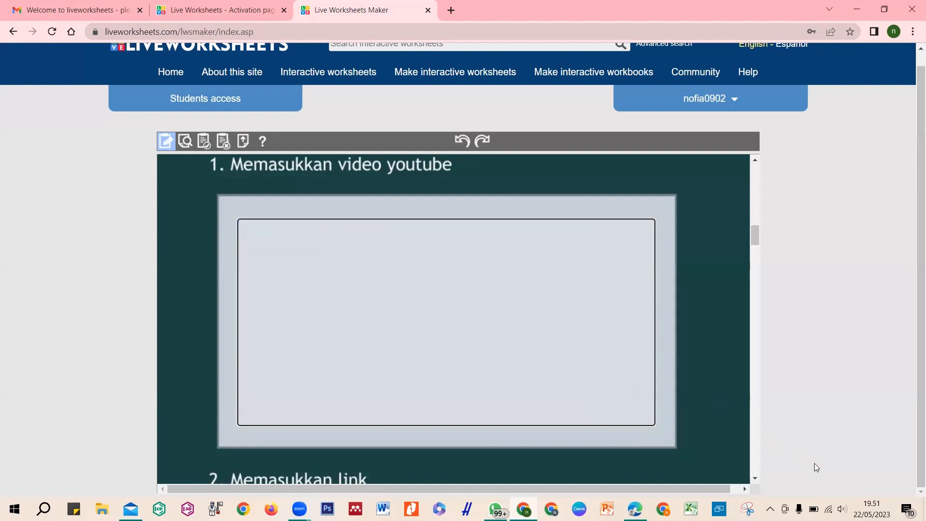
click(778, 483)
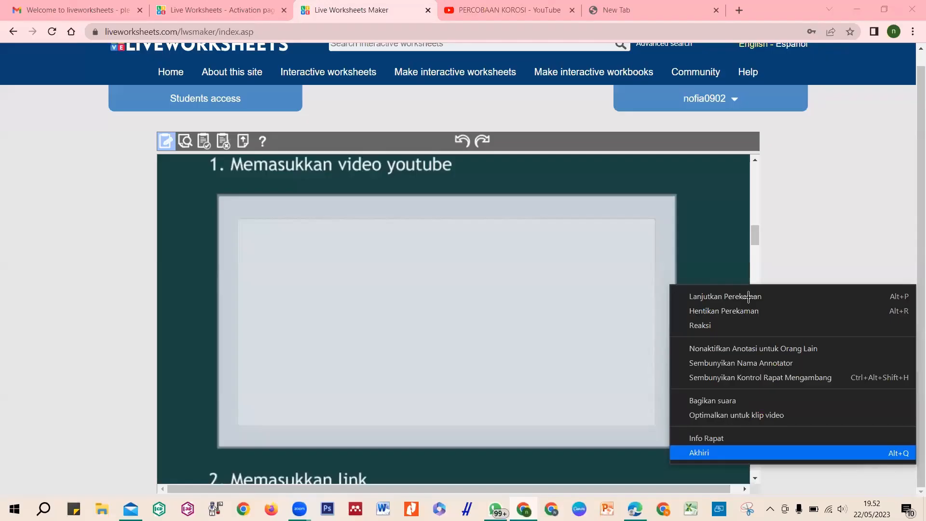
click(748, 296)
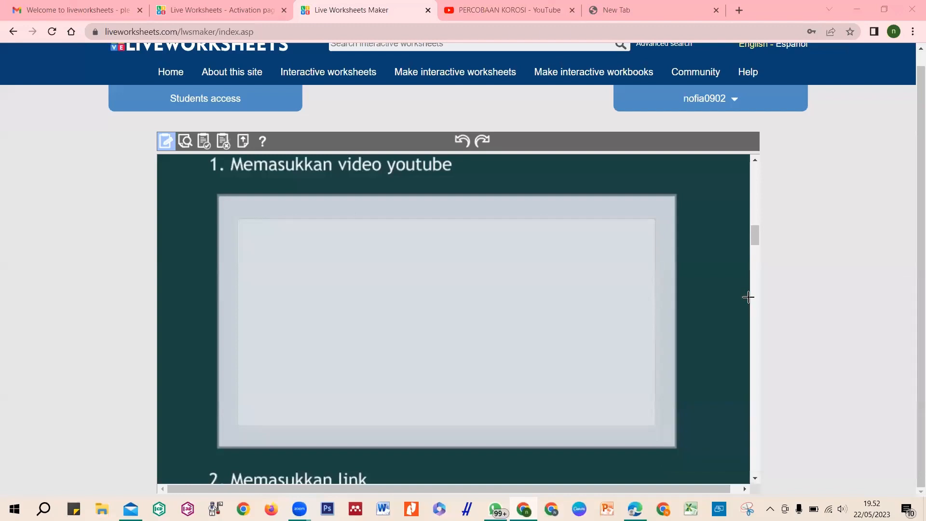
click(475, 238)
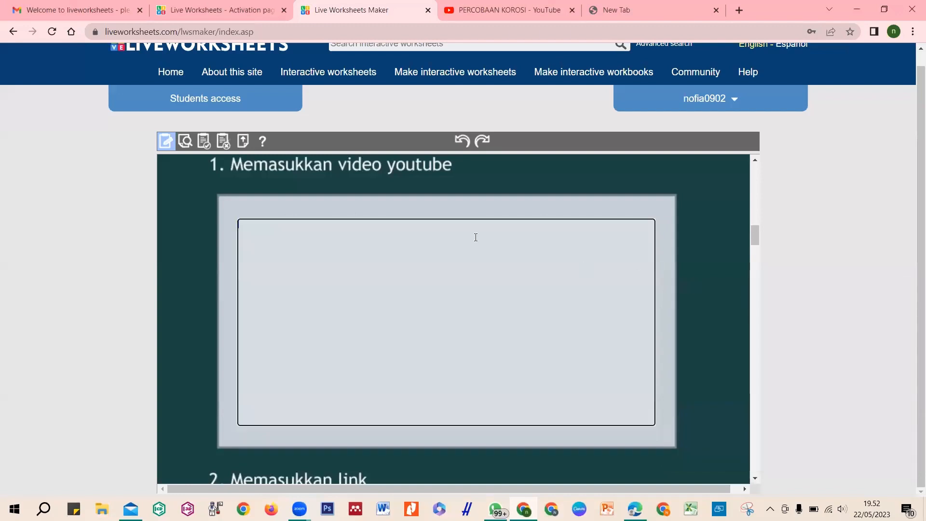
click(505, 13)
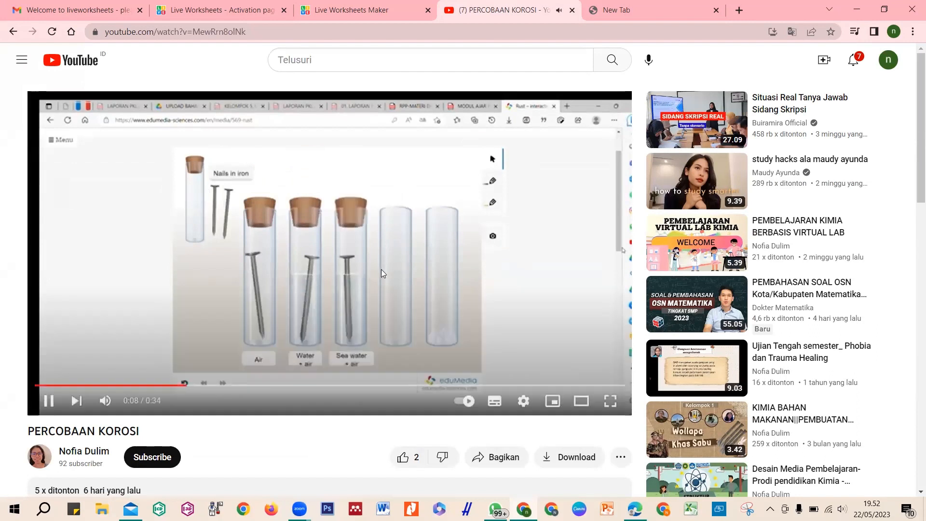
Pause the PERCOBAAN KOROSI video, copy its URL, and return to the Liveworksheets Maker.
click(381, 269)
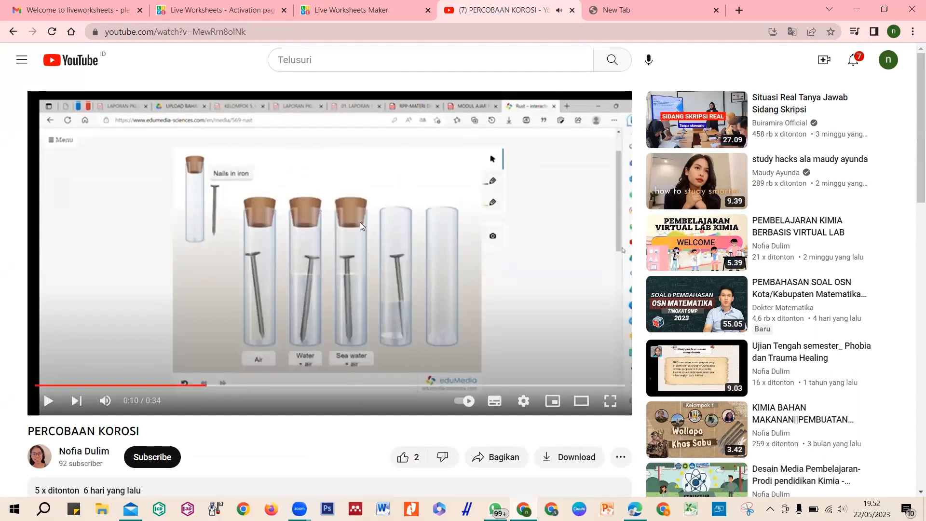
click(265, 38)
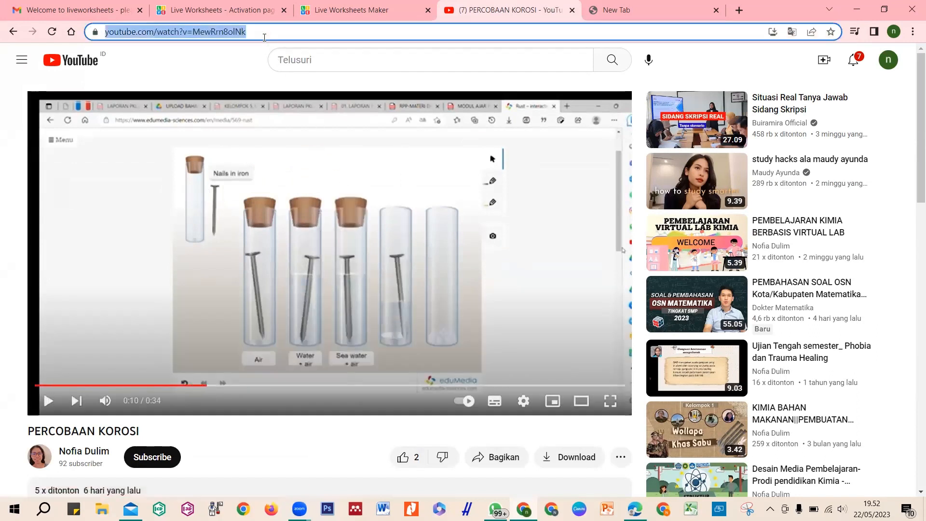
key(ctrl+c)
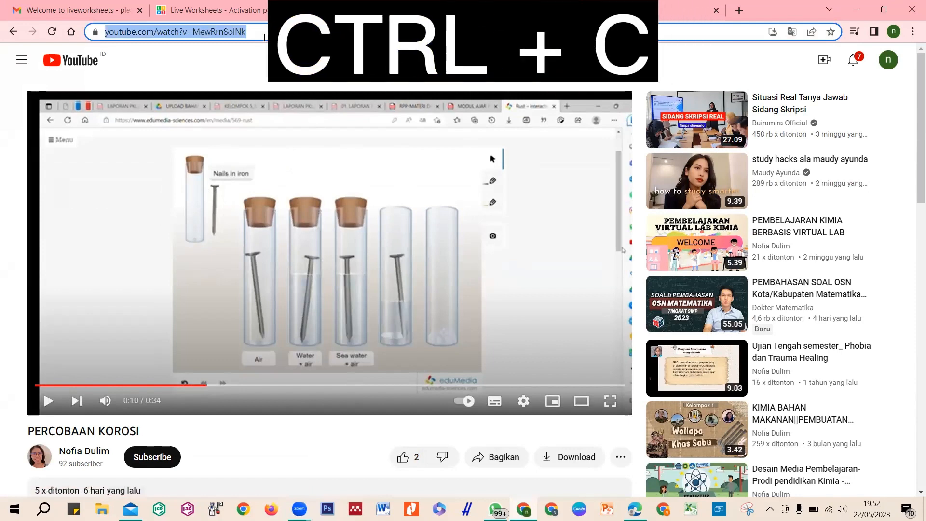
click(365, 10)
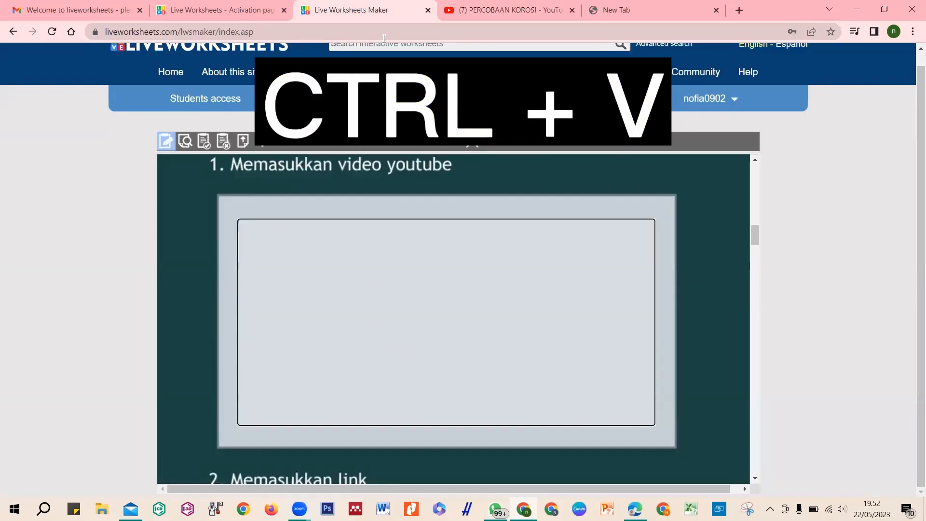
Paste the YouTube URL into the video box, then scroll down to the link and audio sections.
click(375, 234)
key(ctrl+v)
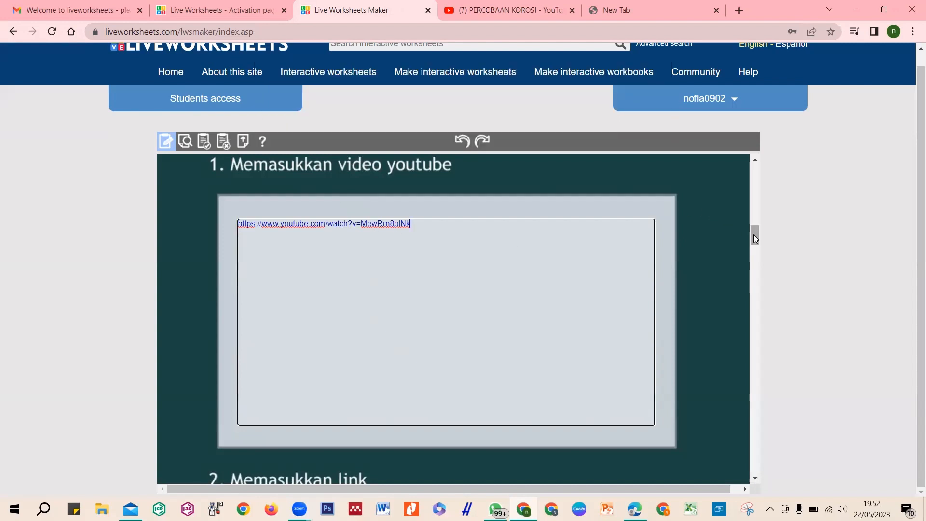
drag(755, 236, 768, 251)
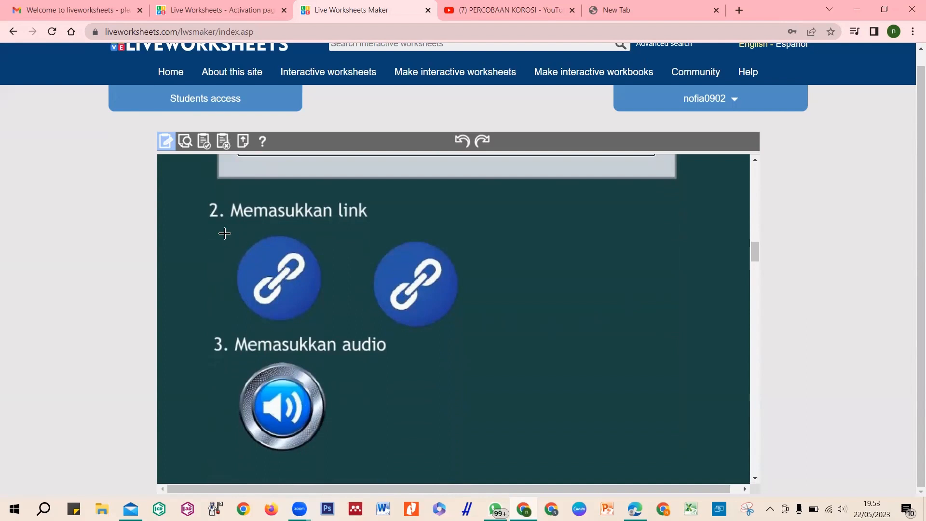
Draw link boxes over both link icons under '2. Memasukkan link'.
drag(224, 234, 335, 328)
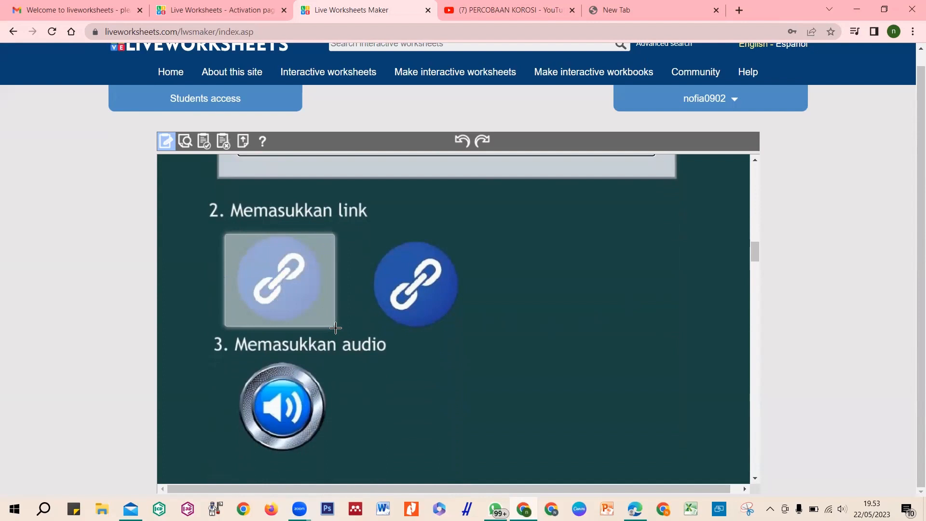
click(369, 240)
drag(387, 255, 473, 332)
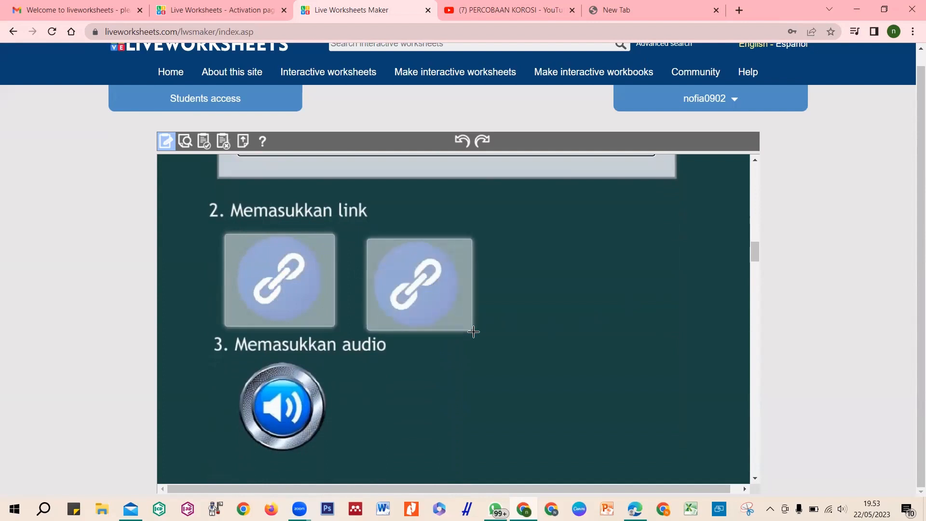
click(417, 236)
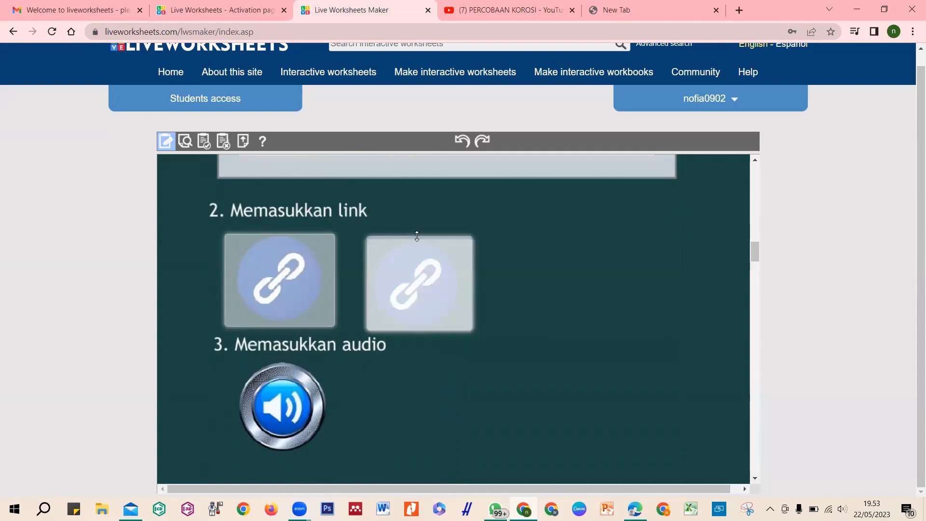
Enter the text 'link' in the first link box.
click(285, 265)
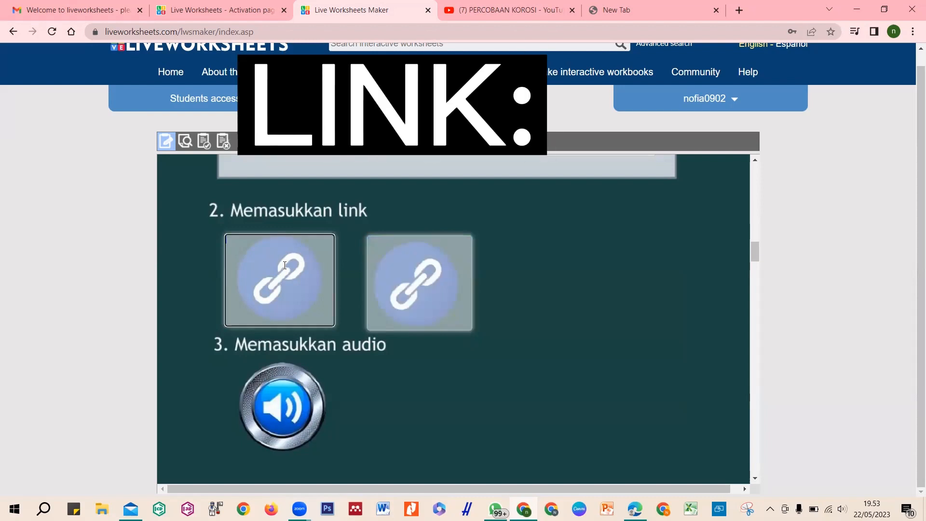
text(link:)
mouse_move(635, 509)
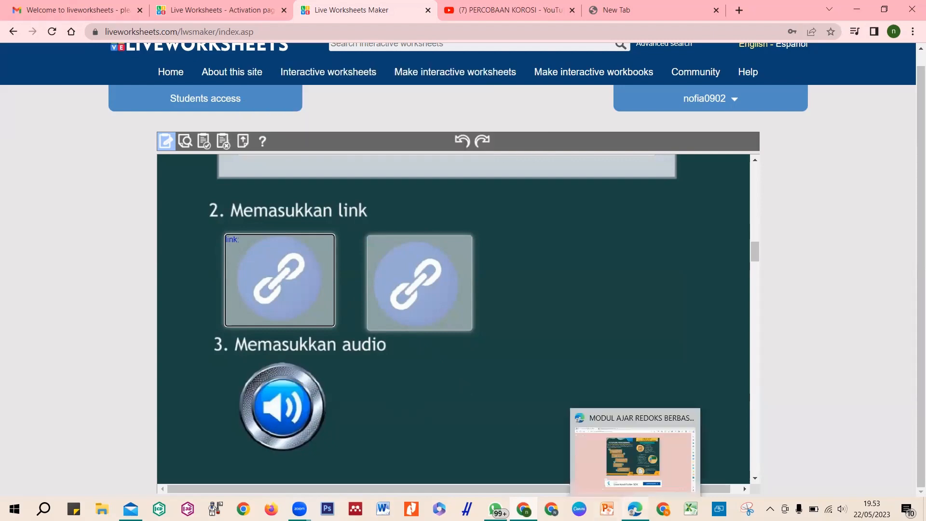
click(621, 458)
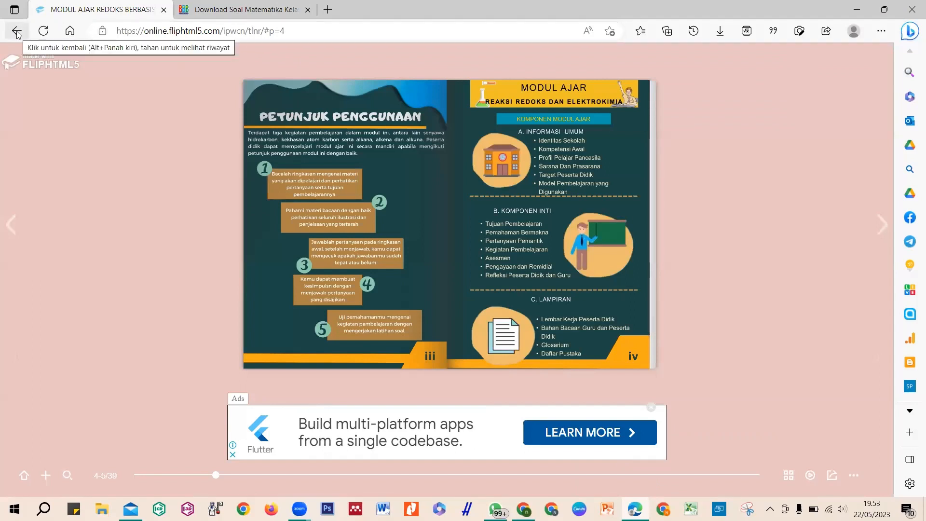
Go back two pages to the flipbook's cover and copy that page's web address.
click(5, 229)
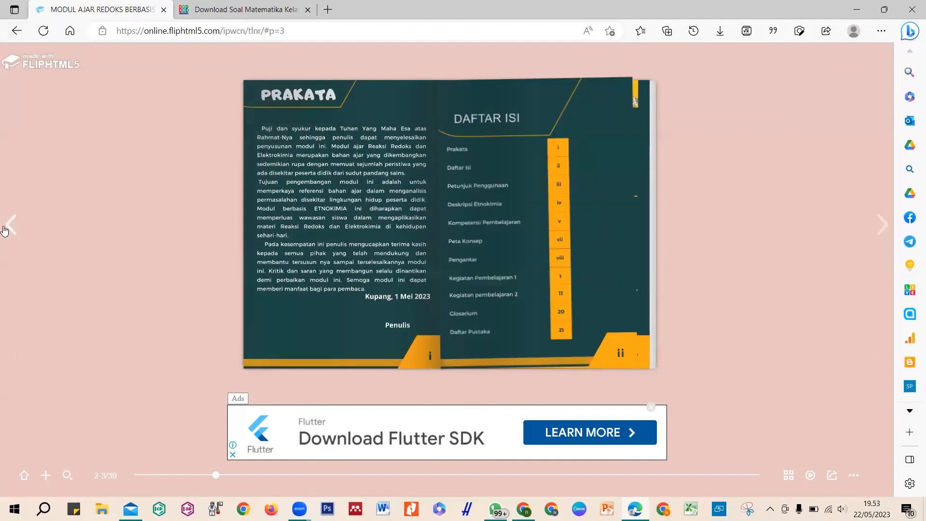
click(5, 229)
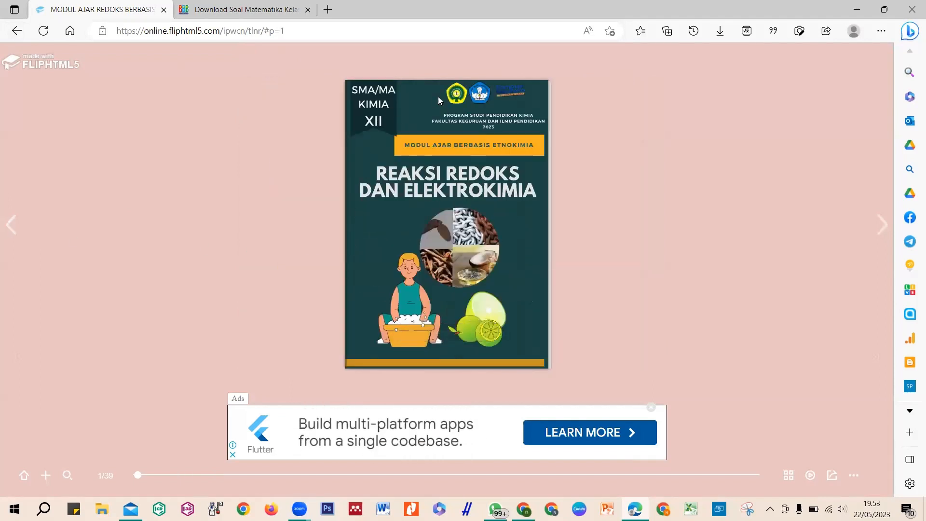
click(359, 31)
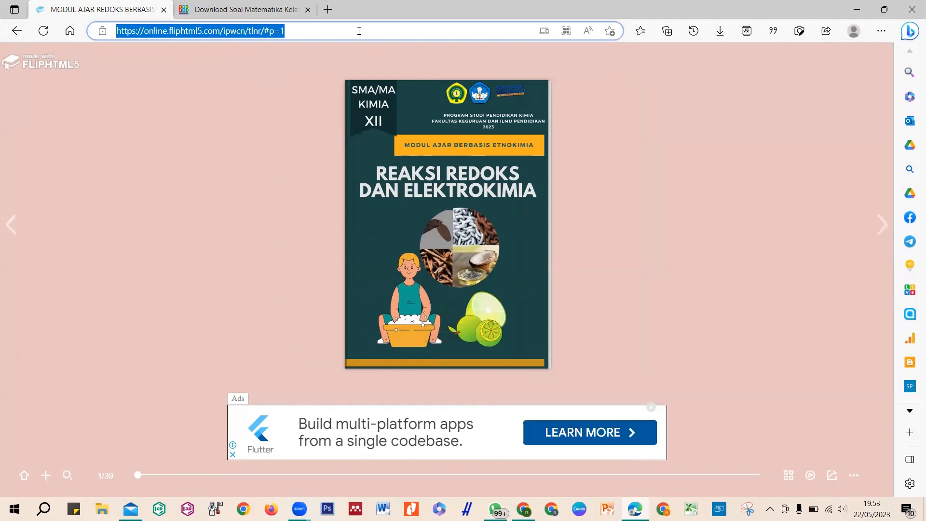
key(ctrl+c)
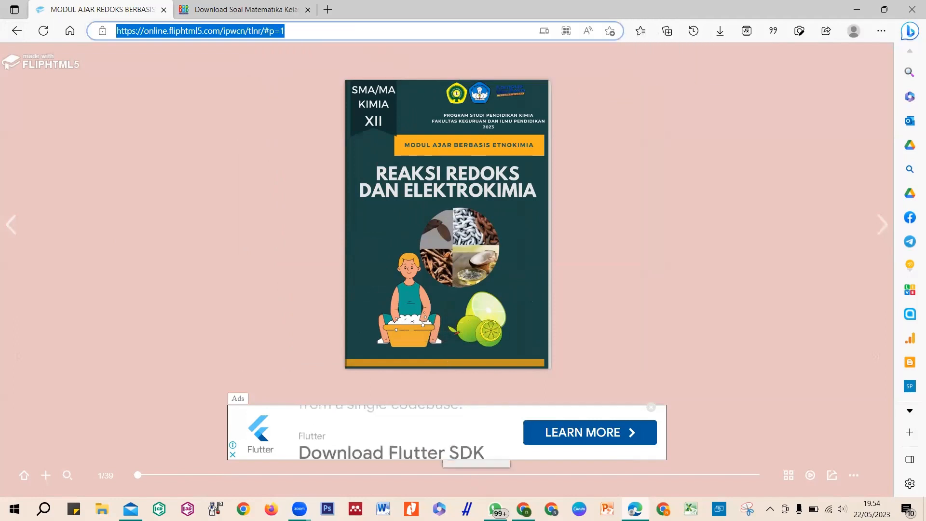
Paste the flipbook address into the first link box in Liveworksheets.
mouse_move(524, 509)
click(514, 483)
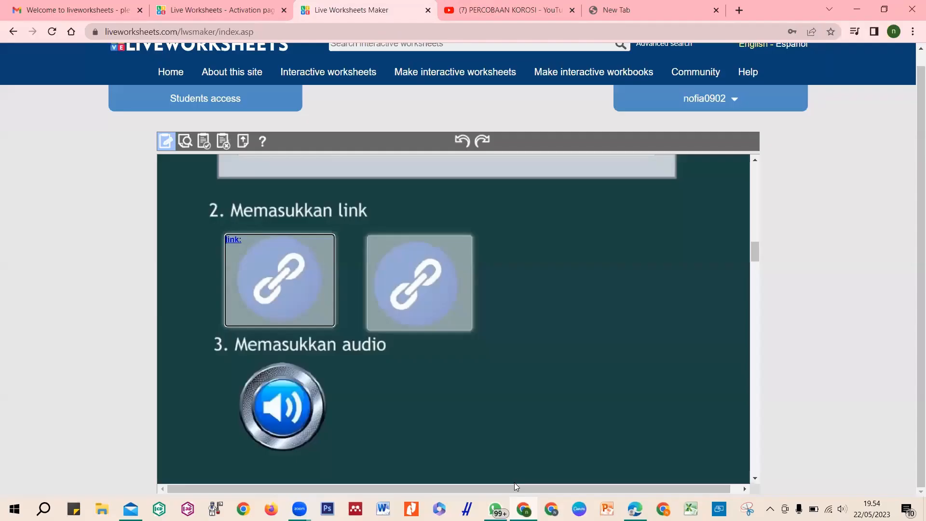
key(ctrl+v)
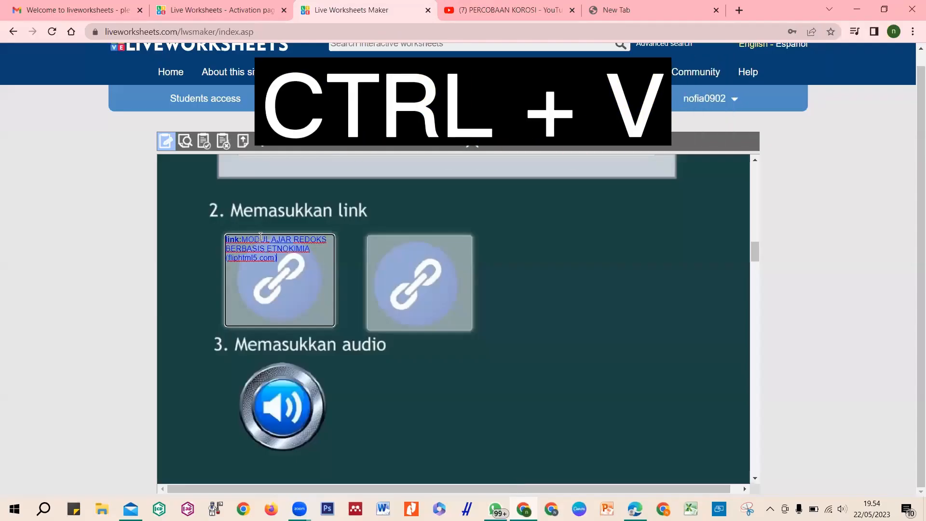
Enter the text 'link' in the second link box.
click(396, 249)
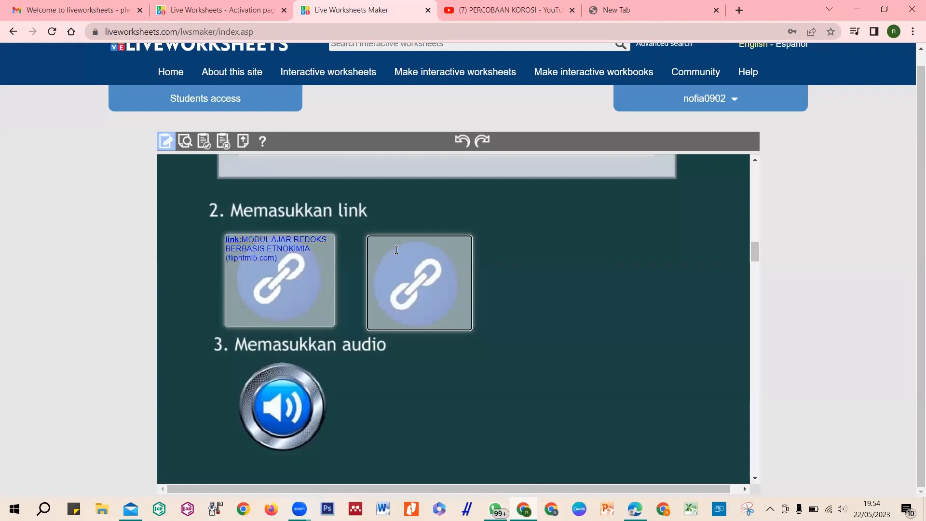
text(link)
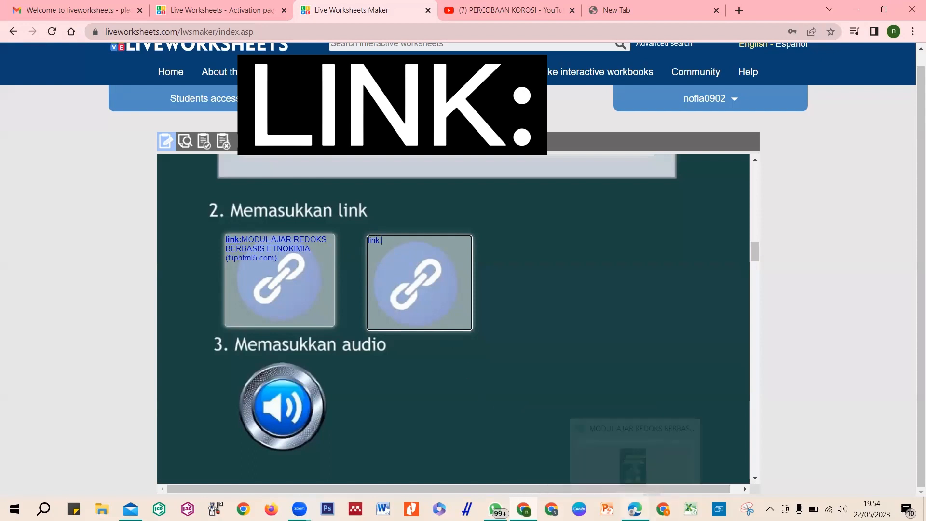
mouse_move(634, 509)
click(620, 478)
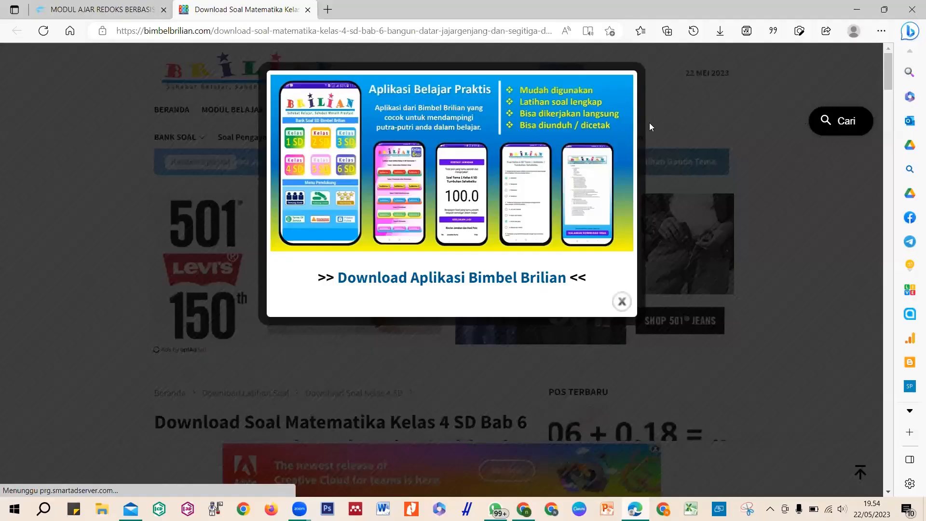
Search 'bangun' from the address bar and open the altaschool bangun ruang article.
click(258, 30)
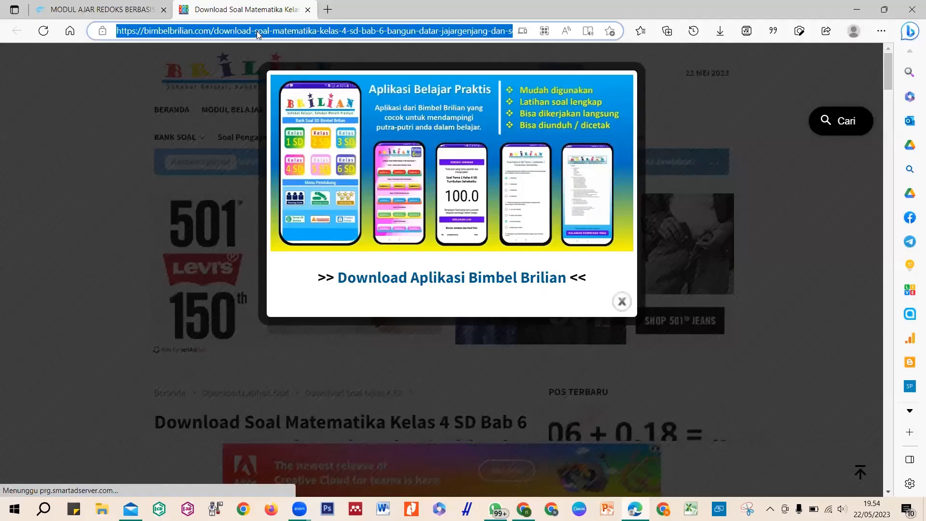
text(bangu)
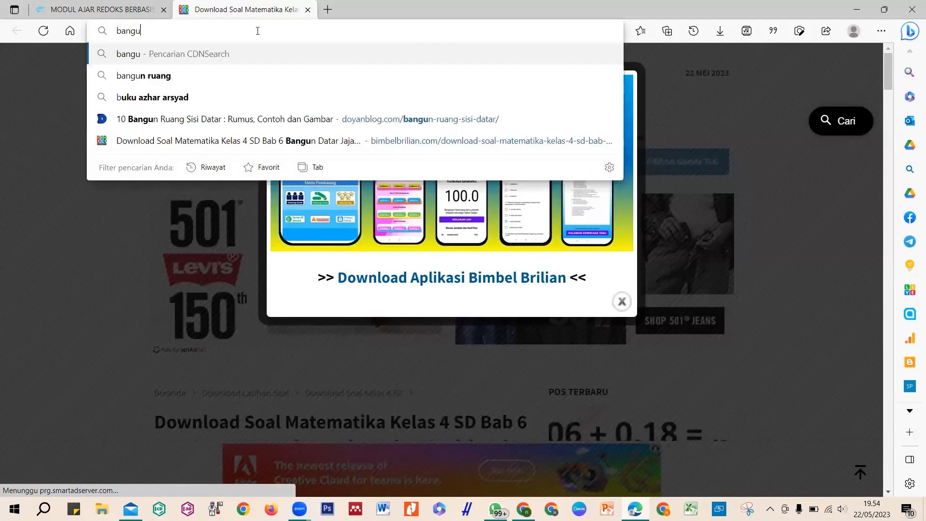
click(208, 94)
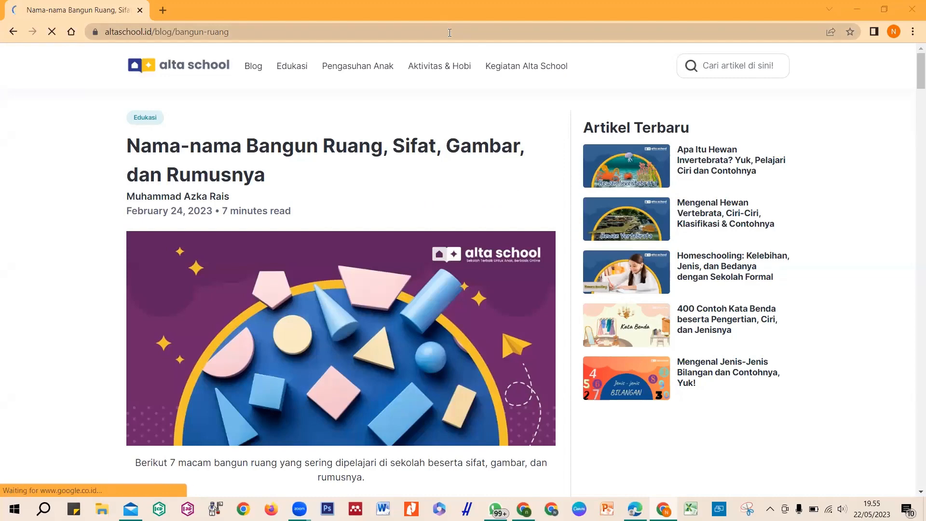
click(460, 35)
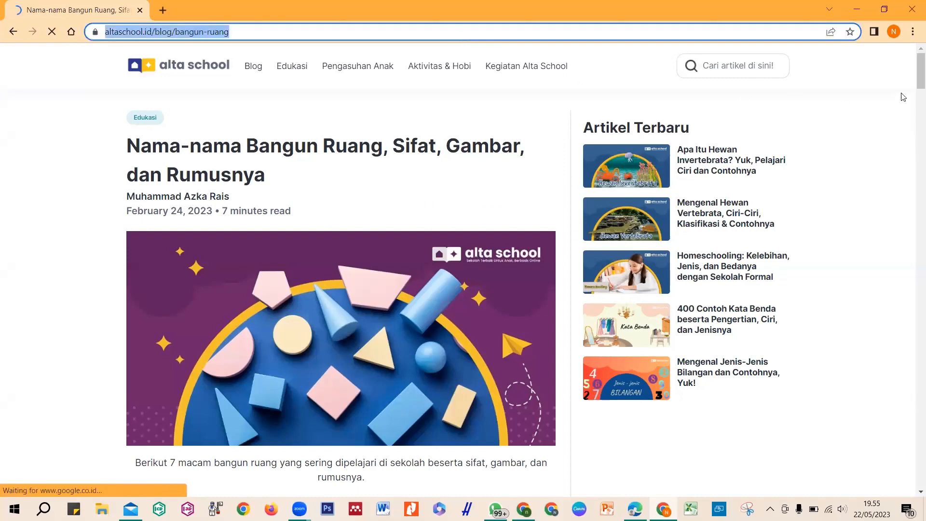
click(911, 81)
Skim the altaschool article and copy its web address.
scroll(911, 82, down, 6)
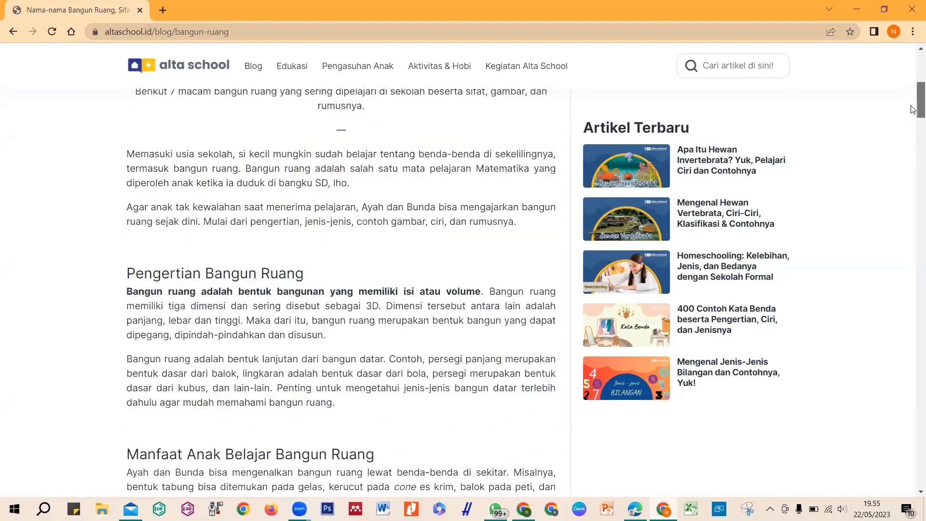
scroll(913, 125, down, 18)
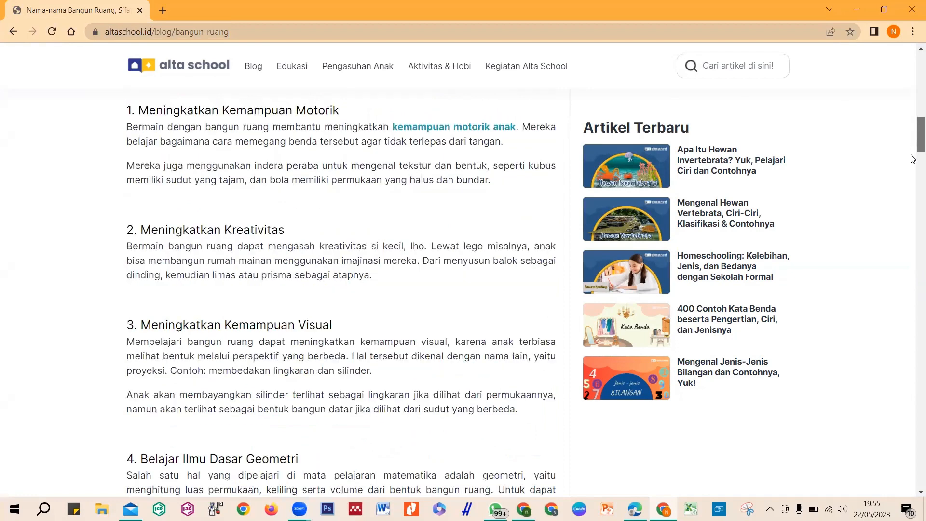
scroll(913, 203, down, 20)
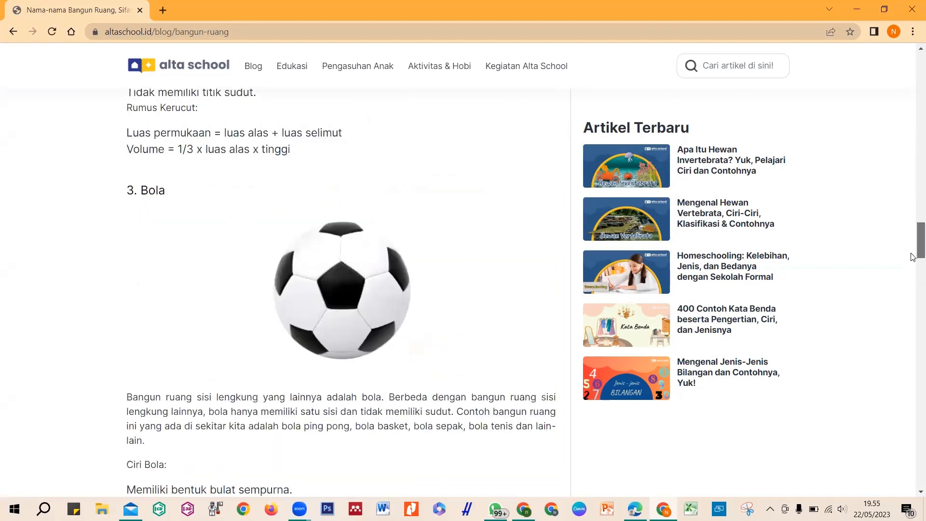
scroll(913, 260, down, 2)
scroll(913, 169, up, 20)
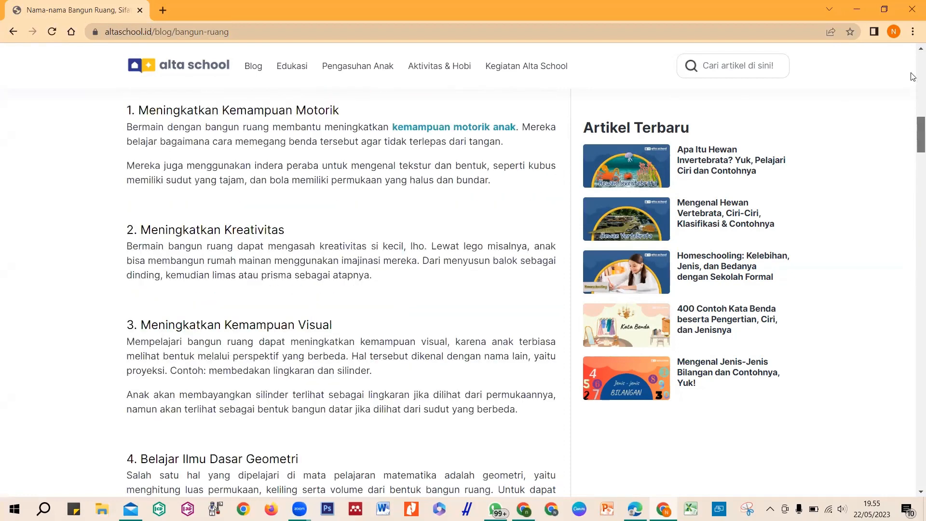
scroll(913, 210, down, 20)
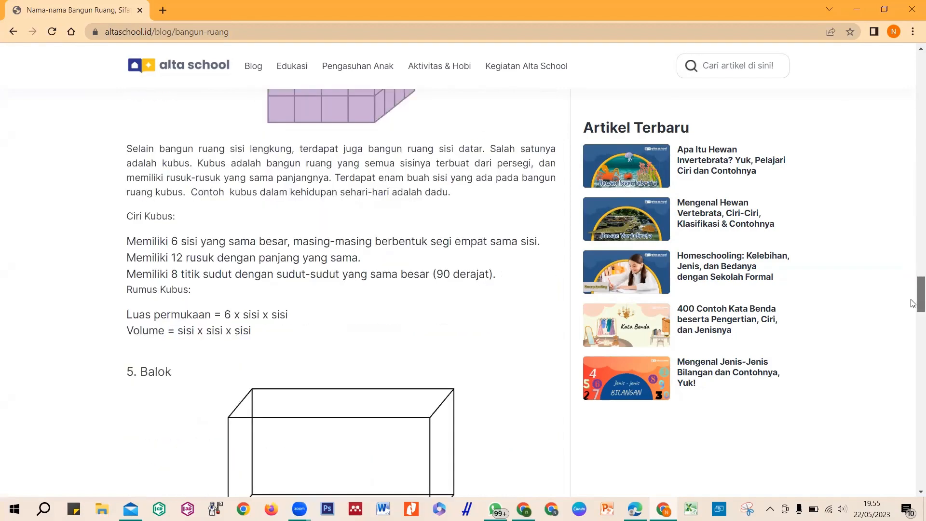
scroll(913, 303, down, 7)
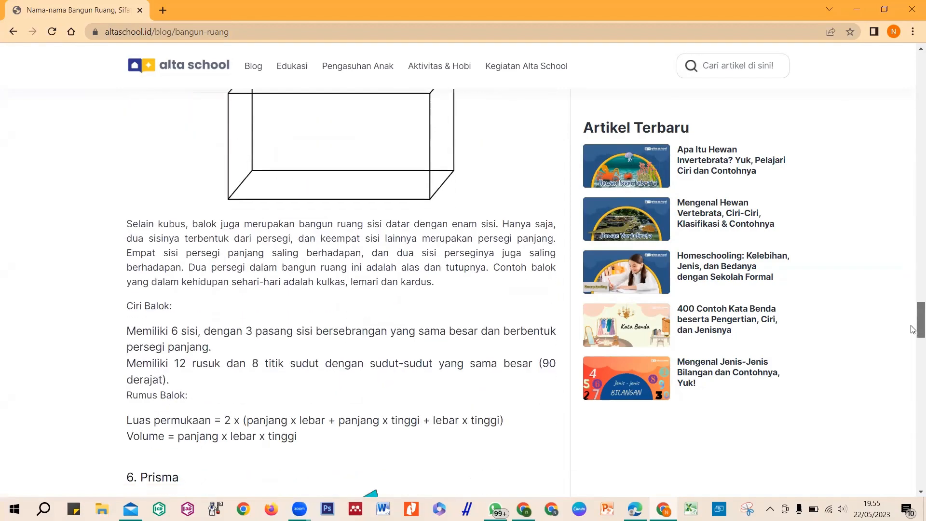
scroll(913, 309, up, 9)
scroll(694, 102, up, 20)
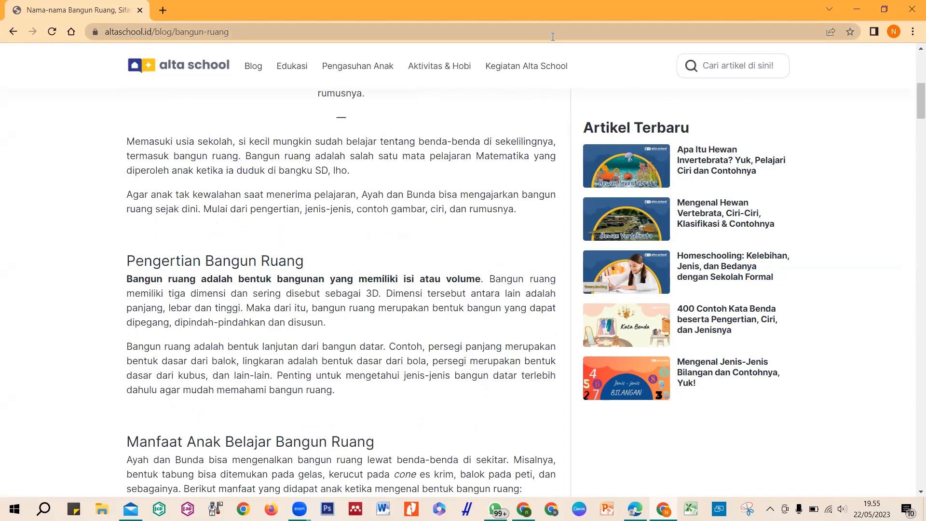
click(551, 35)
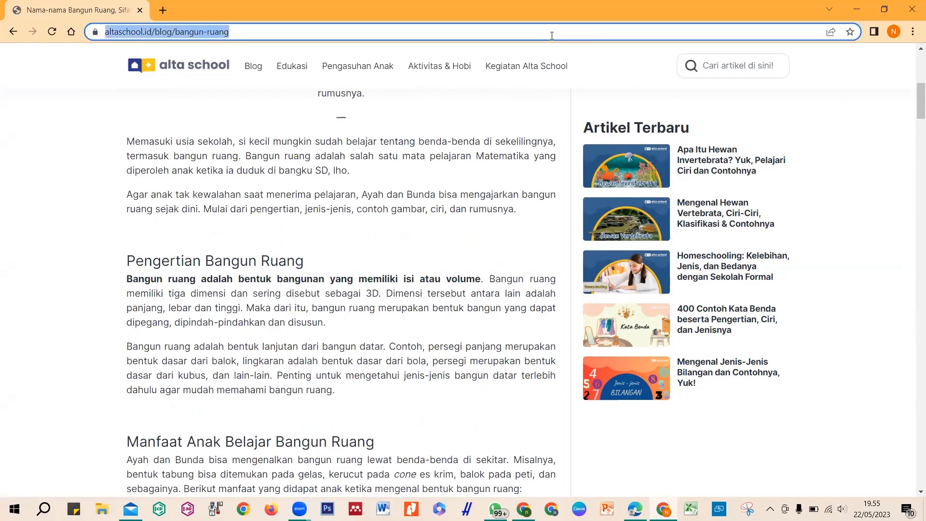
key(ctrl+c)
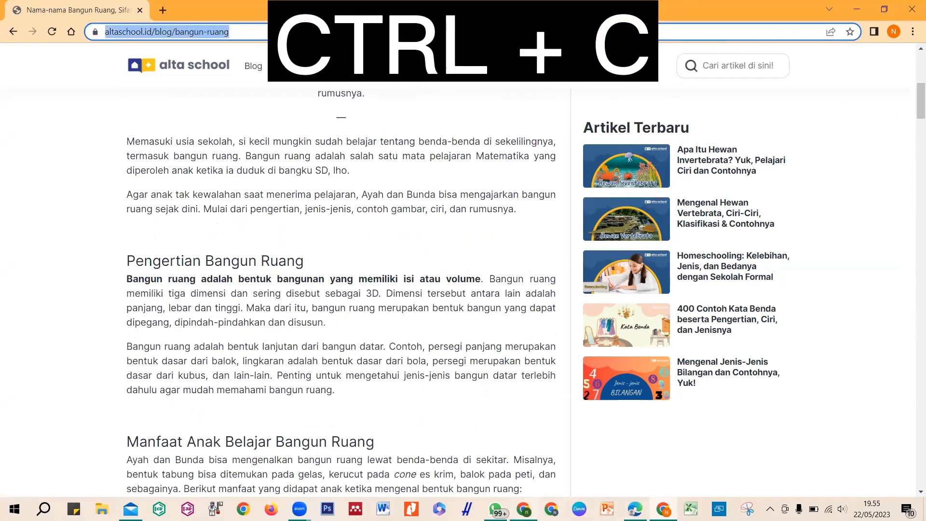
Paste the altaschool bangun-ruang article address into the second link box.
mouse_move(524, 509)
click(515, 466)
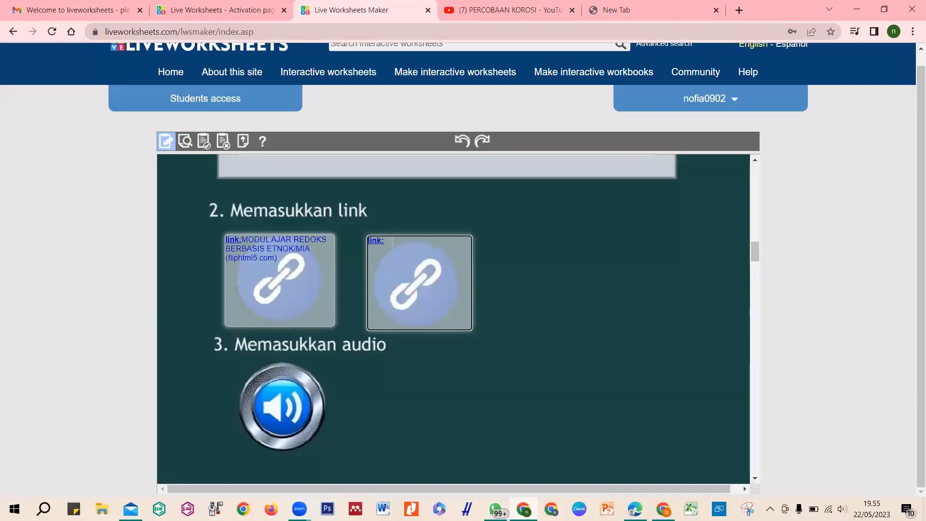
key(ctrl+v)
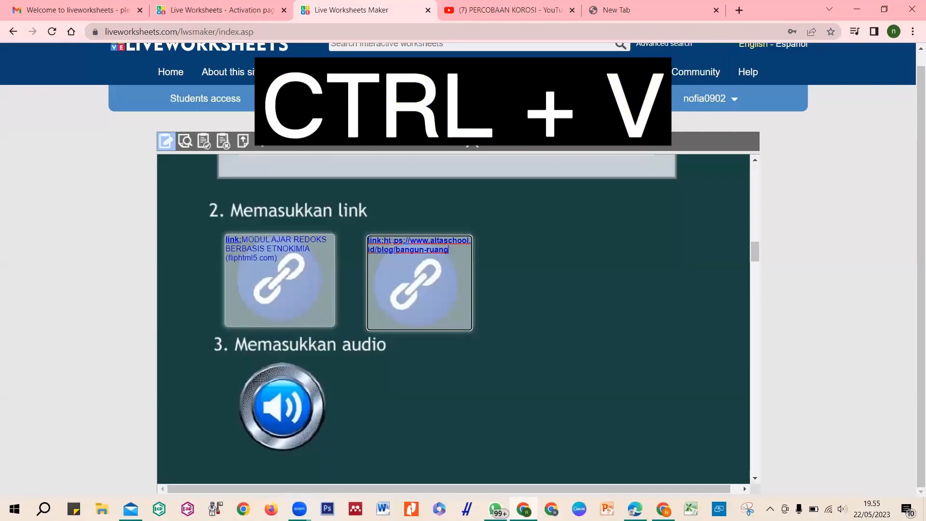
click(328, 311)
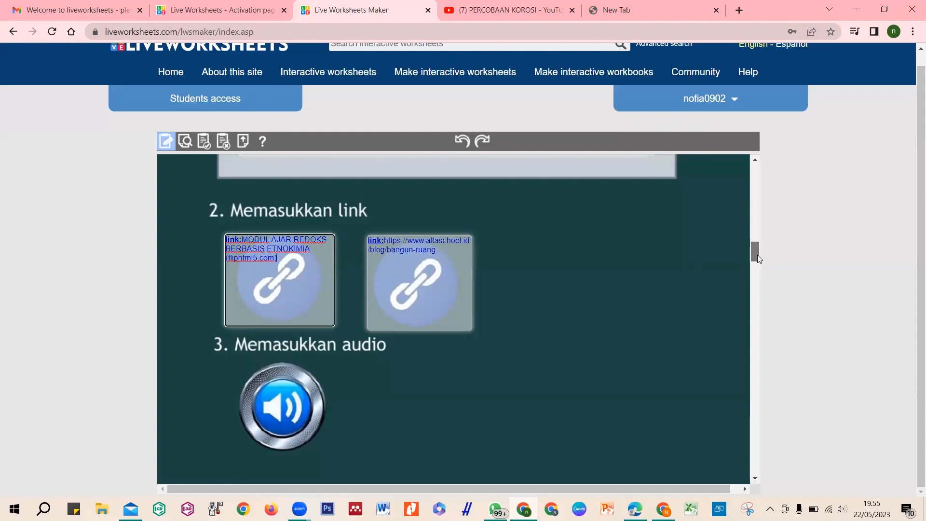
drag(757, 255, 758, 265)
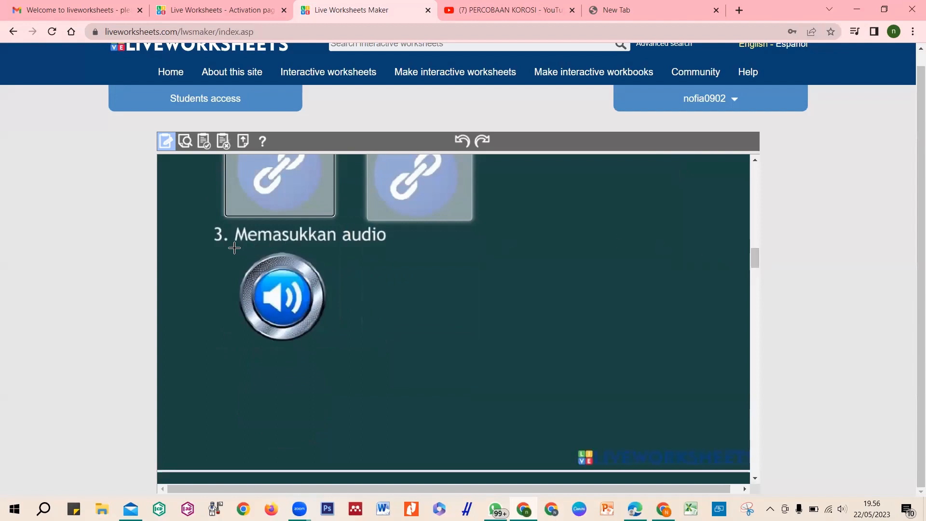
Draw a box over the speaker picture and type 'playmp3:' into it.
drag(234, 251, 334, 344)
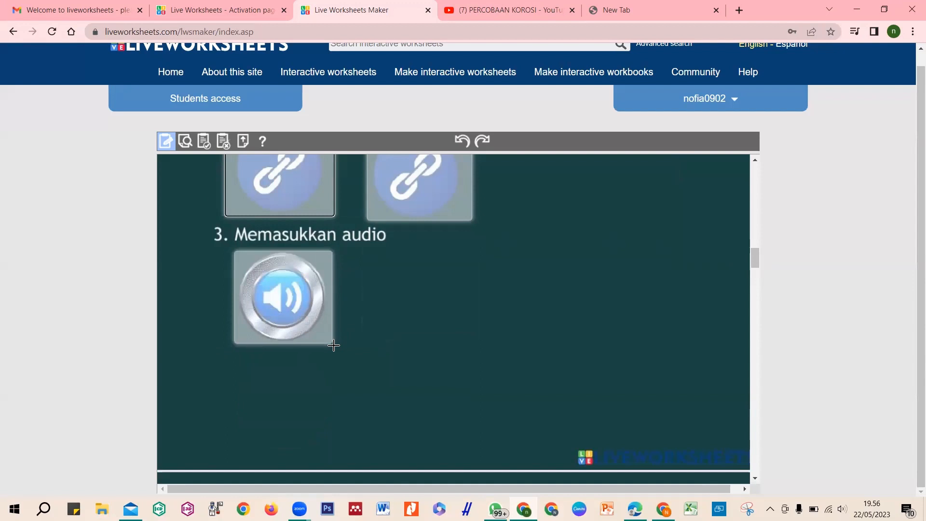
click(259, 246)
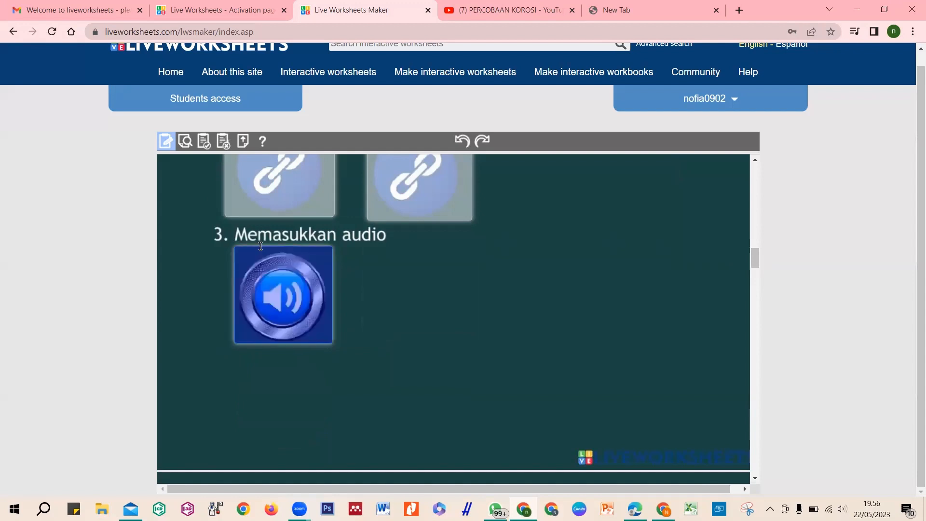
click(260, 261)
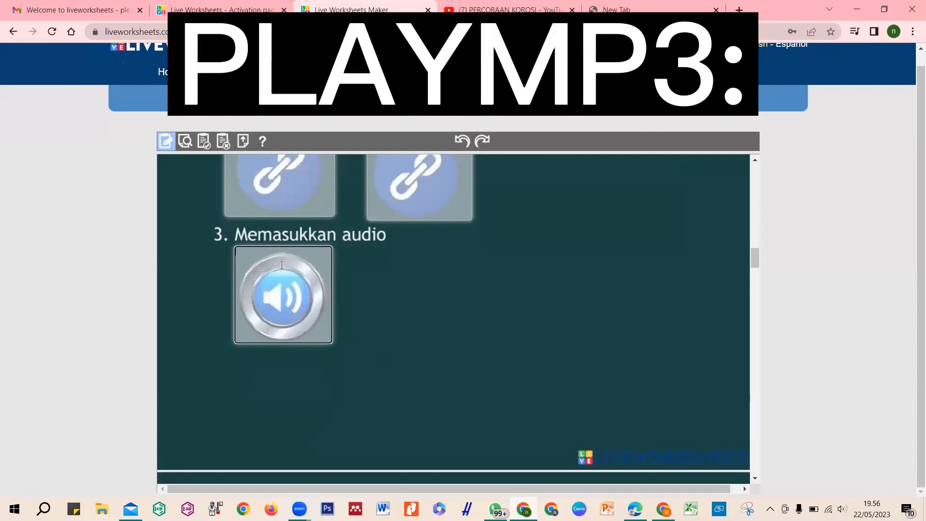
text(playmp3:)
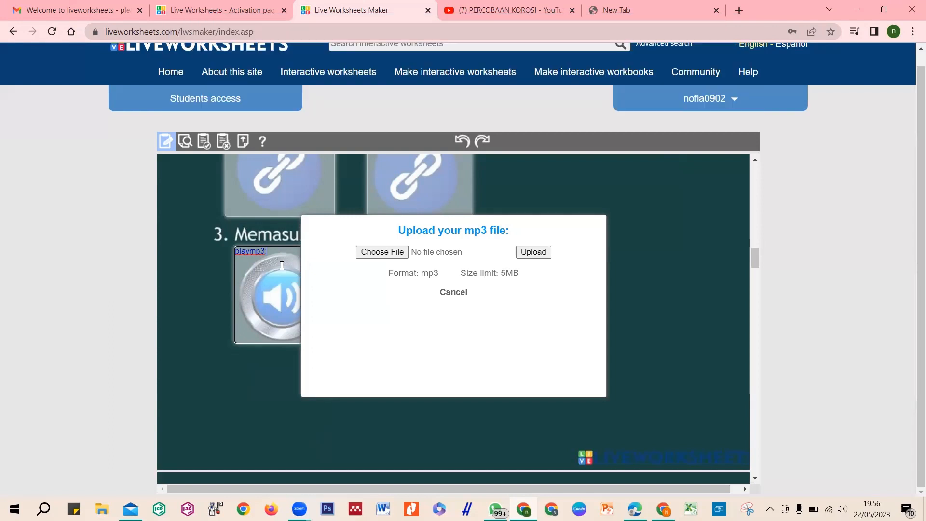
Choose Lagu_guruku_tersayang_part_1(128k).mp3 from the Musik folder as the upload file.
click(376, 260)
click(383, 252)
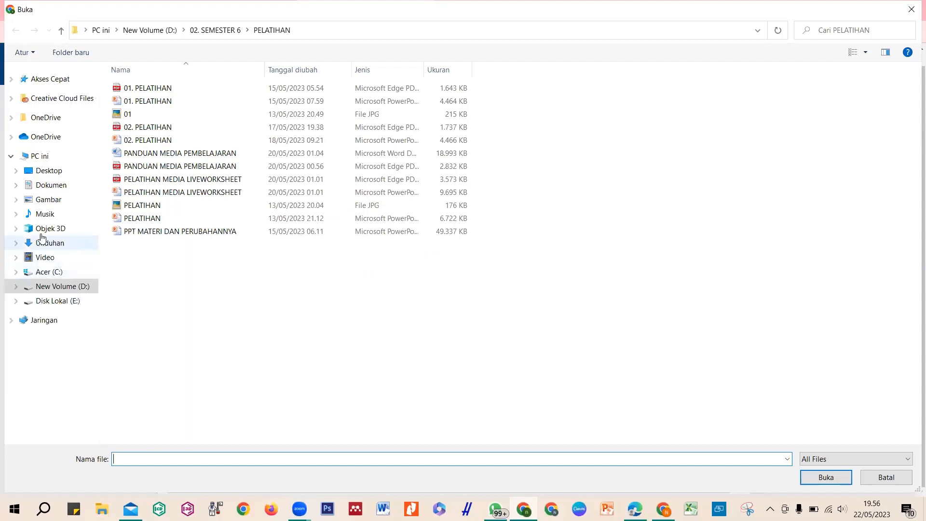
click(46, 215)
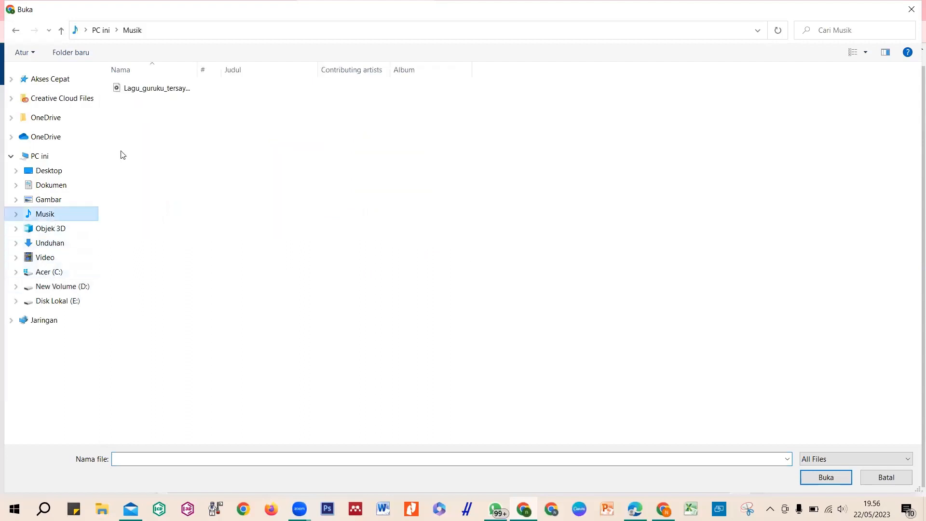
click(163, 90)
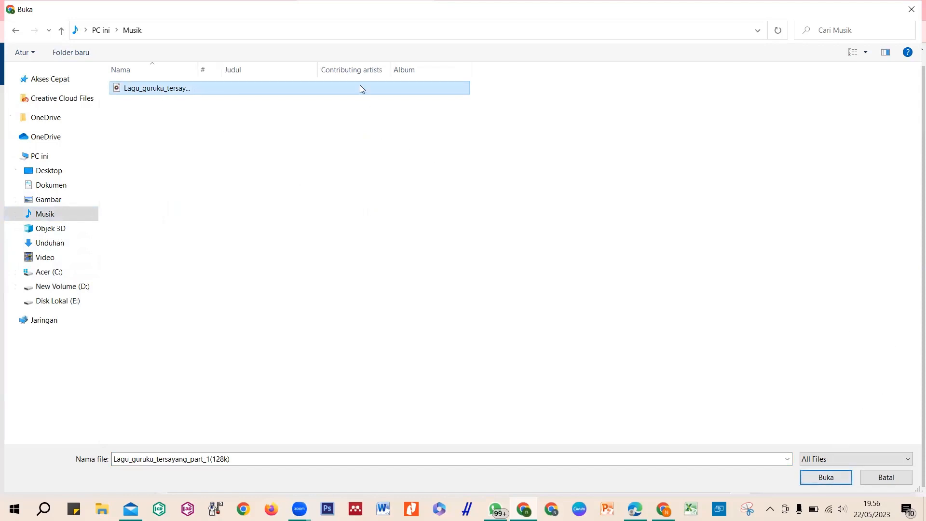
click(825, 477)
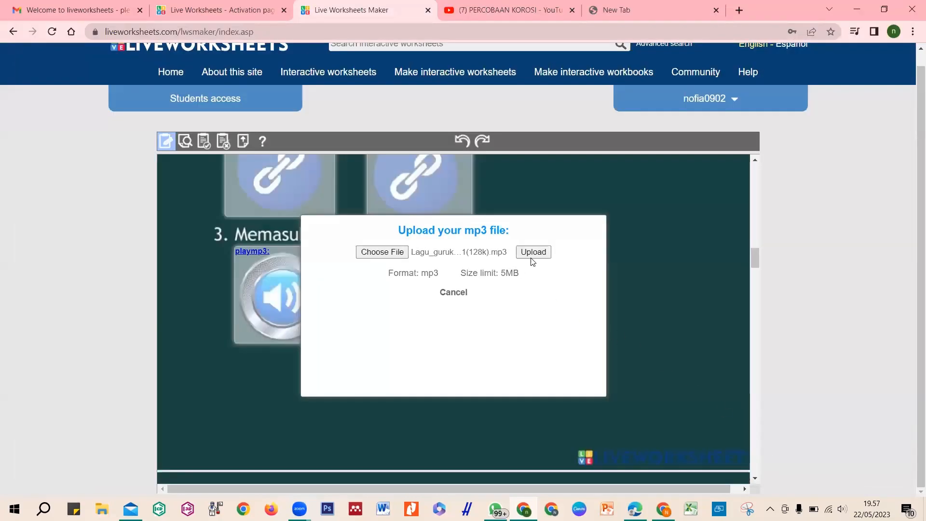
Upload the song so the audio box reads 'playmp3:30522115708.mp3', then review the worksheet.
click(538, 254)
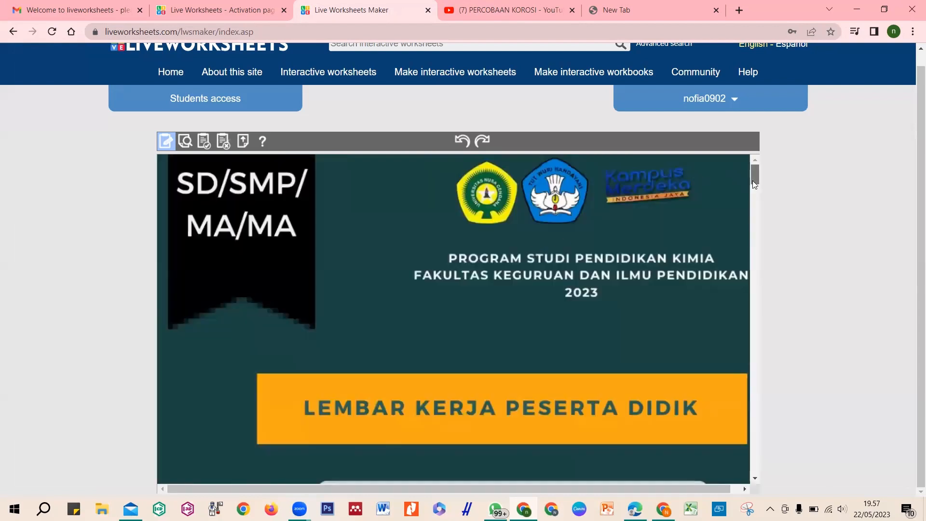
drag(752, 180, 759, 268)
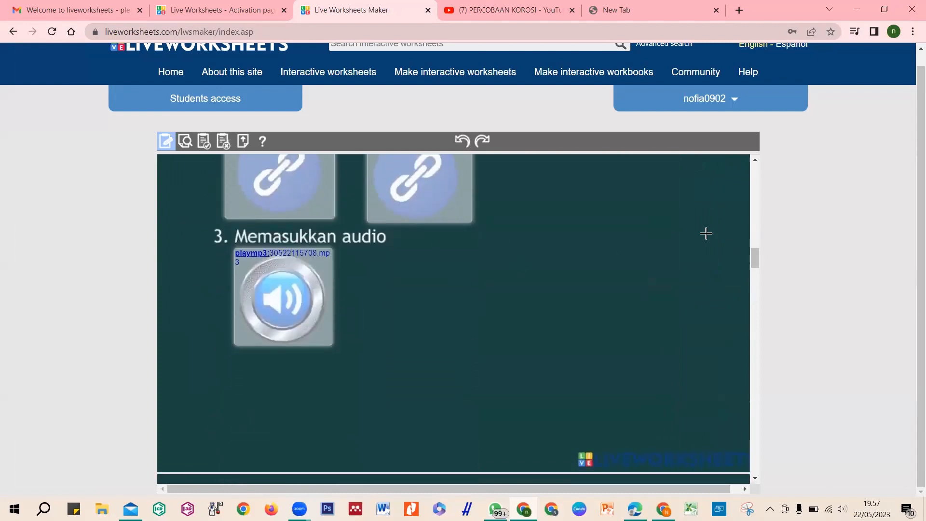
mouse_move(755, 262)
mouse_down()
mouse_move(759, 289)
mouse_move(755, 278)
mouse_up()
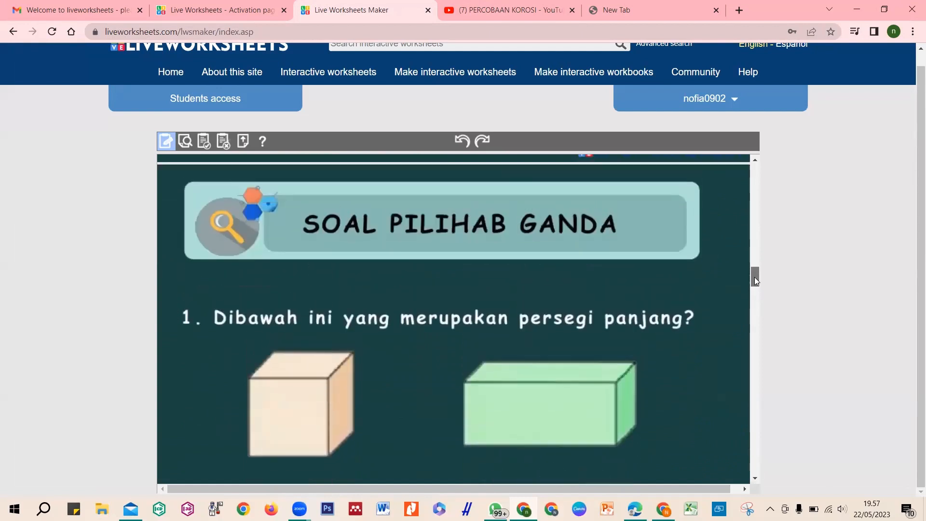
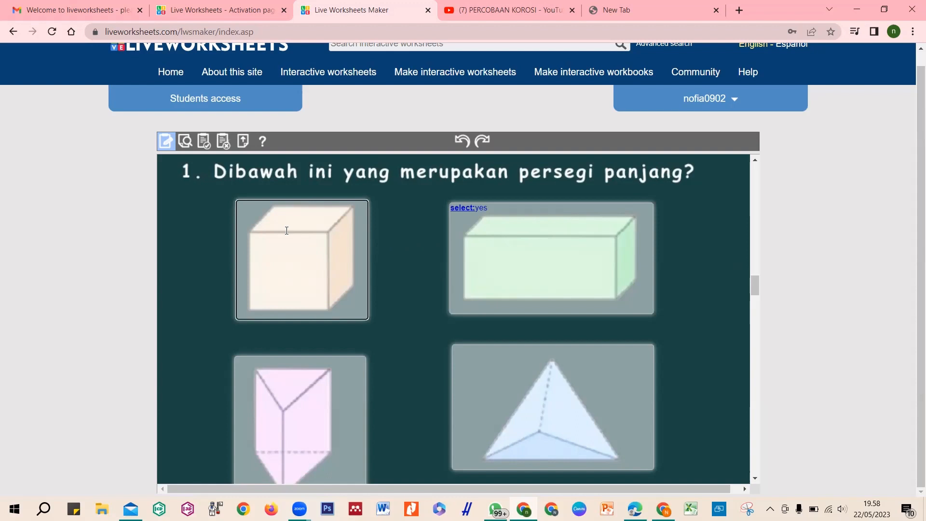
Enter select:no in the cube's answer box and copy it to the triangular prism and pyramid boxes.
text(select)
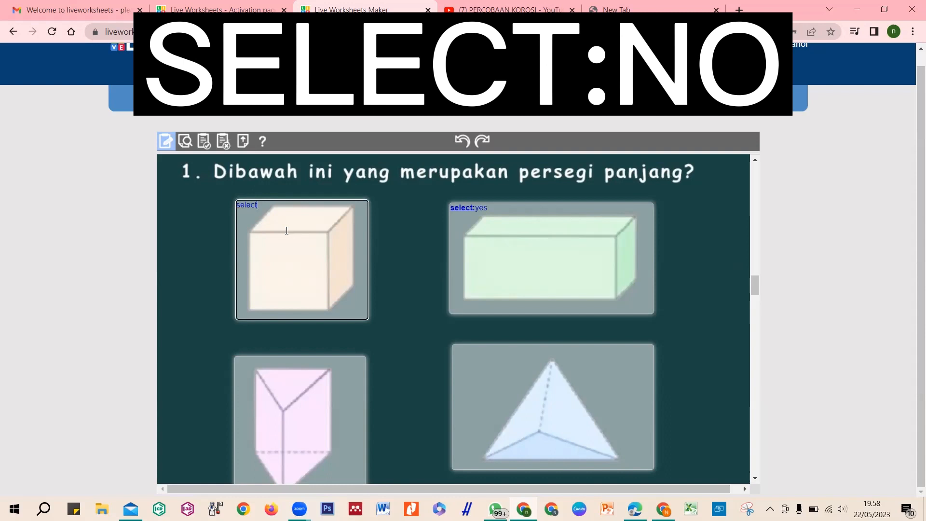
text( no)
key(ctrl+a)
key(ctrl+c)
click(285, 368)
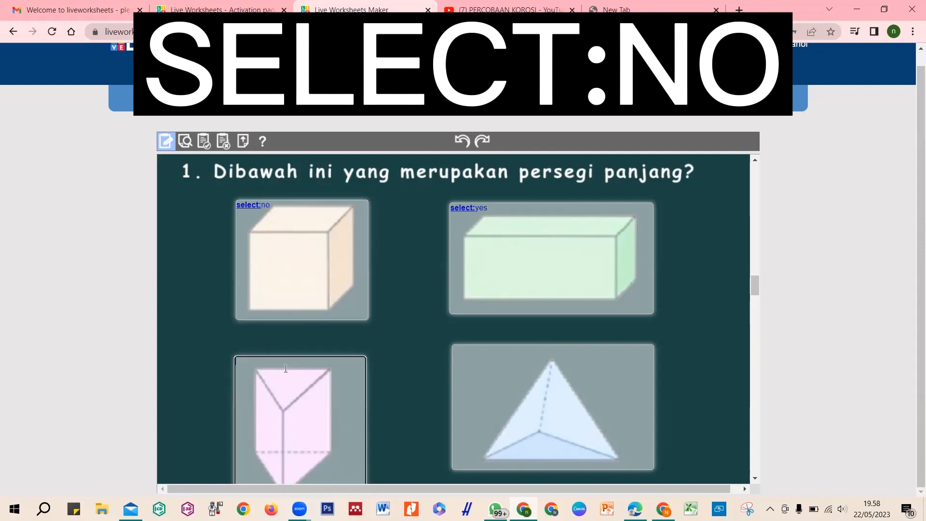
key(ctrl+v)
click(490, 362)
key(ctrl+v)
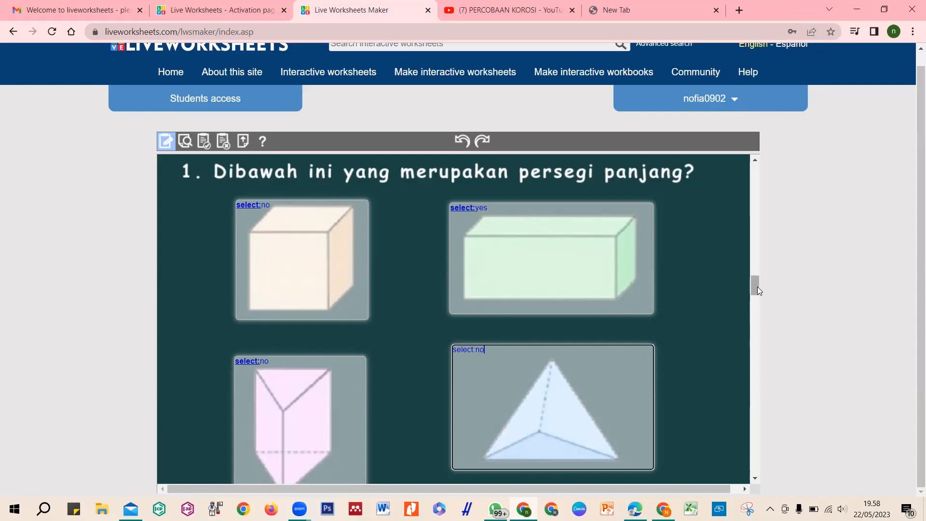
Scroll to question 2 and draw answer boxes over its A, B, C and D option letters.
scroll(757, 289, down, 2)
scroll(758, 291, up, 4)
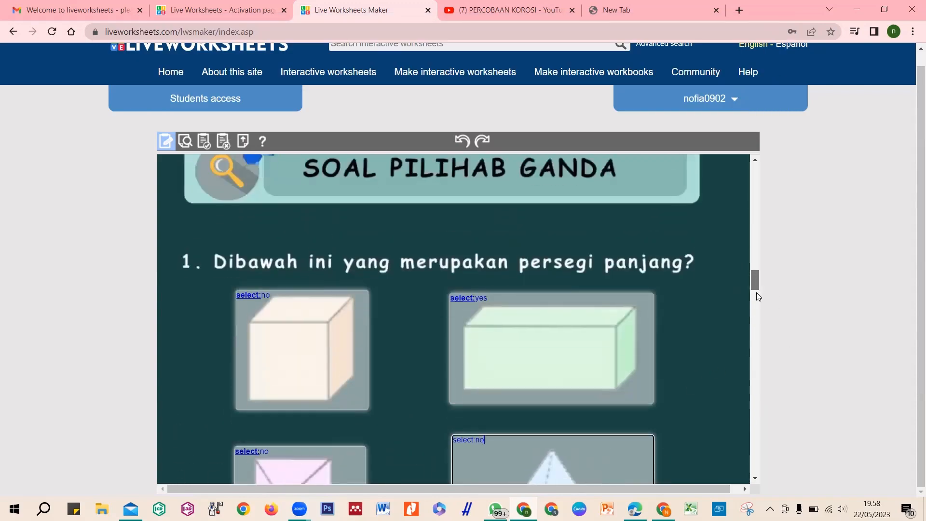
scroll(758, 296, down, 5)
scroll(756, 294, up, 2)
scroll(758, 309, down, 3)
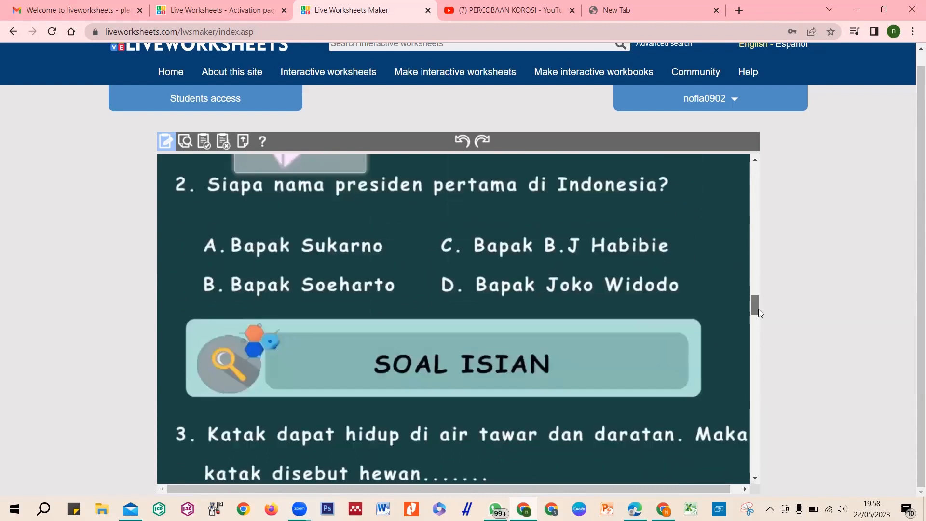
scroll(758, 305, up, 2)
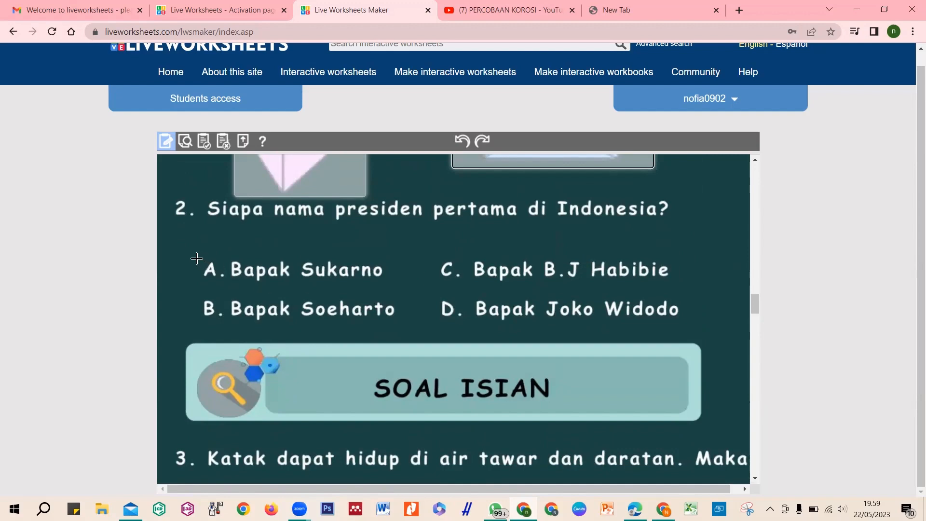
drag(197, 258, 229, 323)
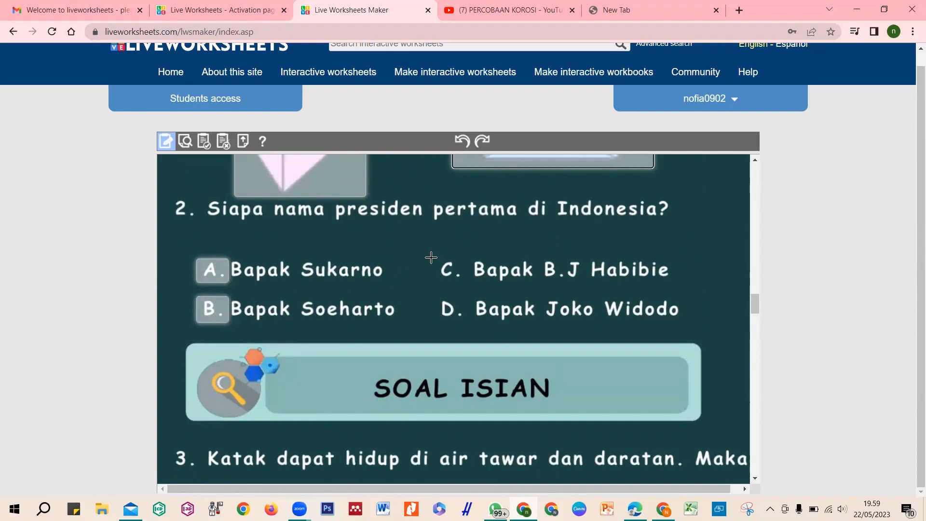
drag(432, 258, 469, 285)
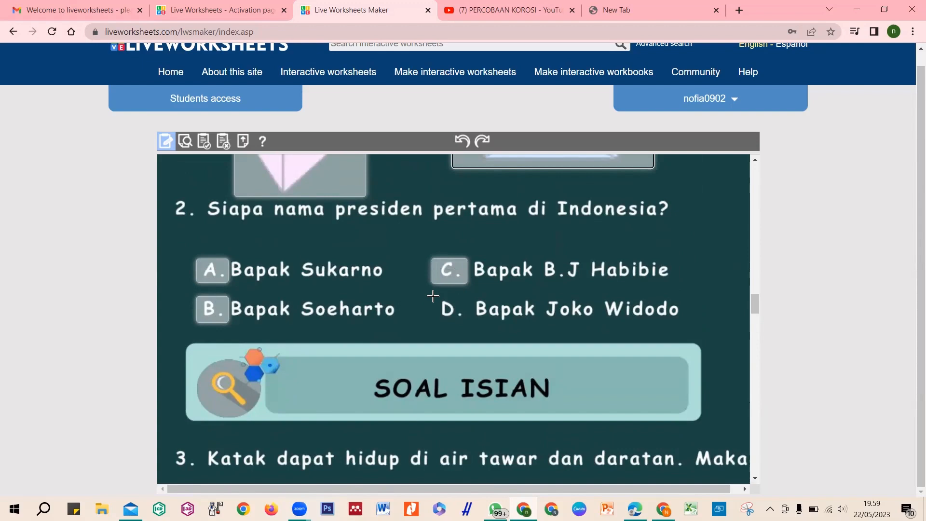
drag(433, 296, 470, 322)
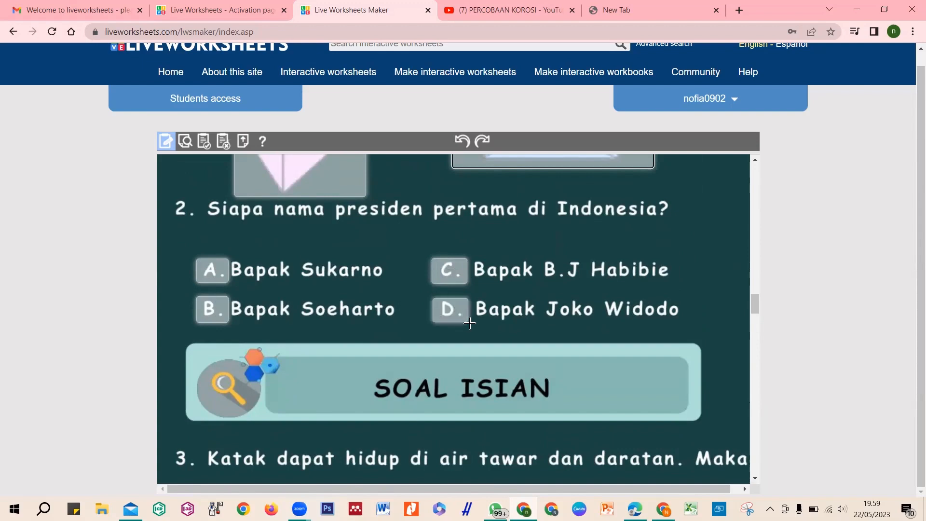
click(448, 299)
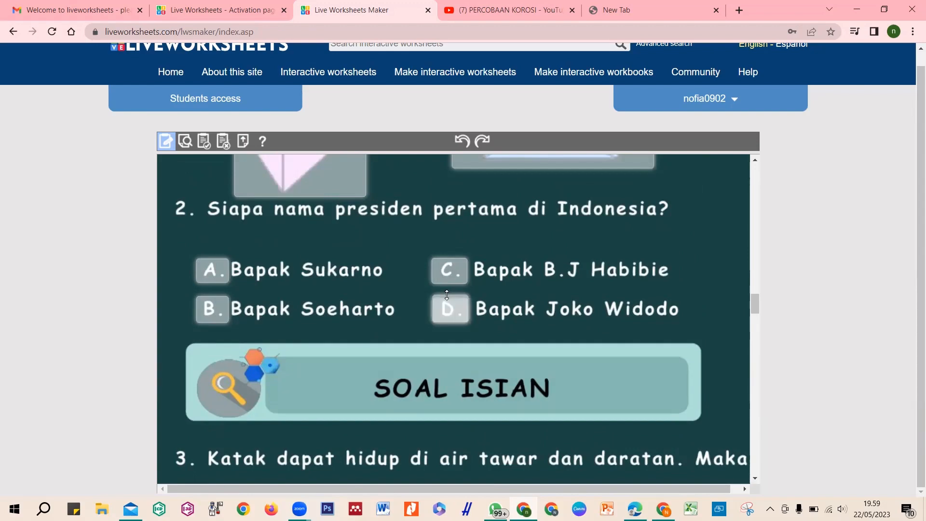
Mark option A (Bapak Sukarno) select:yes and option B select:no in question 2.
click(203, 273)
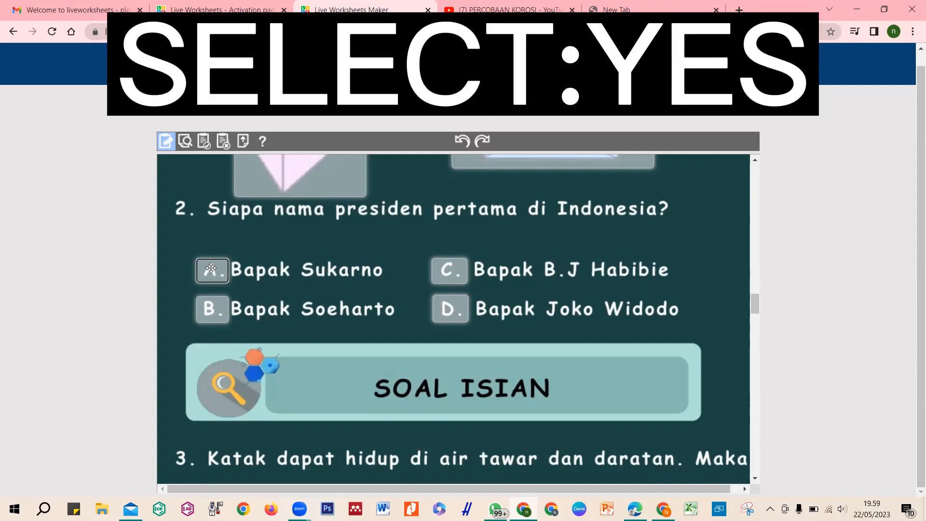
text(select: yes)
click(215, 312)
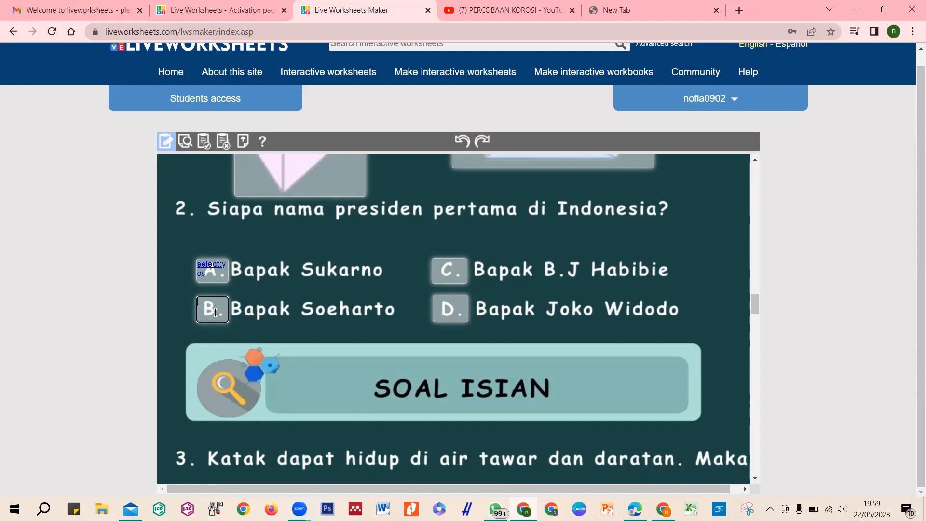
text(sele)
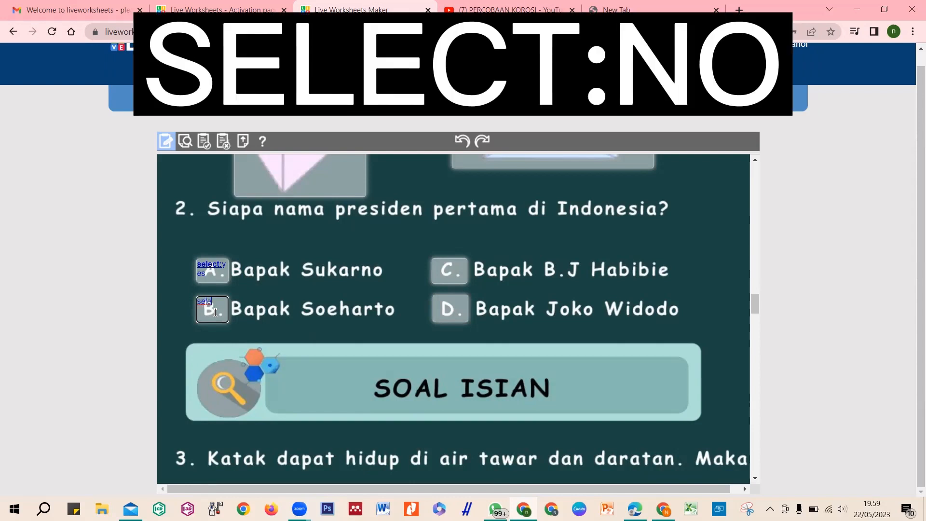
text(ct:no)
Copy select:no into the answer boxes for options C and D.
key(ctrl+a)
key(ctrl+c)
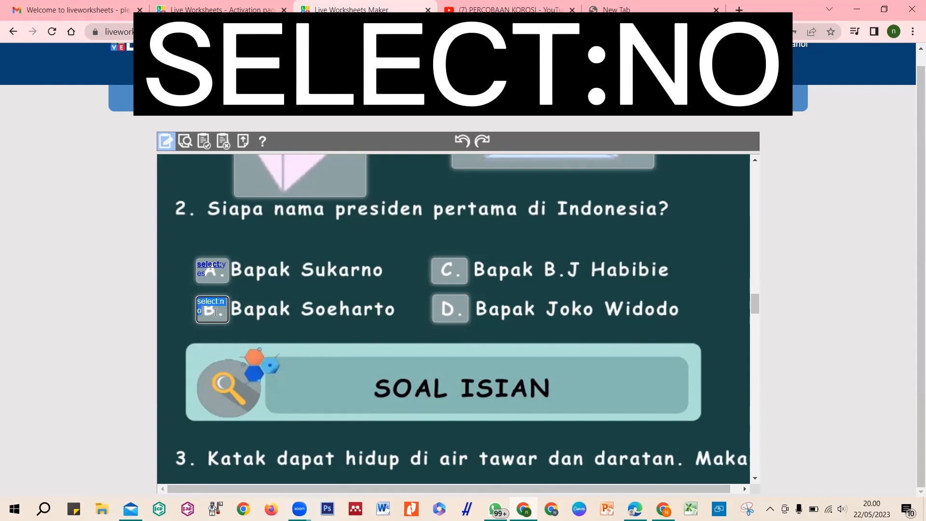
click(442, 270)
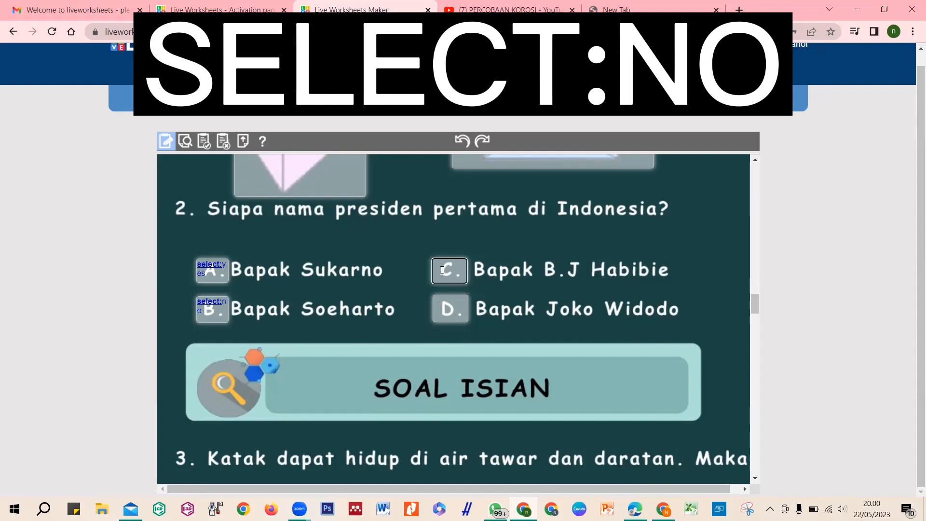
key(ctrl+v)
click(447, 301)
key(ctrl+v)
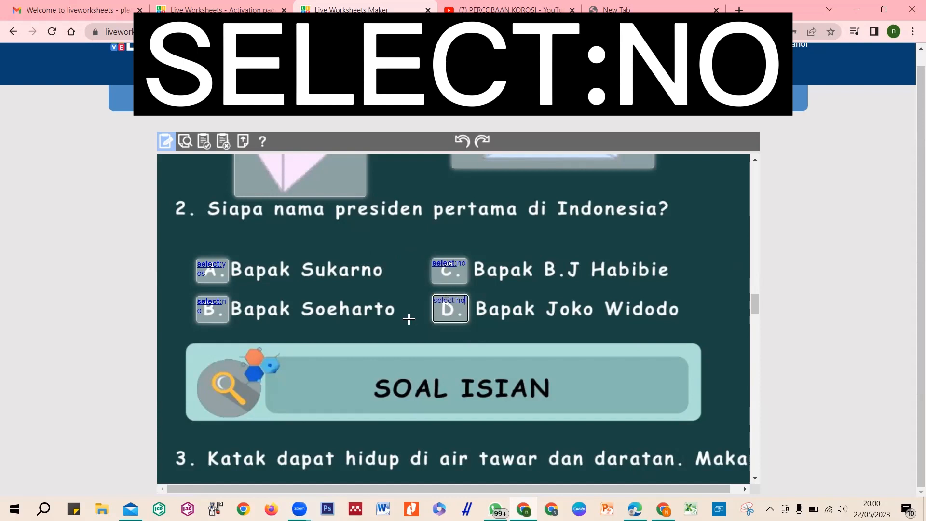
drag(754, 307, 753, 319)
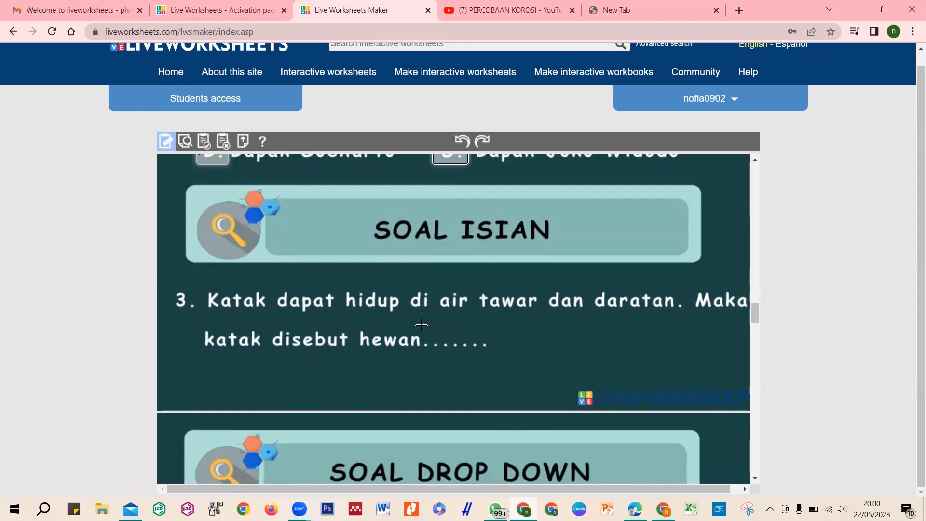
Draw a box over the dots after 'hewan' and set its answer to AMFIBI.
drag(421, 325, 514, 353)
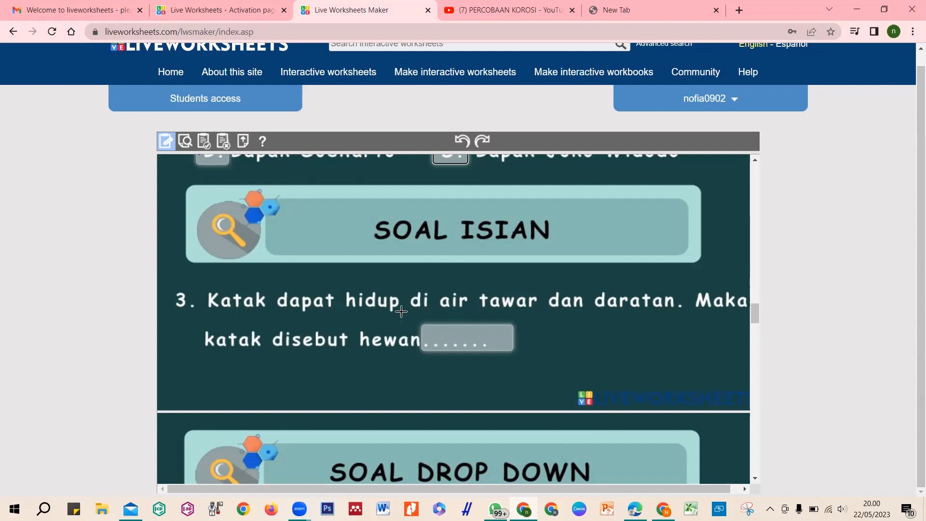
click(433, 334)
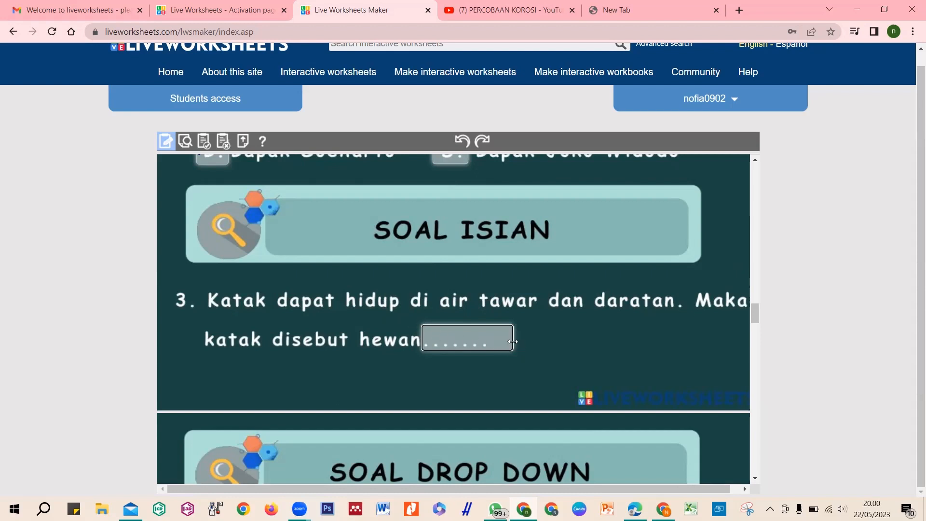
click(467, 336)
click(437, 334)
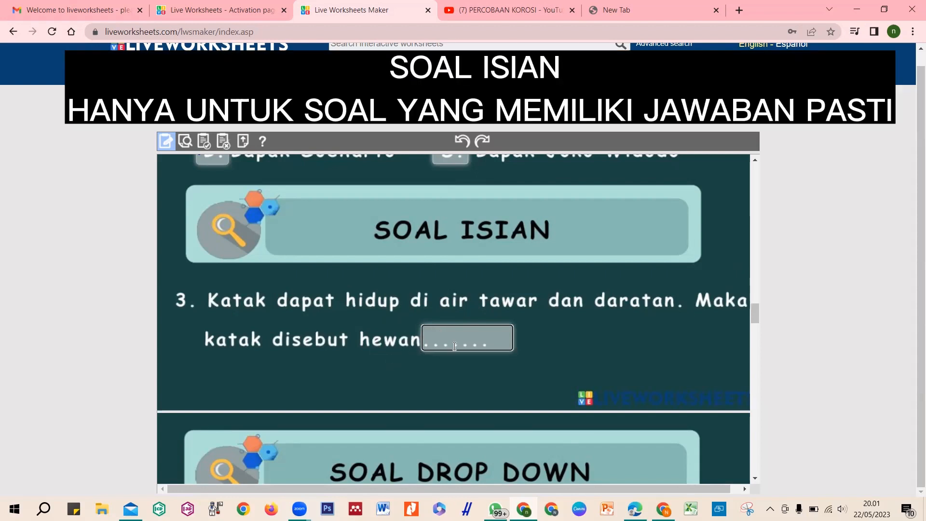
key(BackSpace)
text(AMFIBI)
drag(759, 315, 760, 319)
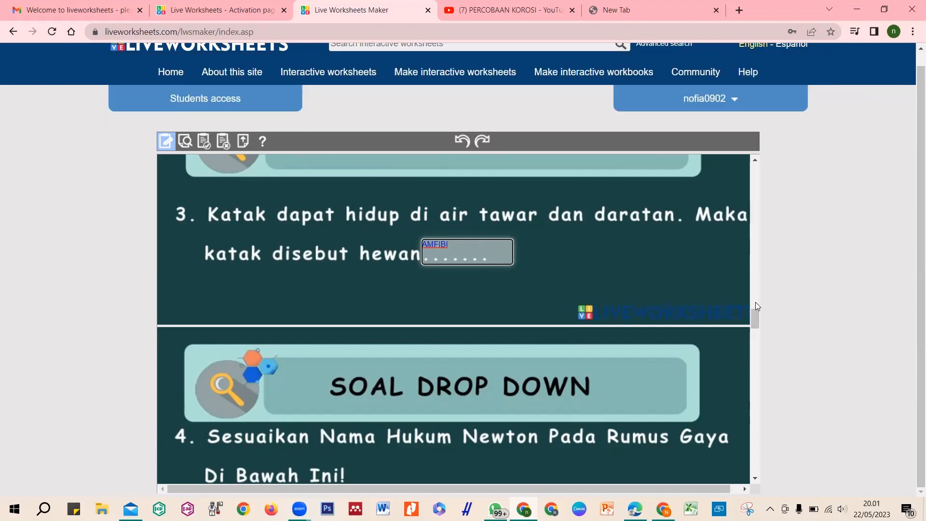
Scroll down until the RUMUS GAYA / NAMA HUKUM drop-down table is fully visible.
mouse_move(755, 319)
mouse_down()
mouse_move(762, 330)
mouse_move(754, 310)
mouse_up()
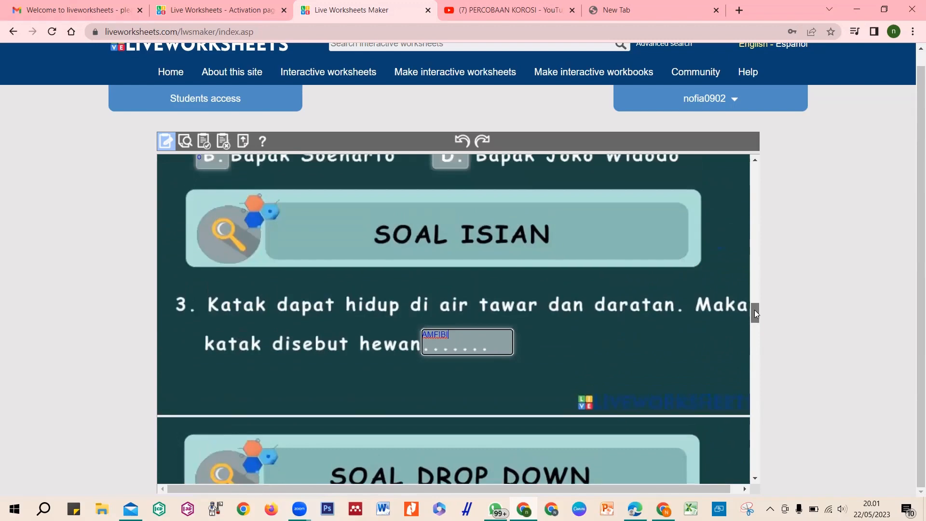
drag(755, 311, 761, 327)
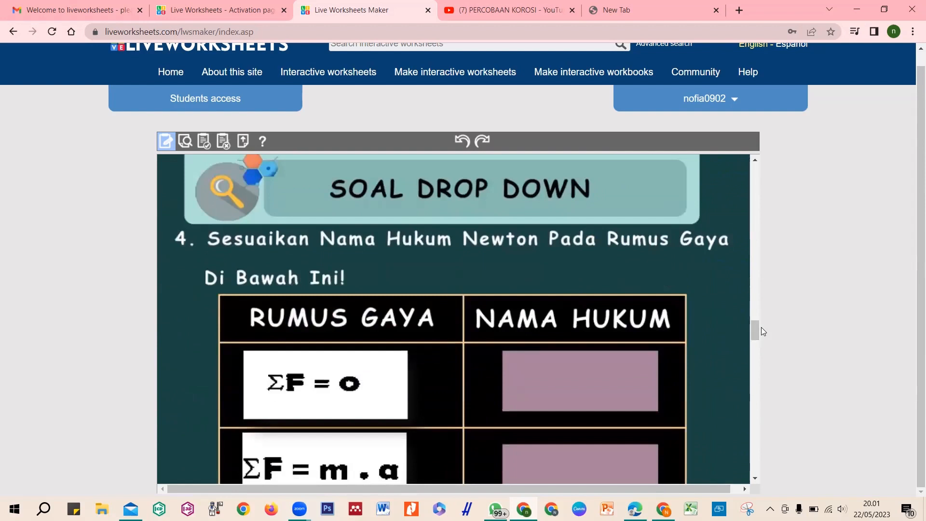
drag(756, 329, 761, 337)
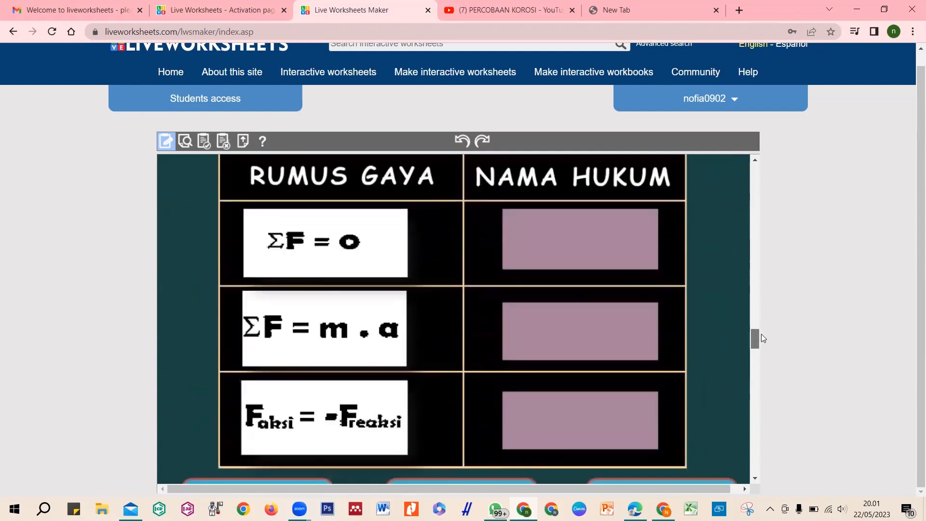
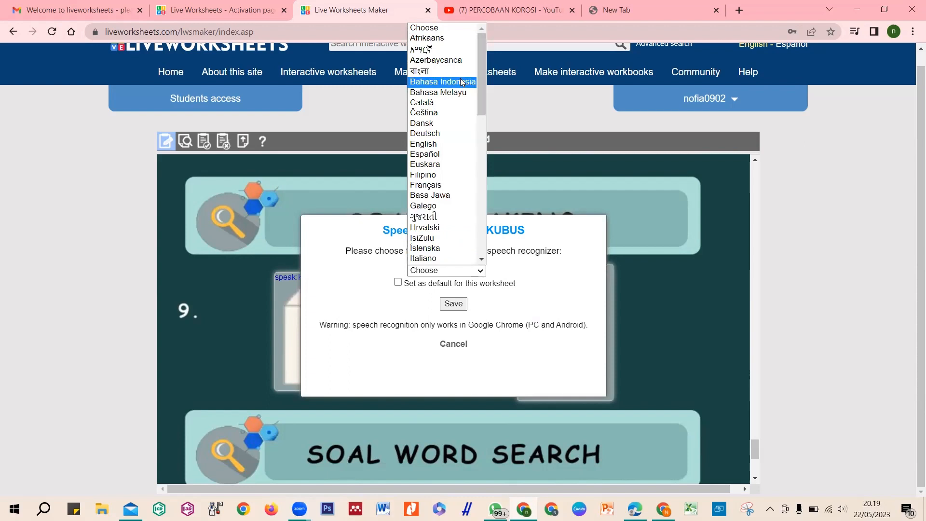
Set the KUBUS speech answer's recognition language to Bahasa Indonesia and save it.
click(462, 82)
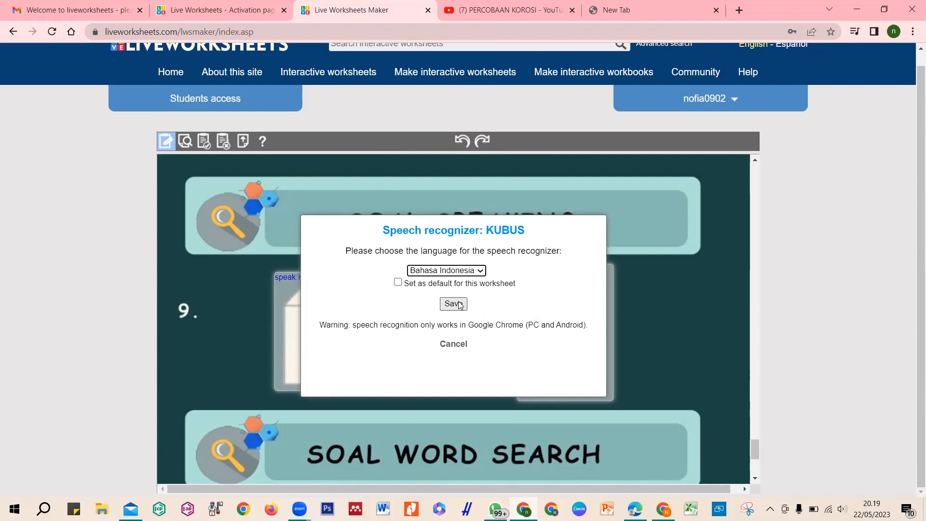
click(459, 304)
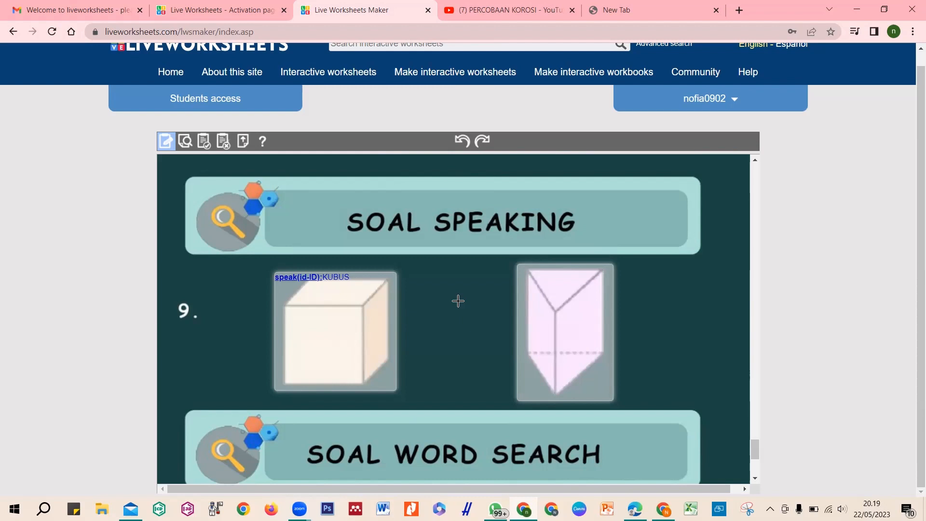
Give the prism image a SPEAK:PRISMA answer using Bahasa Indonesia speech recognition.
click(535, 277)
text(s)
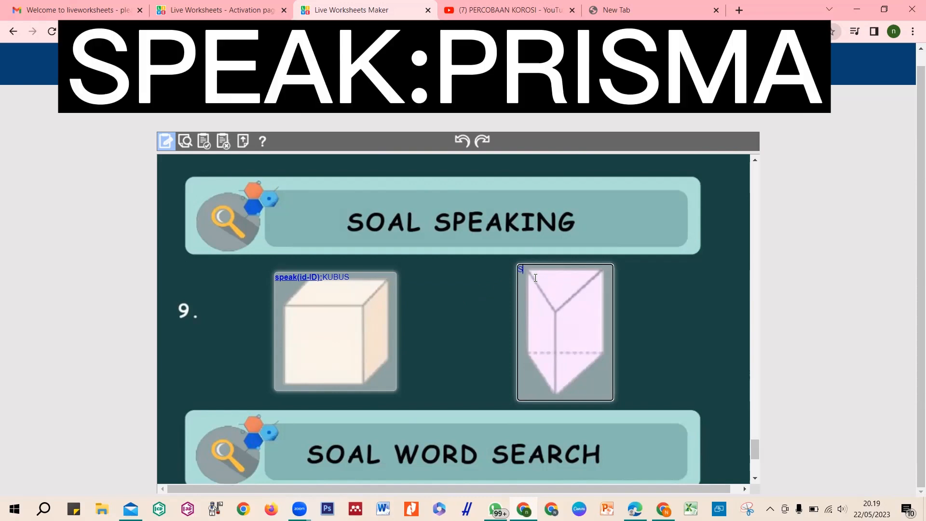
text(PEAK)
text(:PRISMA)
click(578, 263)
click(476, 269)
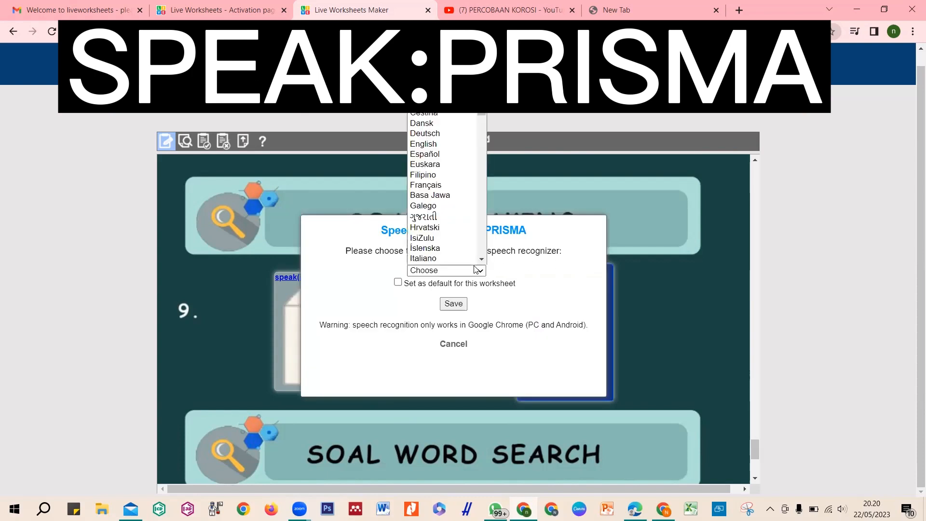
click(424, 118)
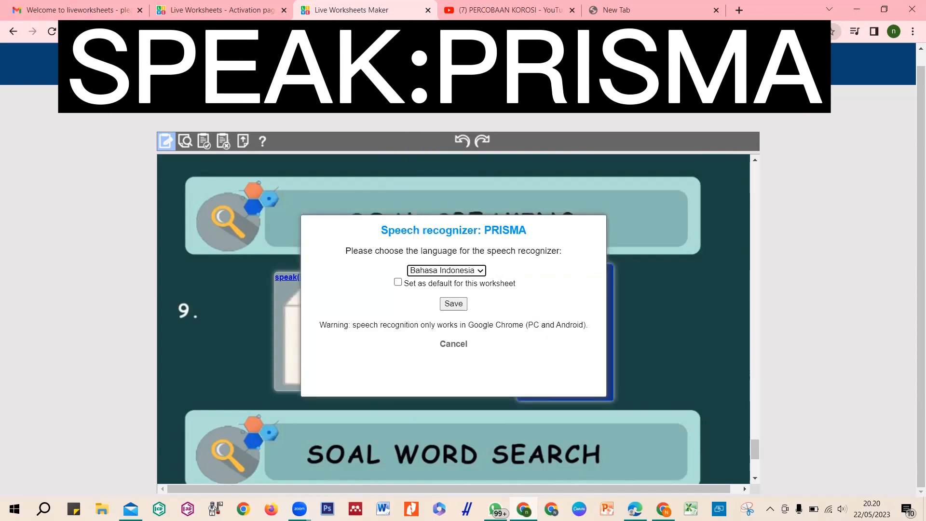
click(444, 301)
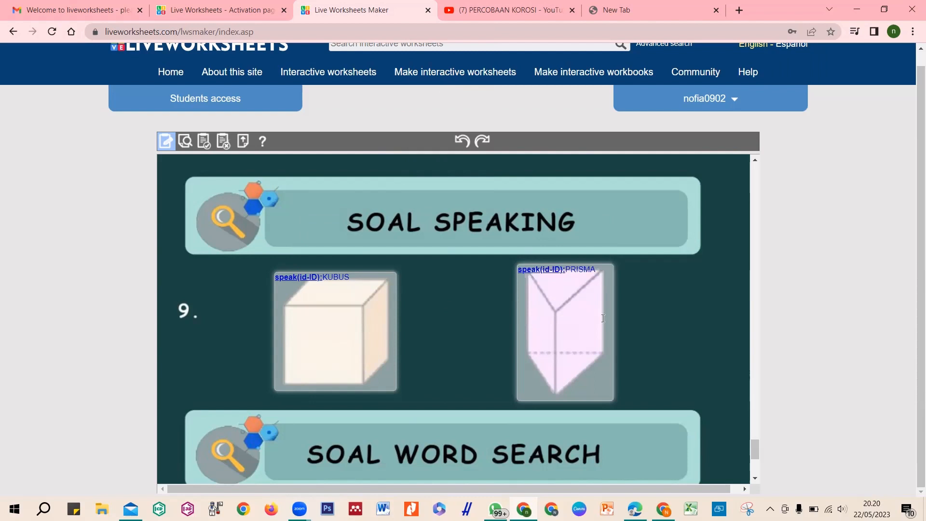
Draw a box over question 10's whole letter grid and enter WORDSEARCH: in it.
drag(756, 440, 755, 460)
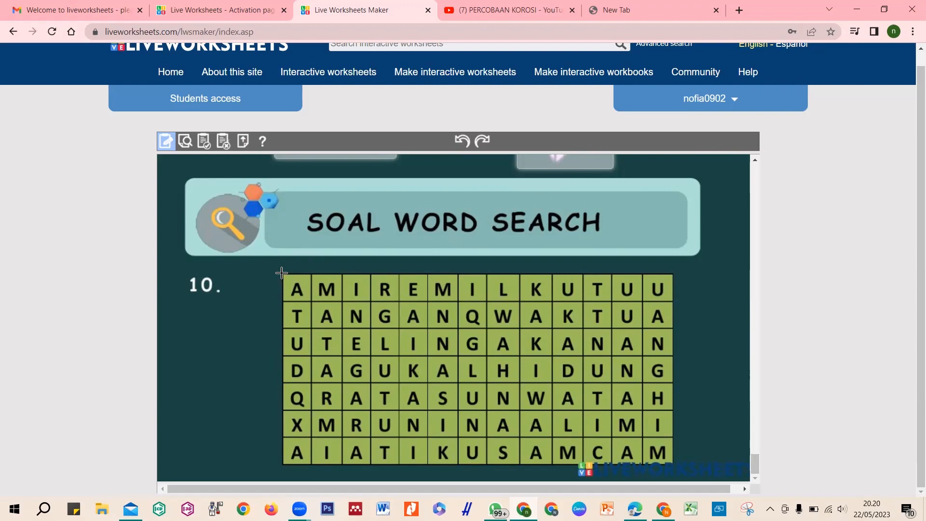
drag(281, 273, 675, 463)
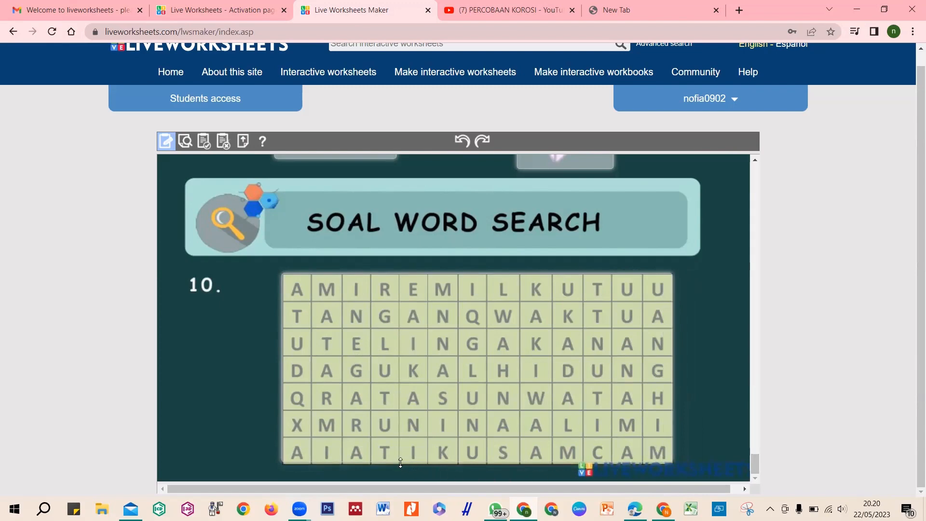
drag(401, 463, 401, 465)
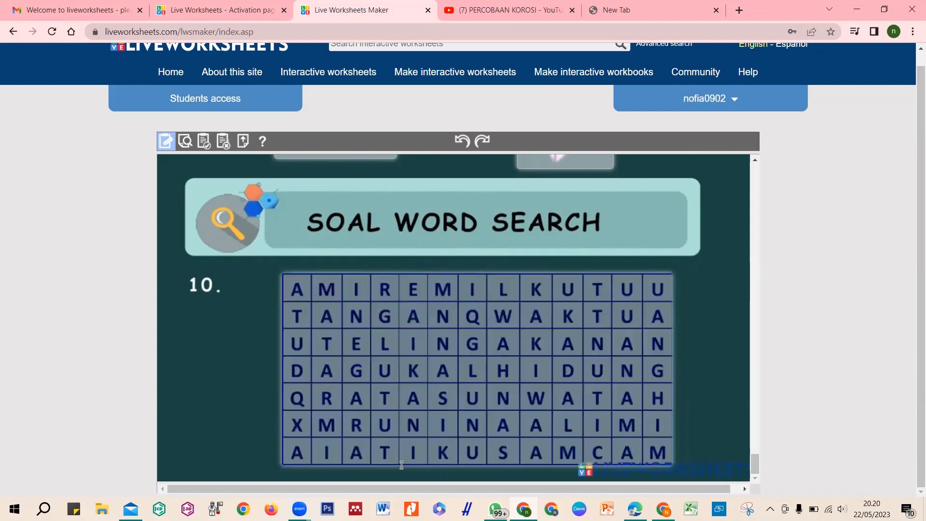
click(295, 294)
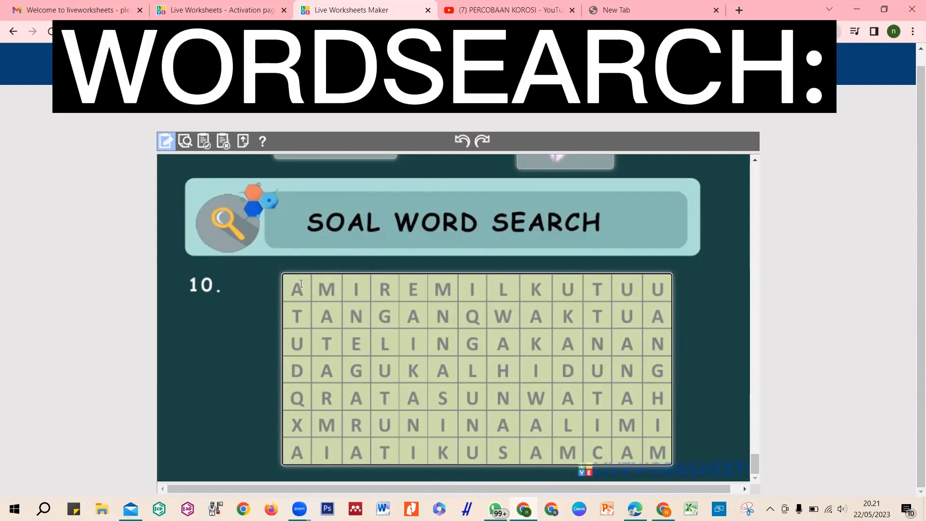
text(WORDSEARCH:)
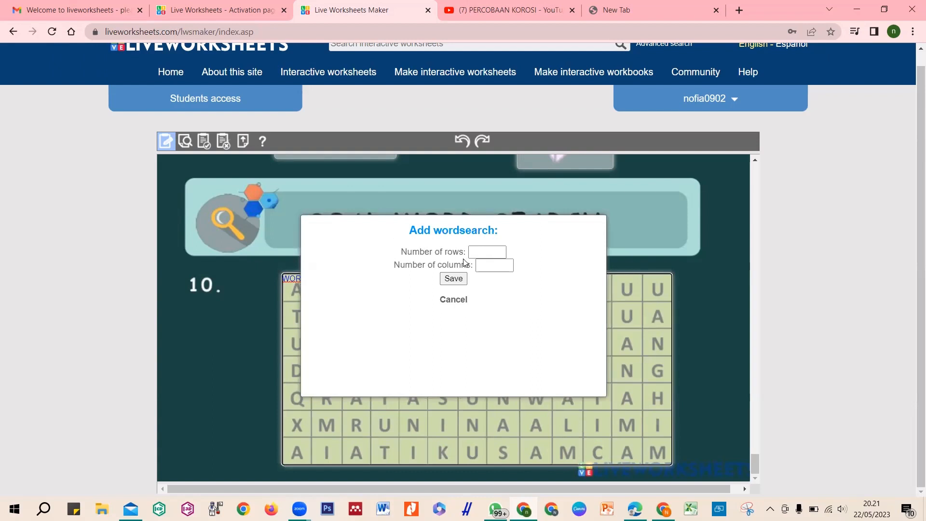
Size the word search at 7 rows and 13 columns and save.
click(498, 251)
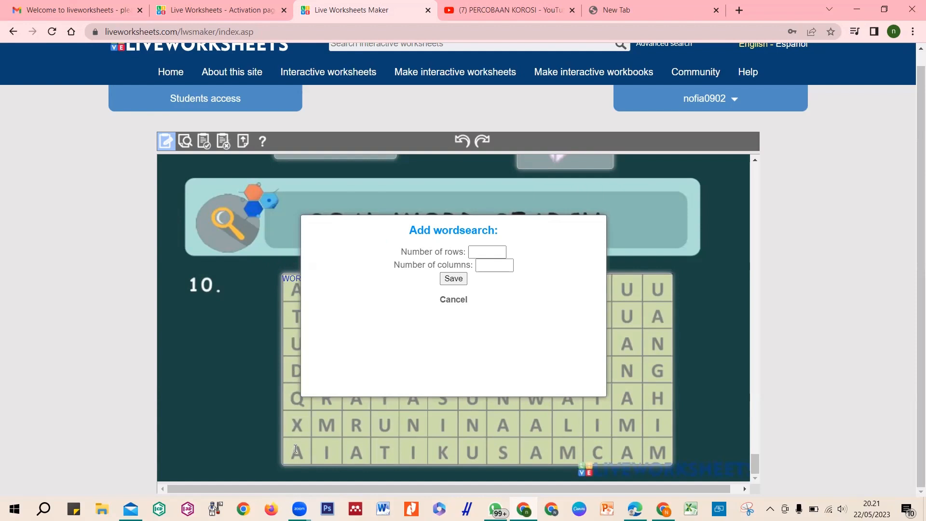
click(476, 249)
text(7)
click(497, 265)
text(13)
click(457, 279)
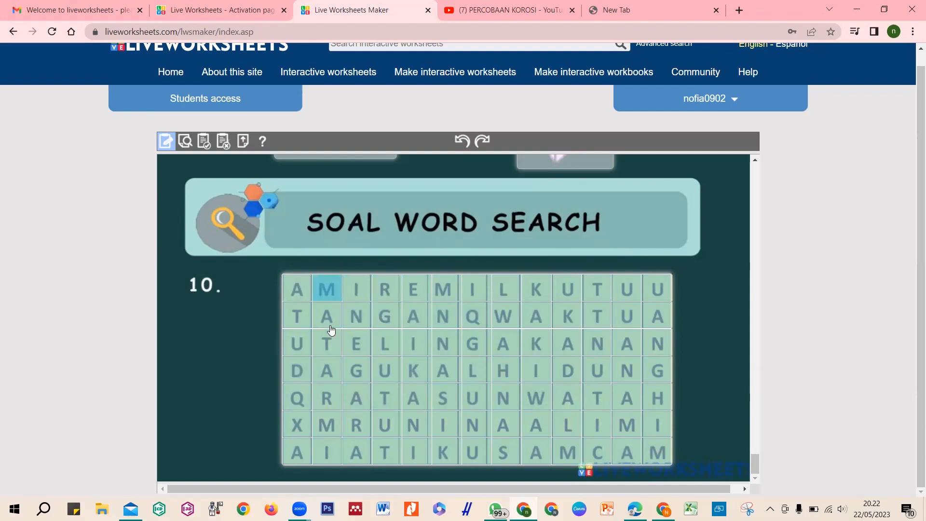
Mark MATA, TANGAN and TELINGA as answers in the word-search grid.
click(321, 292)
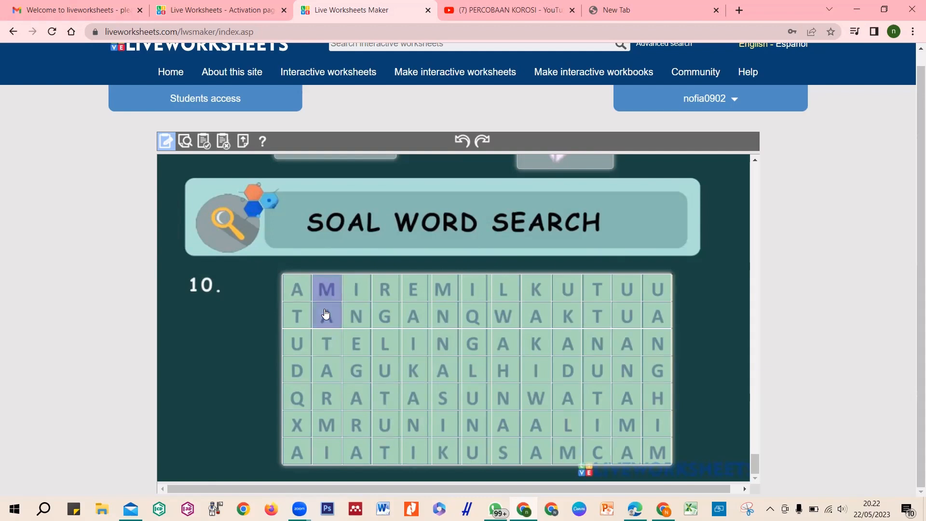
click(328, 343)
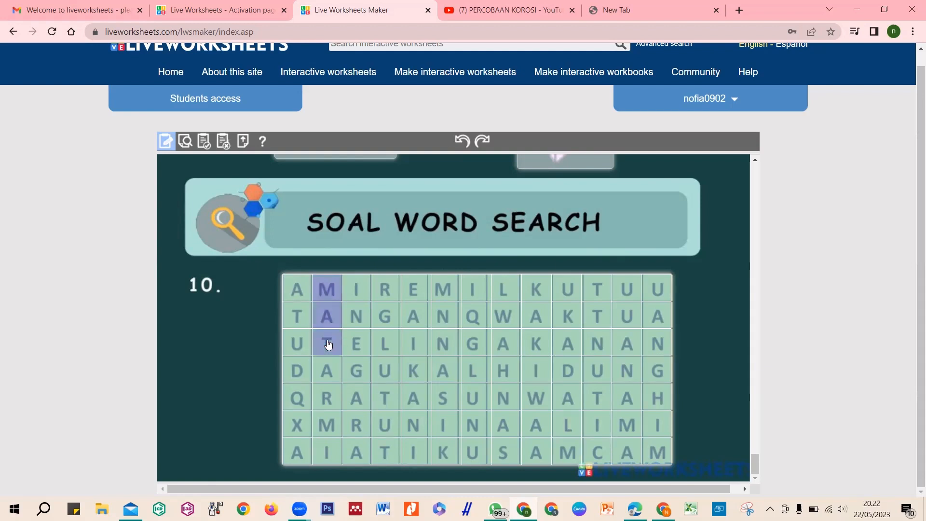
click(329, 376)
click(297, 315)
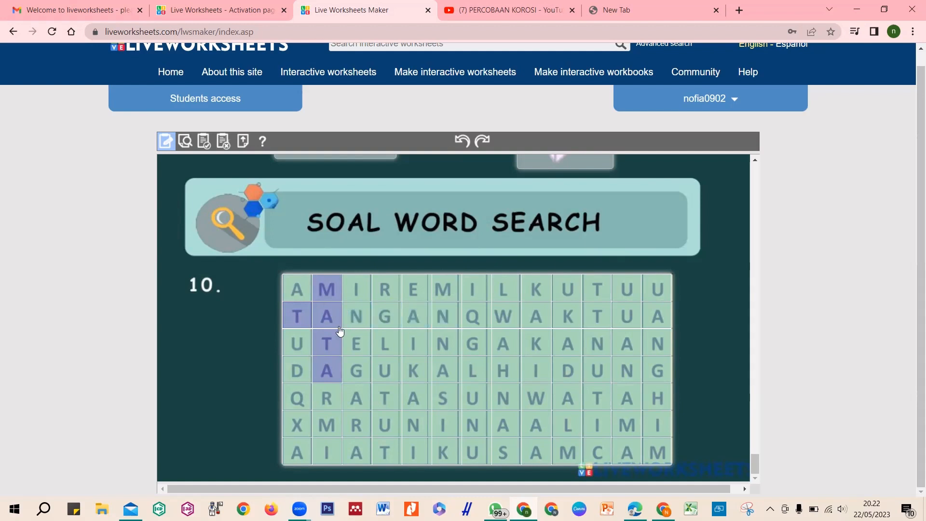
drag(363, 316, 439, 316)
mouse_move(358, 345)
mouse_down()
mouse_move(499, 348)
mouse_move(506, 378)
mouse_move(653, 370)
mouse_up()
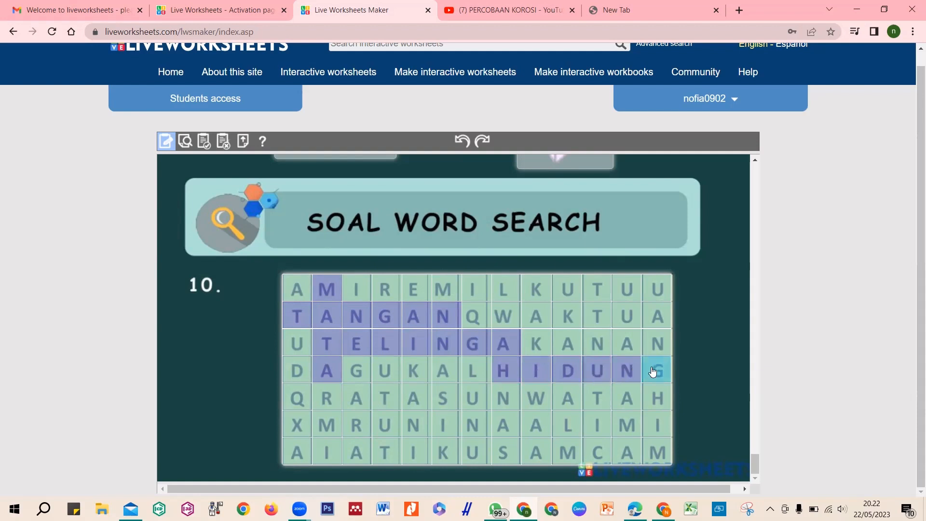
Mark DAGU, KAKI and LUTUT in the grid, then return to the worksheet top.
click(297, 370)
click(355, 379)
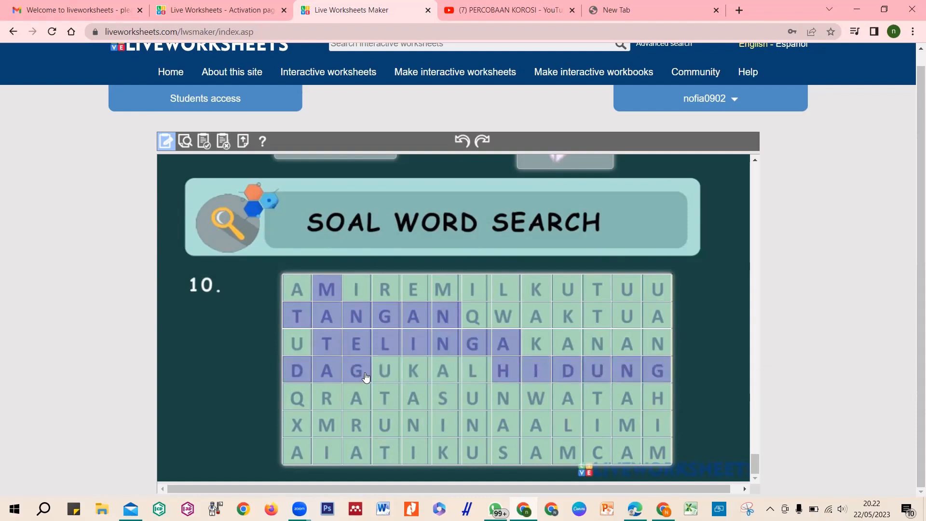
click(381, 374)
click(535, 289)
click(539, 345)
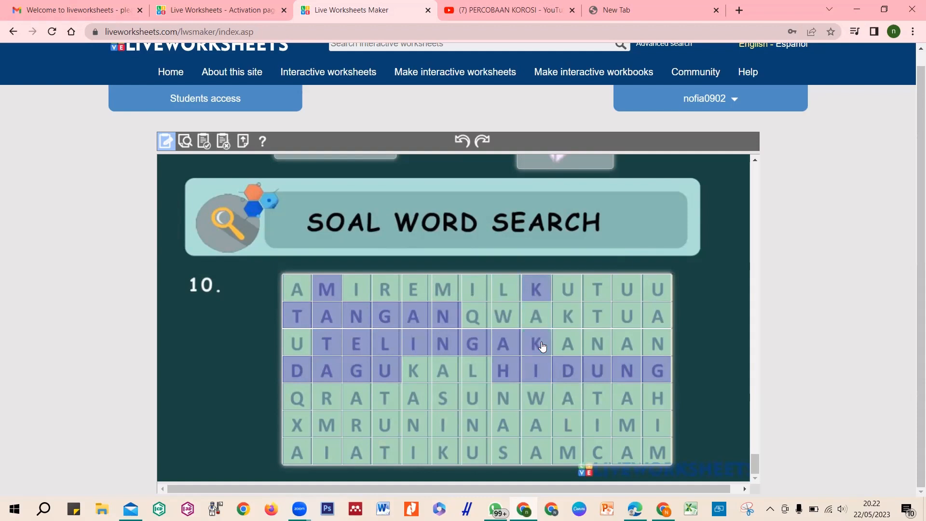
click(545, 308)
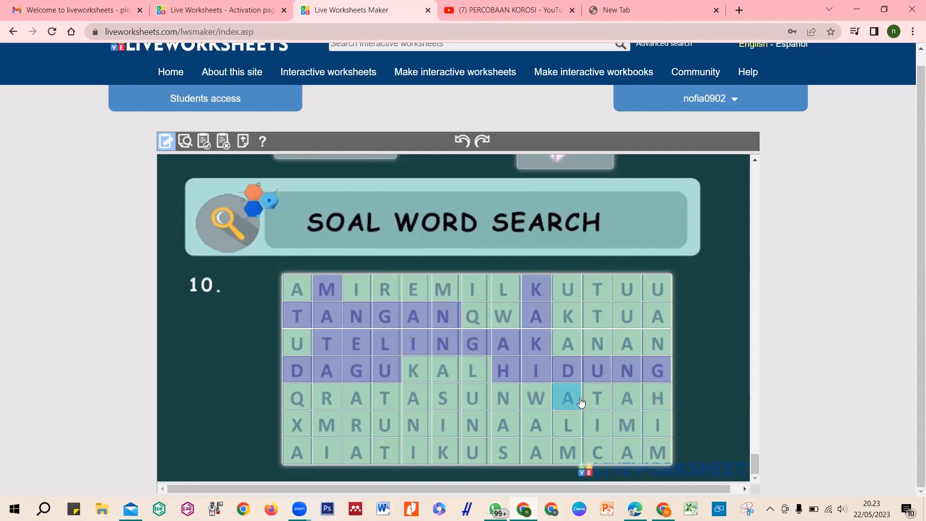
click(395, 398)
click(383, 427)
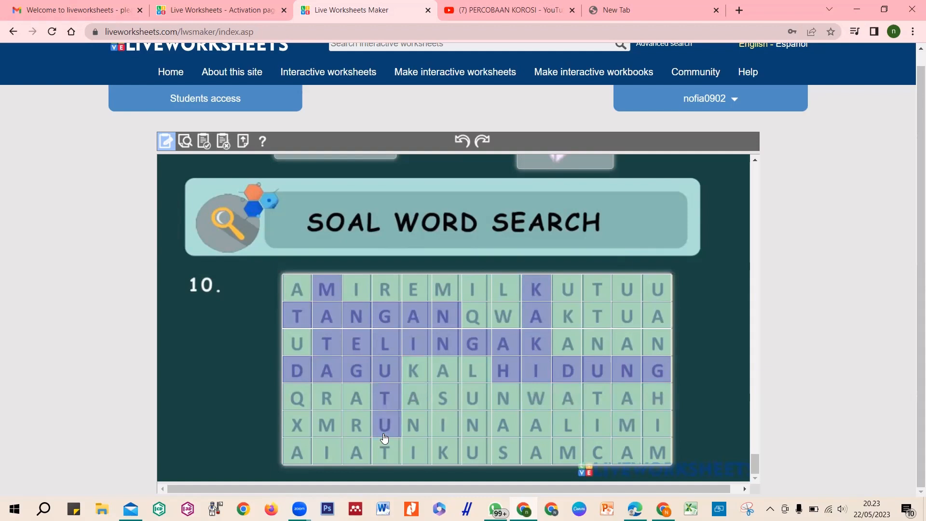
click(385, 443)
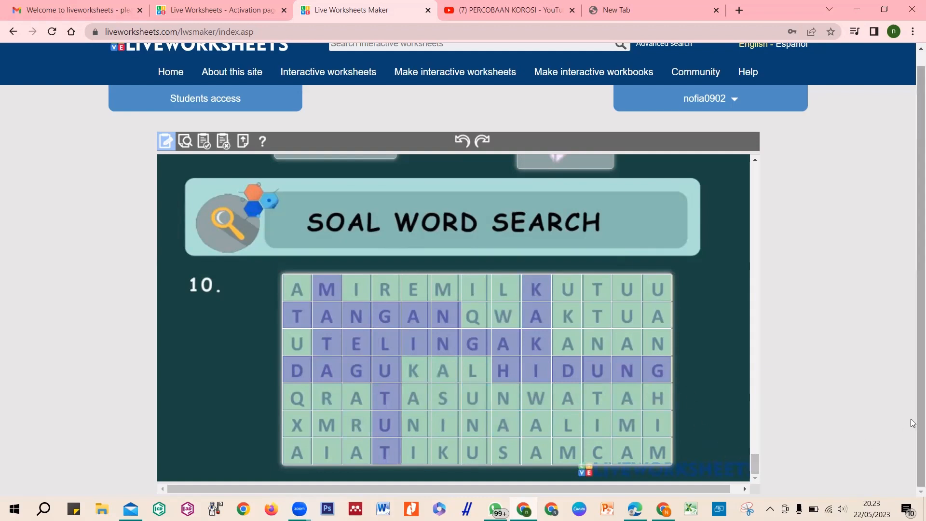
drag(757, 458, 753, 122)
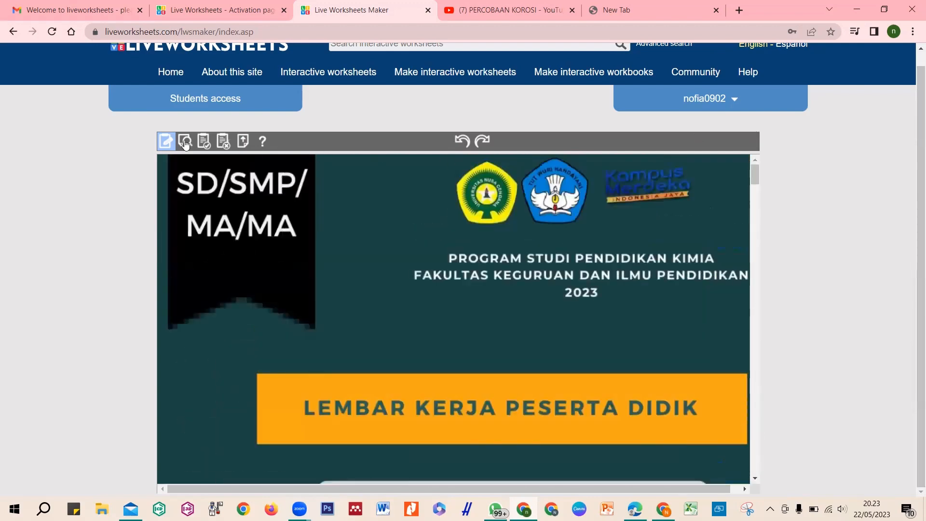
Preview the finished worksheet and select the lwsmaker/index.asp page address for copying.
click(185, 142)
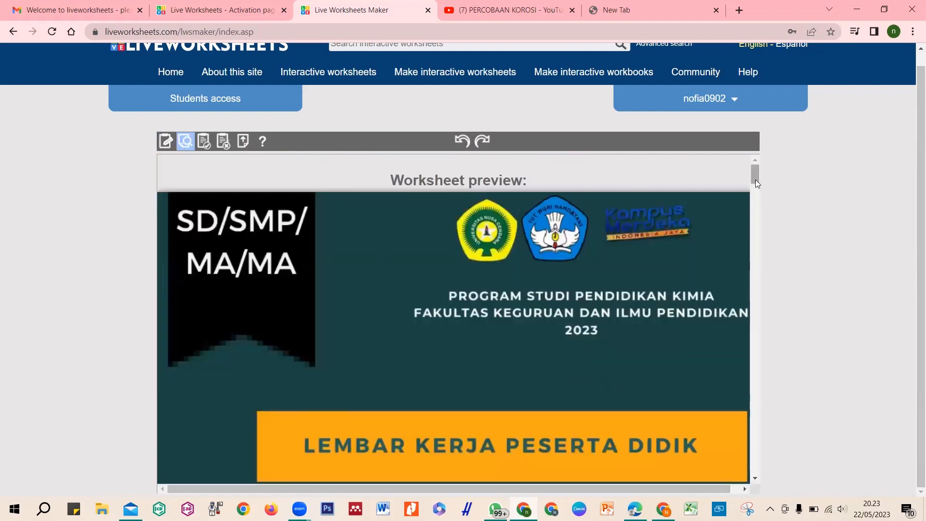
drag(755, 180, 717, 189)
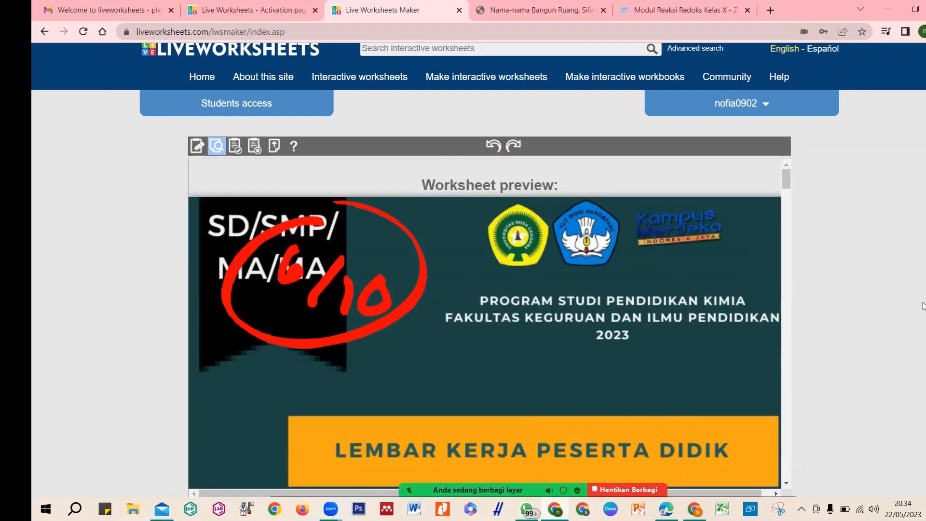
click(632, 35)
key(ctrl+c)
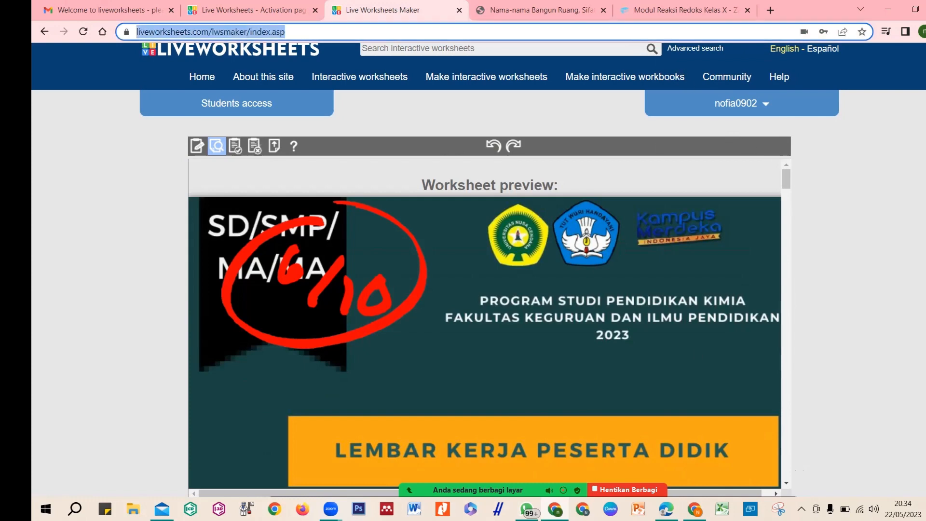
click(517, 474)
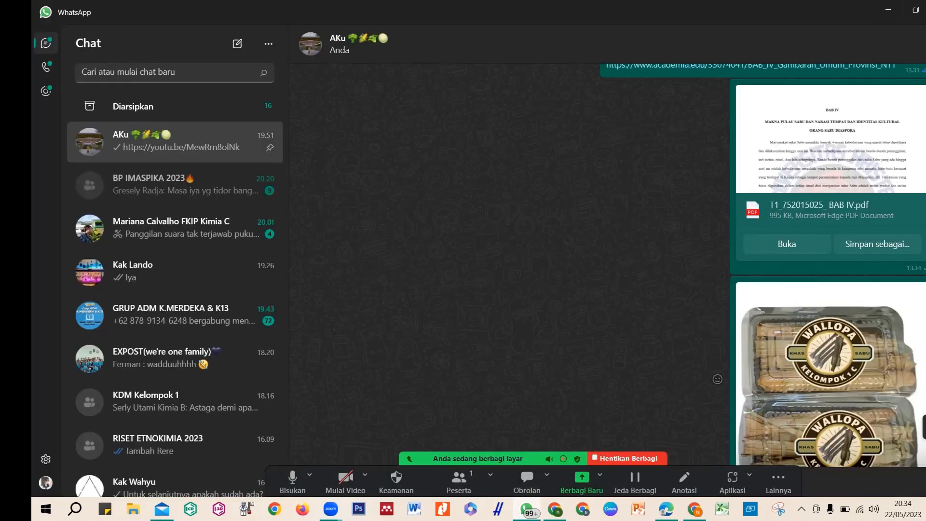
Send the worksheet maker link as a WhatsApp message, then minimize WhatsApp.
key(ctrl+v)
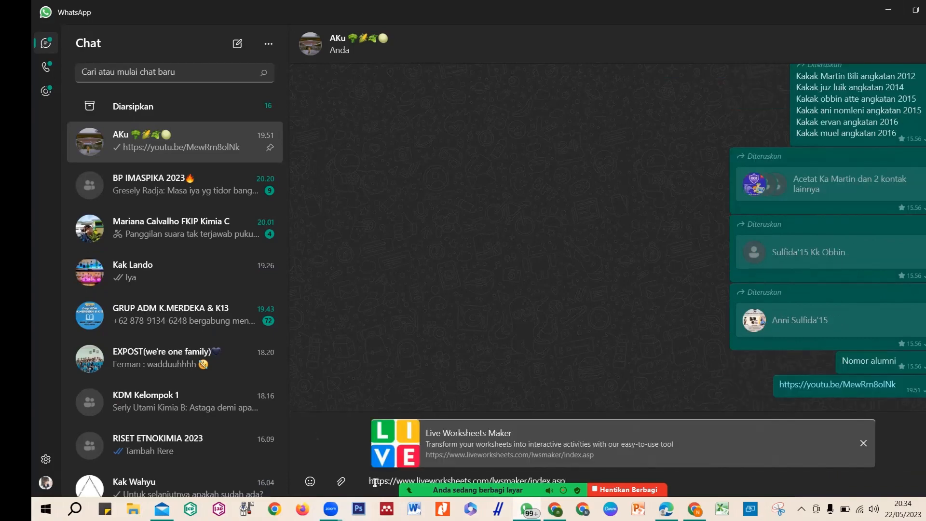
key(Return)
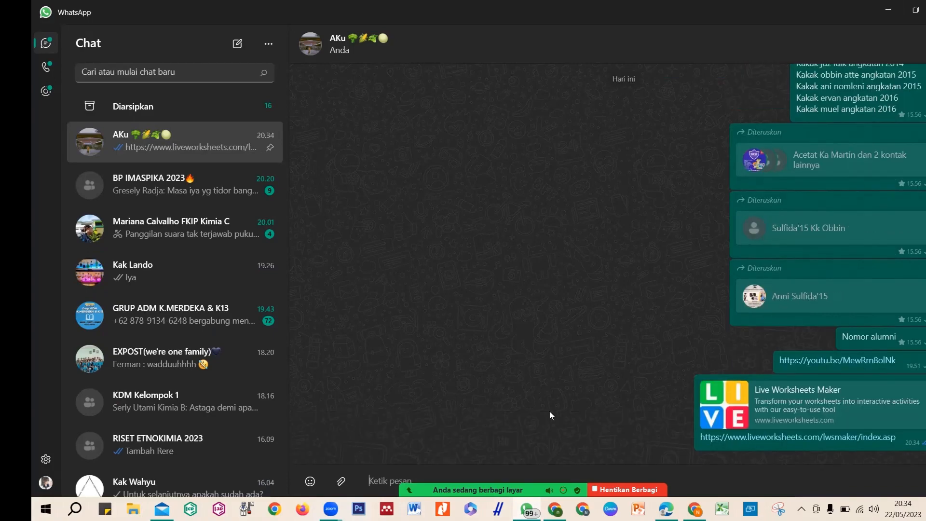
click(887, 9)
drag(911, 202, 911, 168)
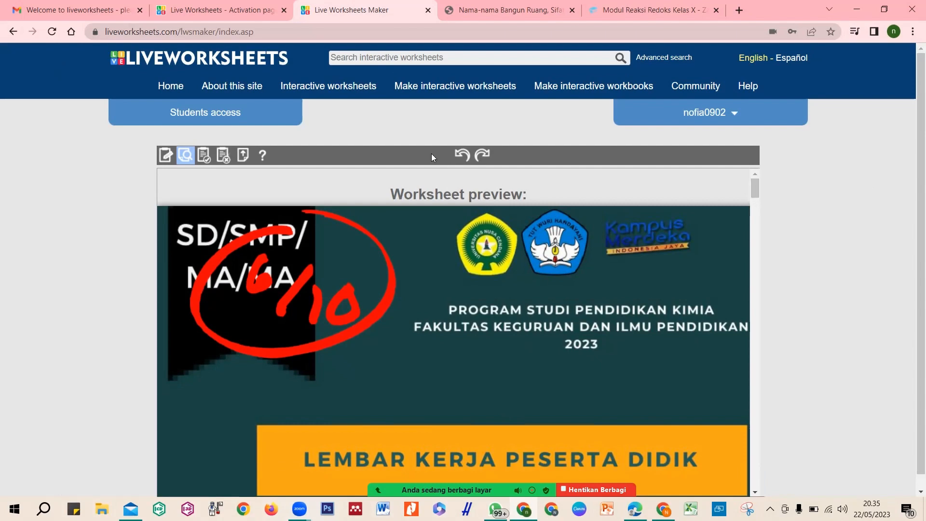
Save the worksheet as shared and give it the title PELATIHAN.
click(204, 155)
click(203, 158)
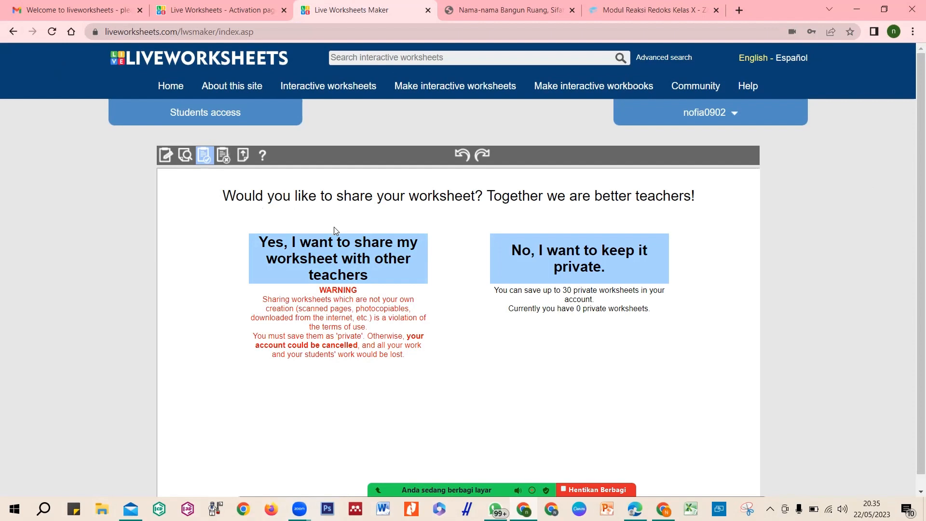
click(295, 265)
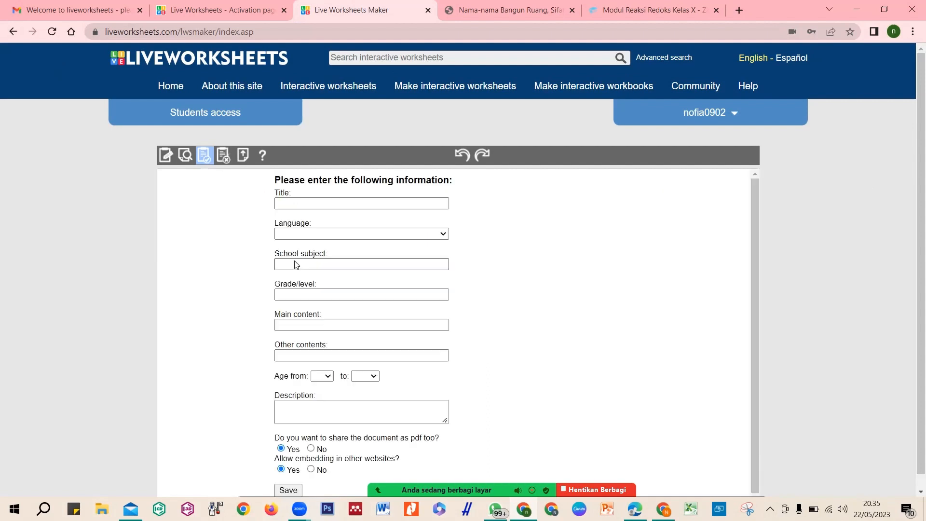
click(369, 205)
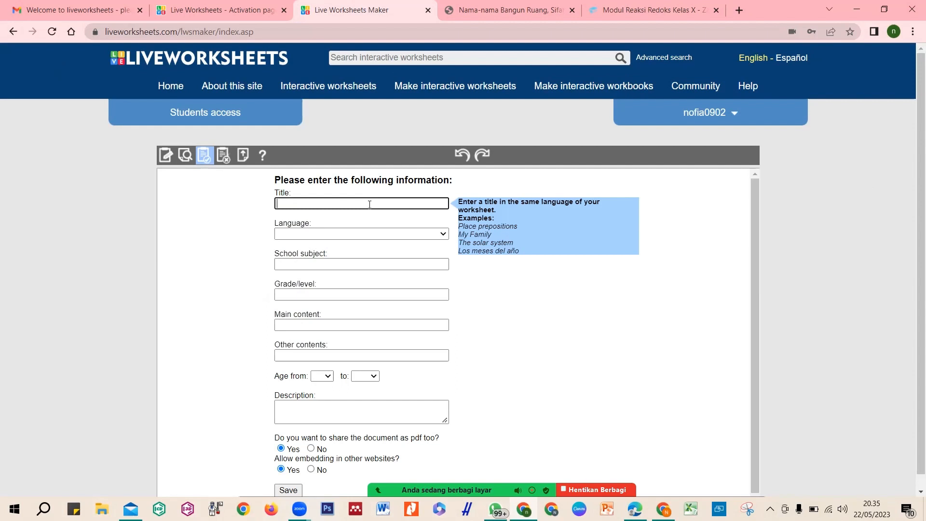
text(p)
text(PELATINA)
key(BackSpace)
key(BackSpace)
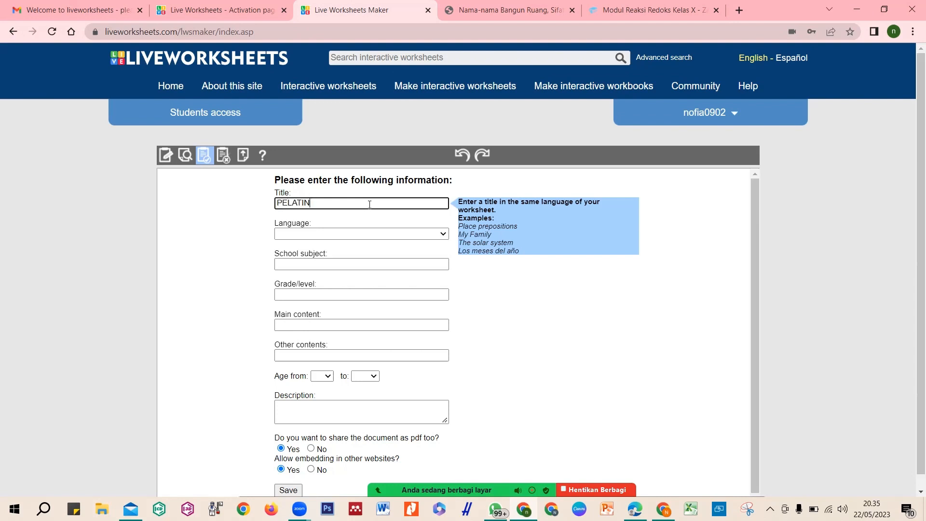
text(HAN)
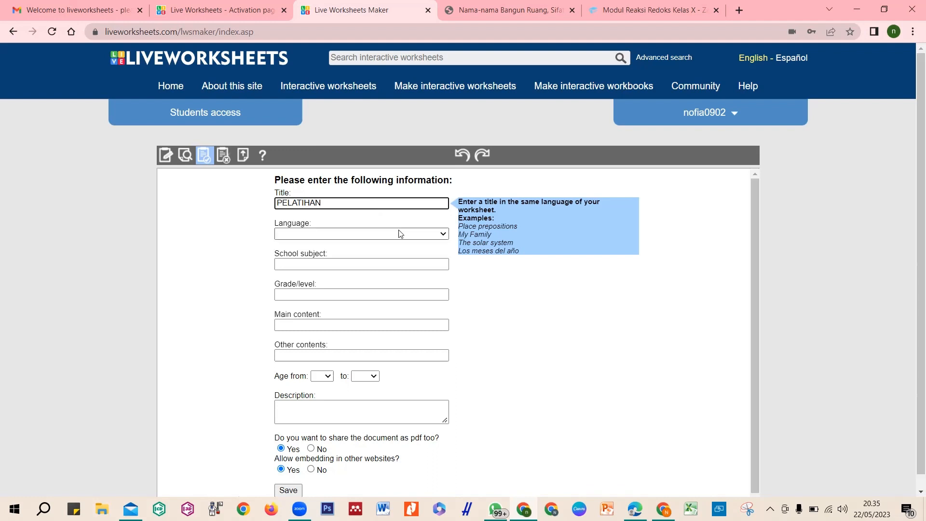
Fill in Indonesian, KIMIA, KELAS X, main content MODEL ATOM, and other contents MODEL ATOM MENURUT PARA AHLI.
click(399, 233)
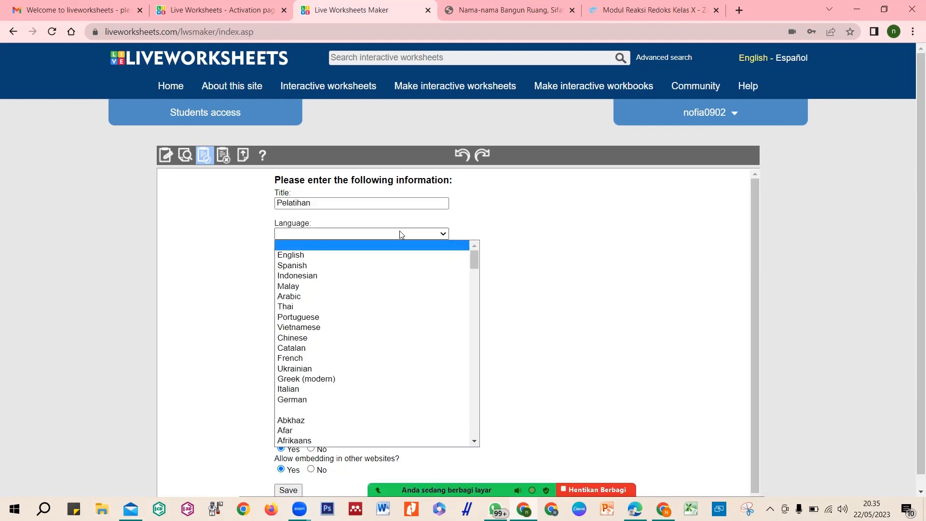
click(400, 276)
click(369, 260)
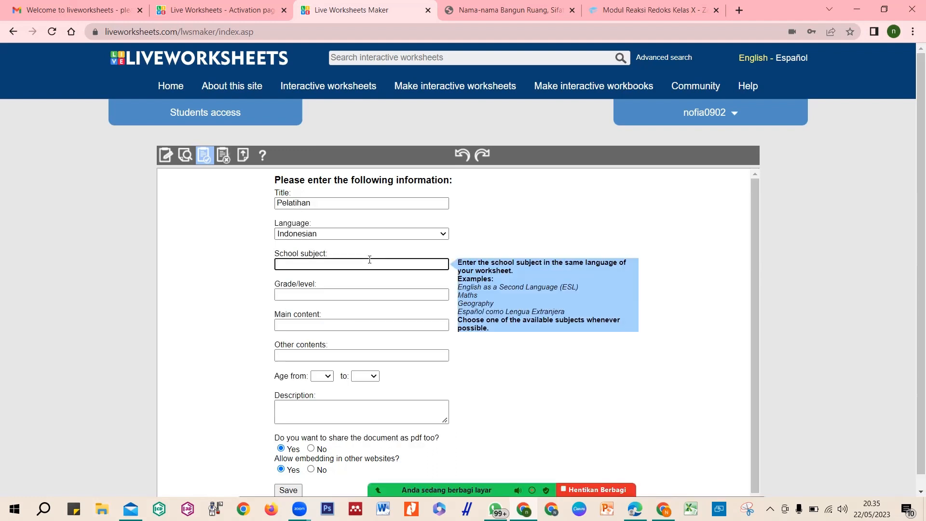
text(KIMI)
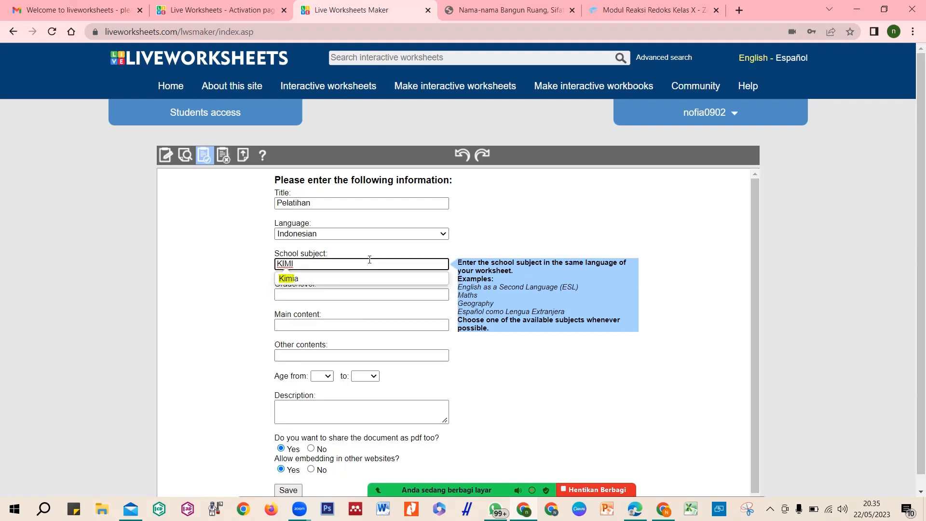
text(A)
click(377, 298)
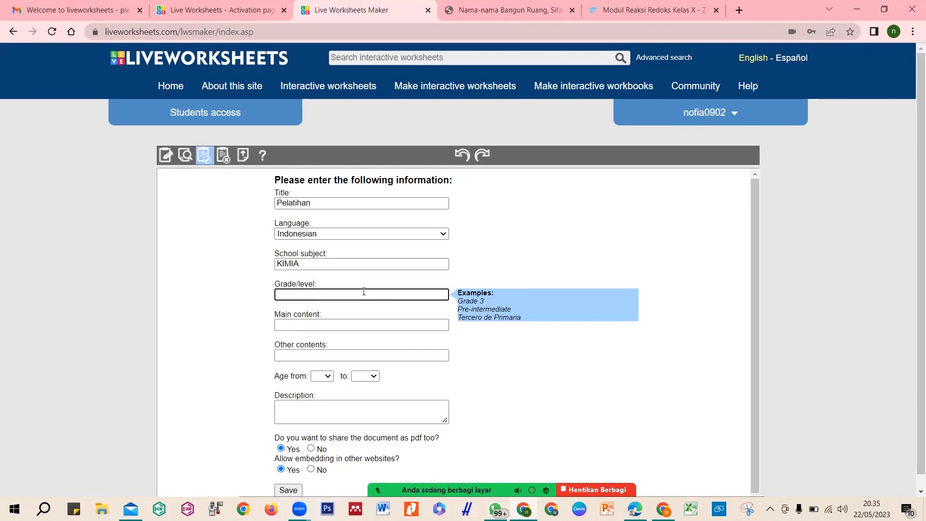
text(KELAS X)
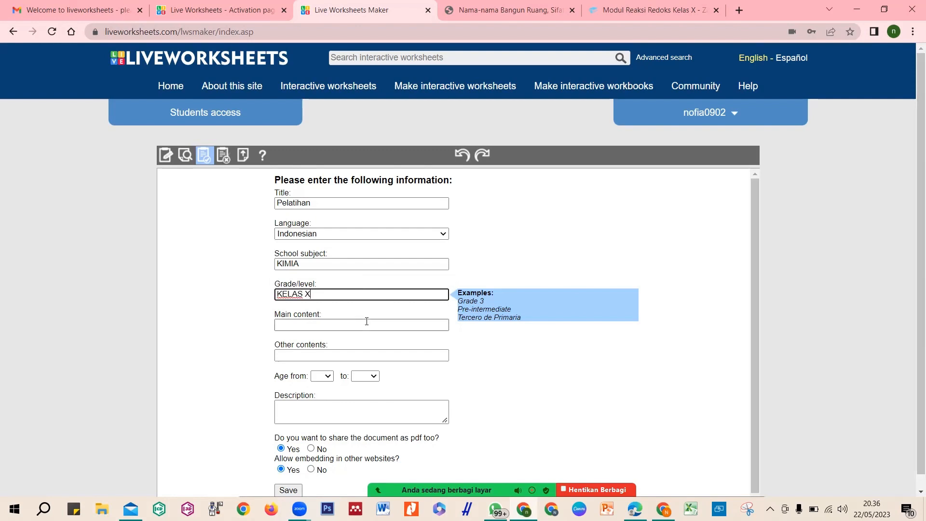
click(367, 322)
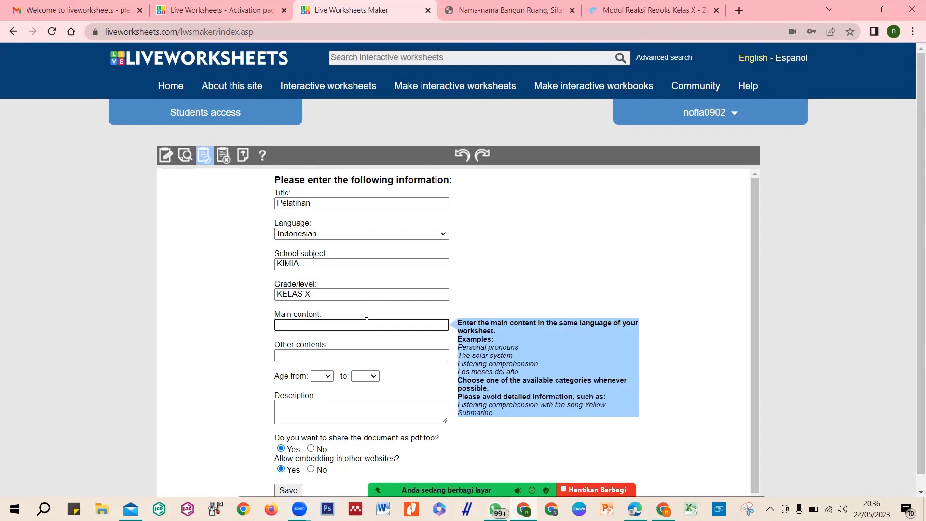
text(MODEL ATOM)
click(369, 356)
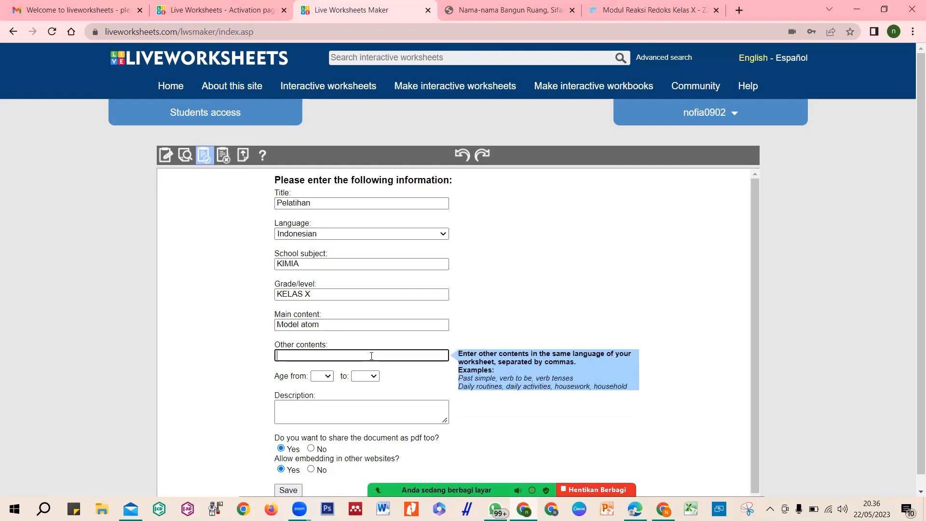
text(MODEL ATOM MENURU)
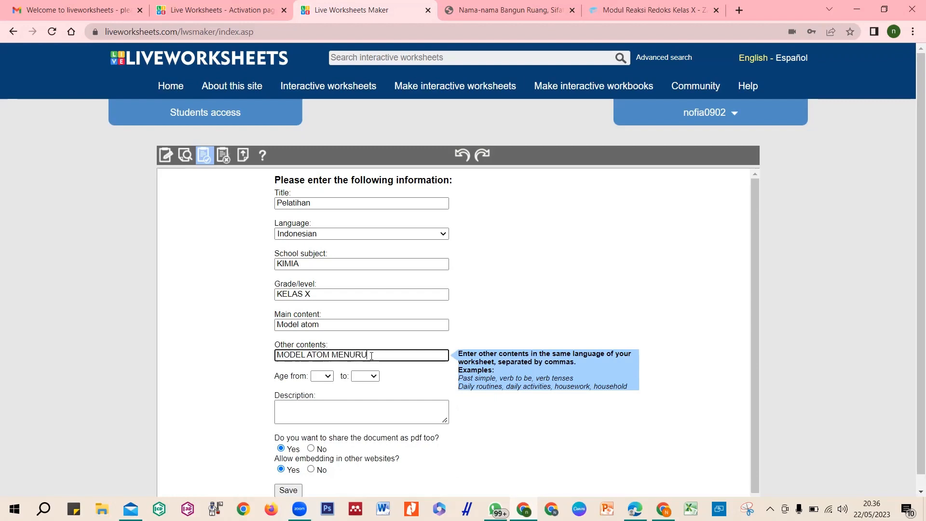
text(T PARA AHLI)
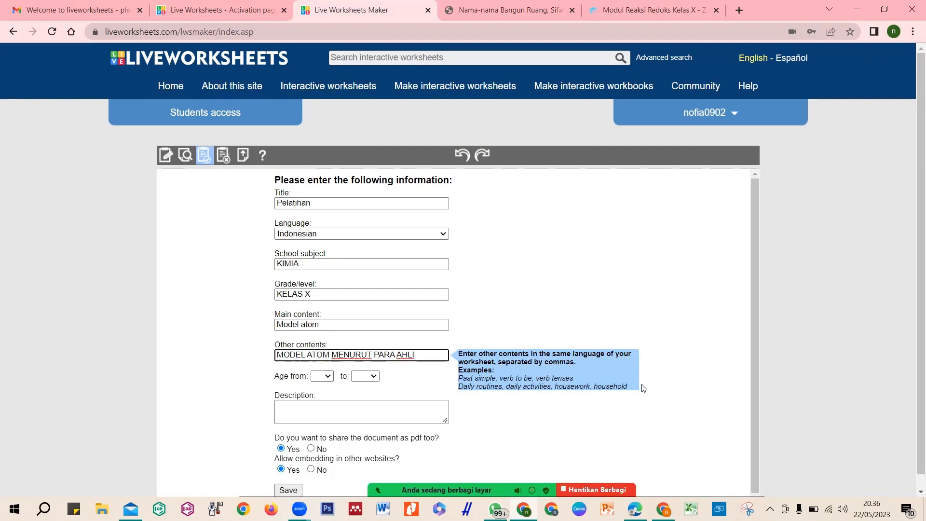
Set the worksheet's age range to 10–10.
click(326, 376)
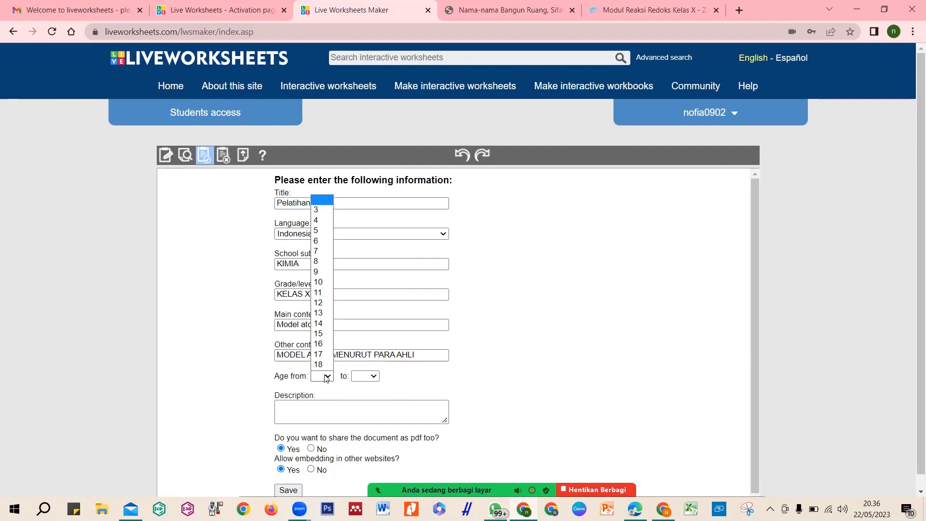
click(320, 282)
click(365, 376)
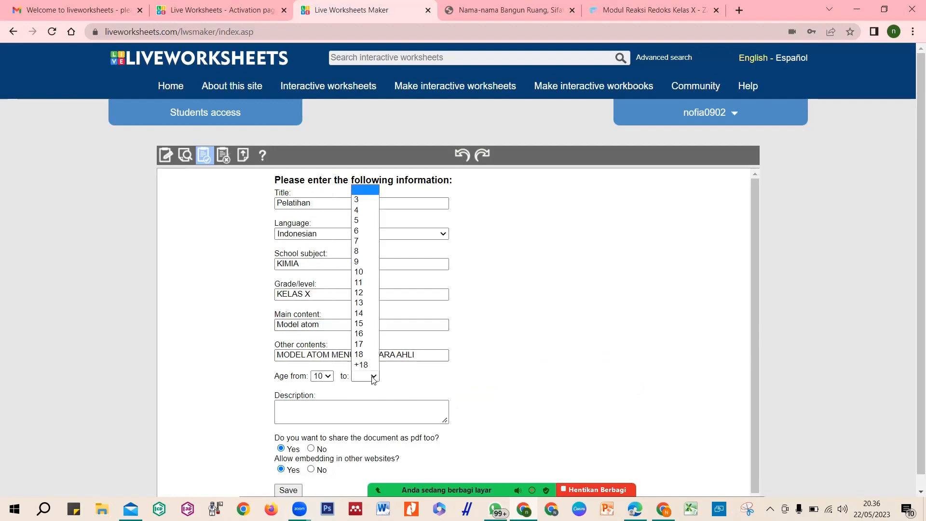
click(357, 273)
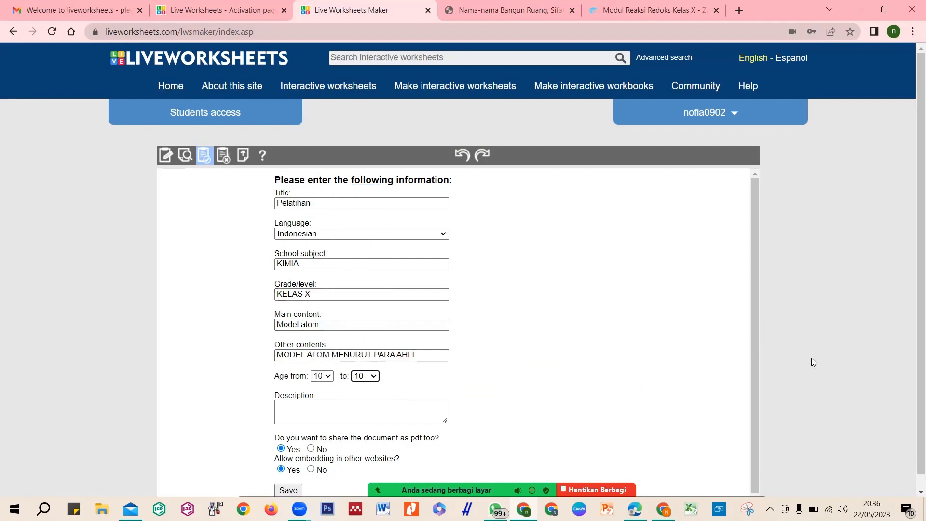
Enter the description MATERI INI UNTUK PESERTA DIDIK KELAS X and save the details.
drag(753, 356, 757, 428)
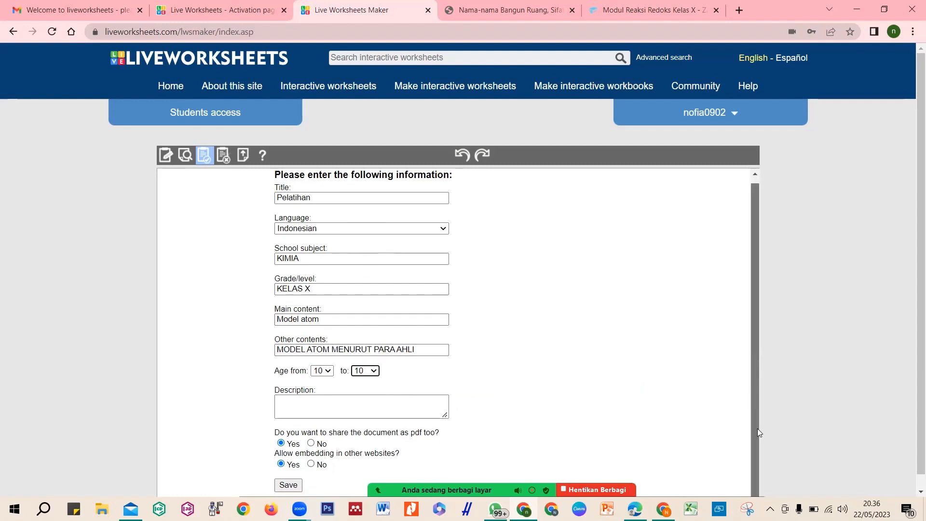
scroll(914, 405, down, 1)
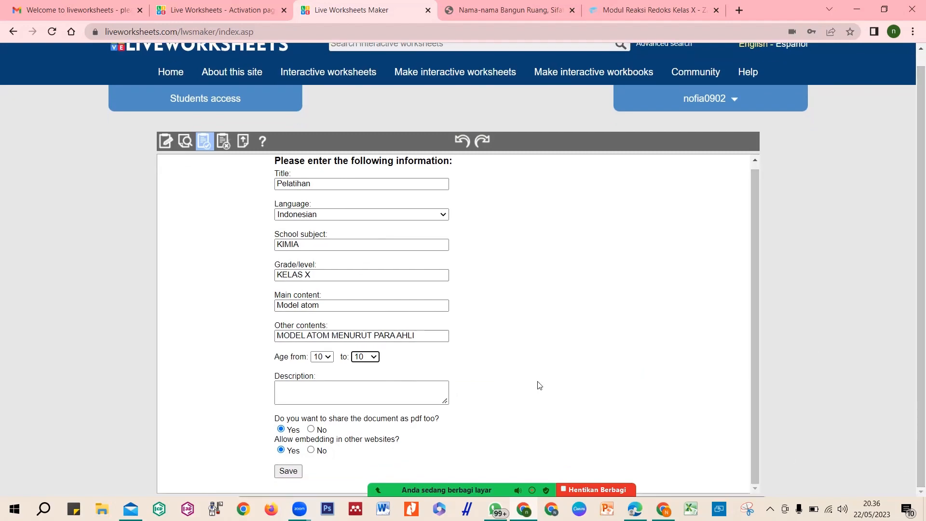
click(330, 401)
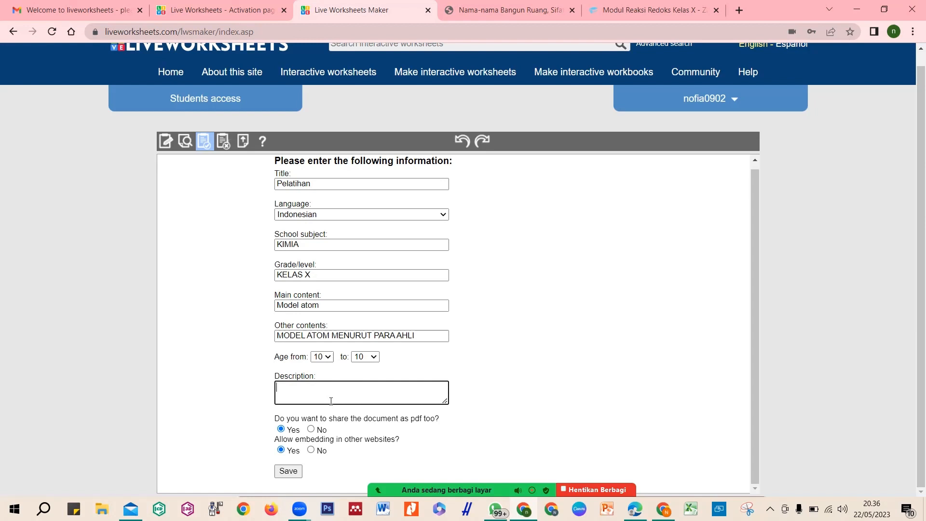
text(MATERI INI UNTUK )
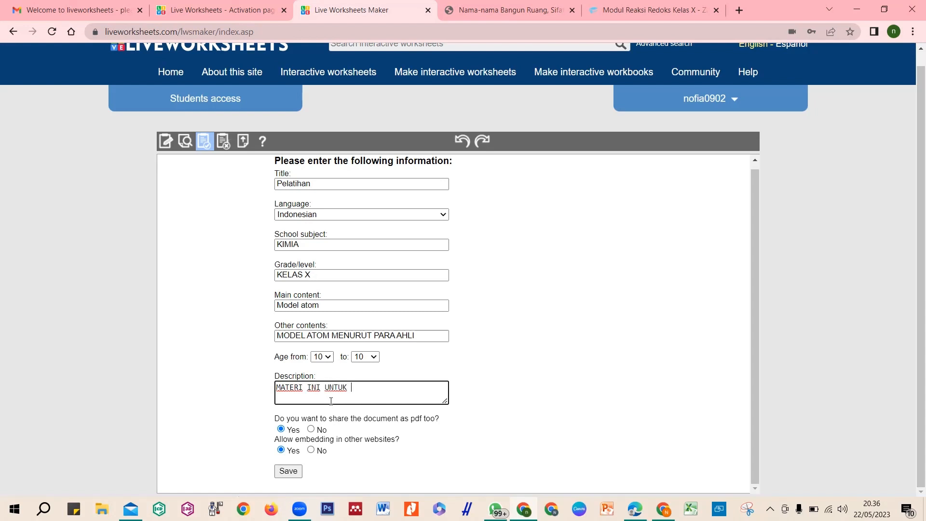
text(PESERTA DIDIK)
text(AS X)
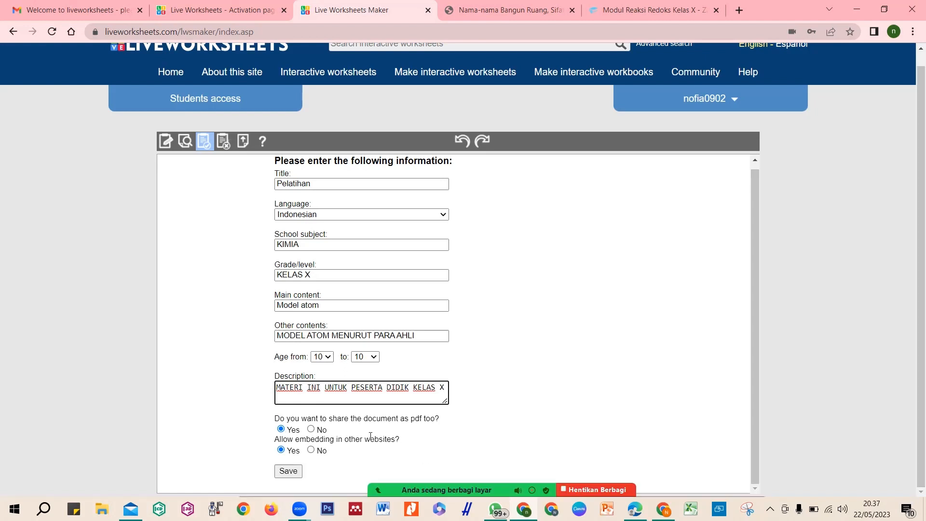
click(291, 471)
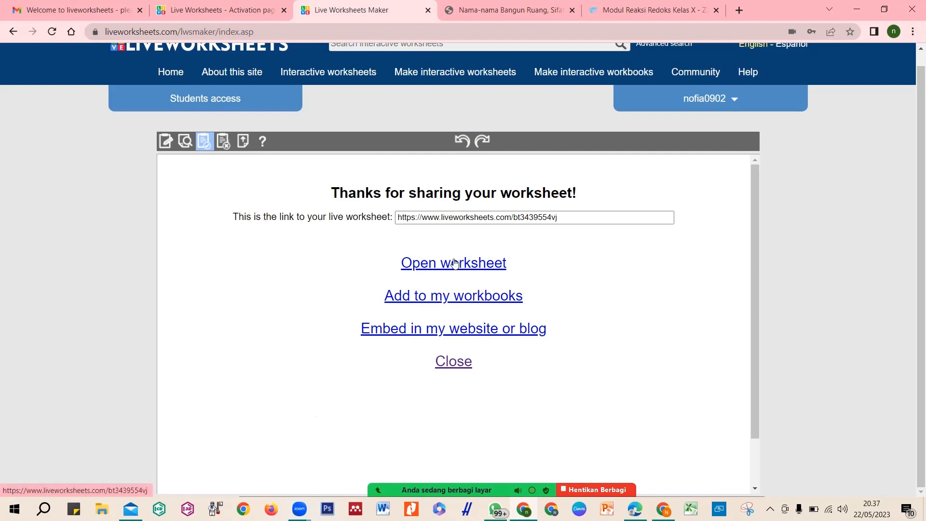
Open the published worksheet's public page at liveworksheets.com/bt3439554vj.
click(454, 274)
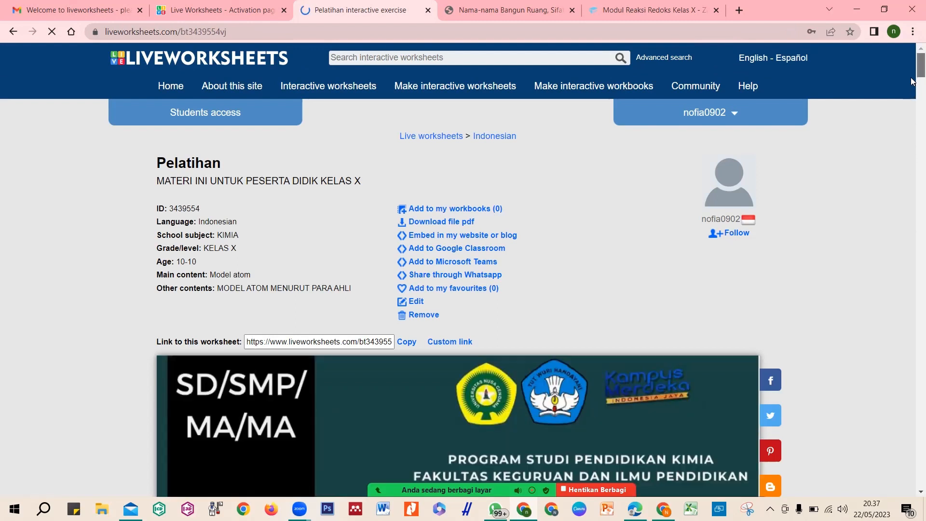
Scroll through the published Pelatihan worksheet page (ID 3439554), then select its URL.
scroll(349, 148, down, 1)
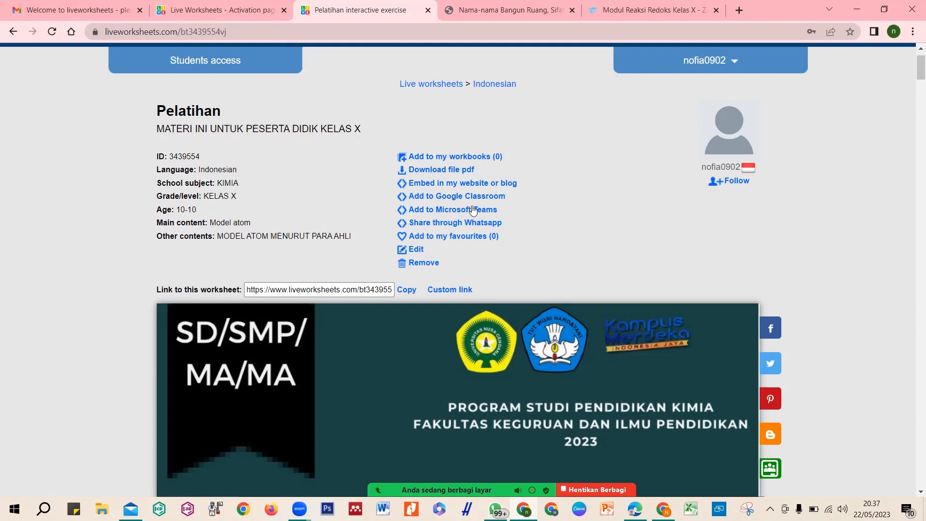
drag(913, 83, 825, 105)
scroll(913, 92, down, 7)
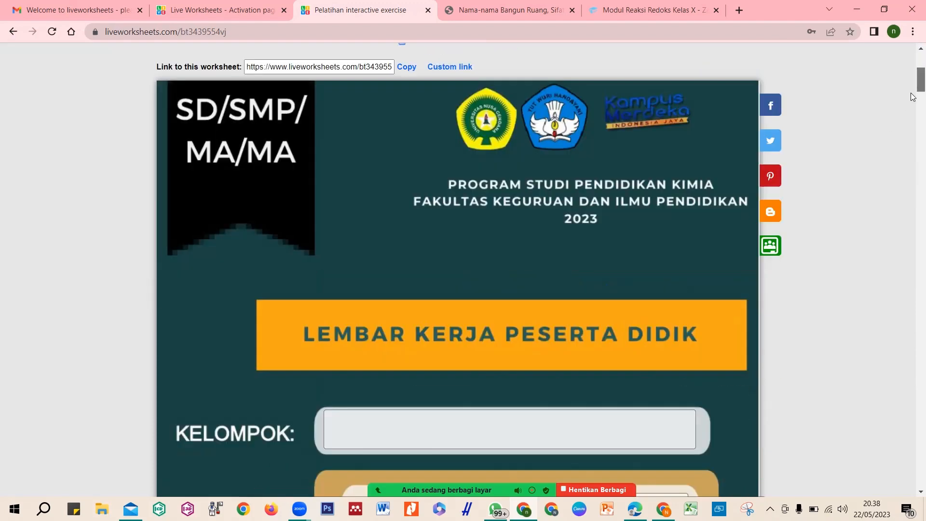
scroll(913, 100, up, 8)
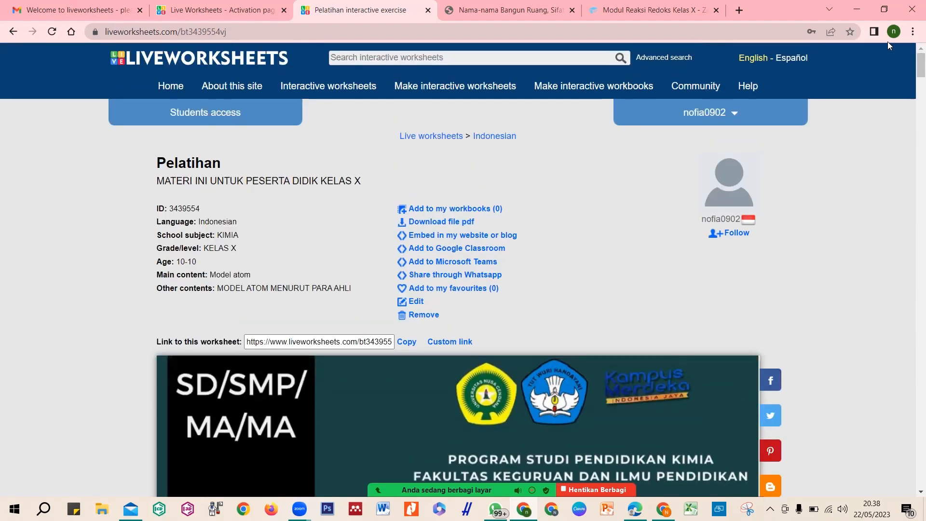
click(580, 33)
key(ctrl+c)
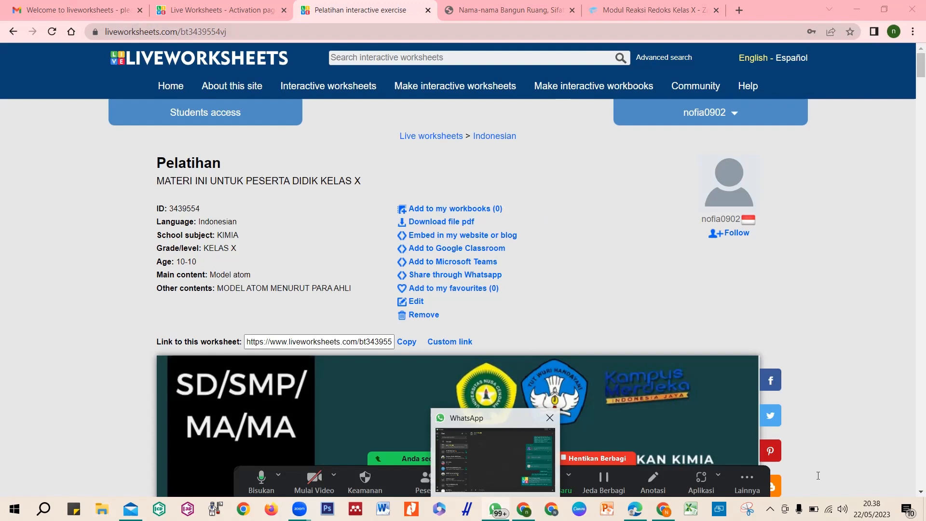
key(alt+Tab)
key(ctrl+v)
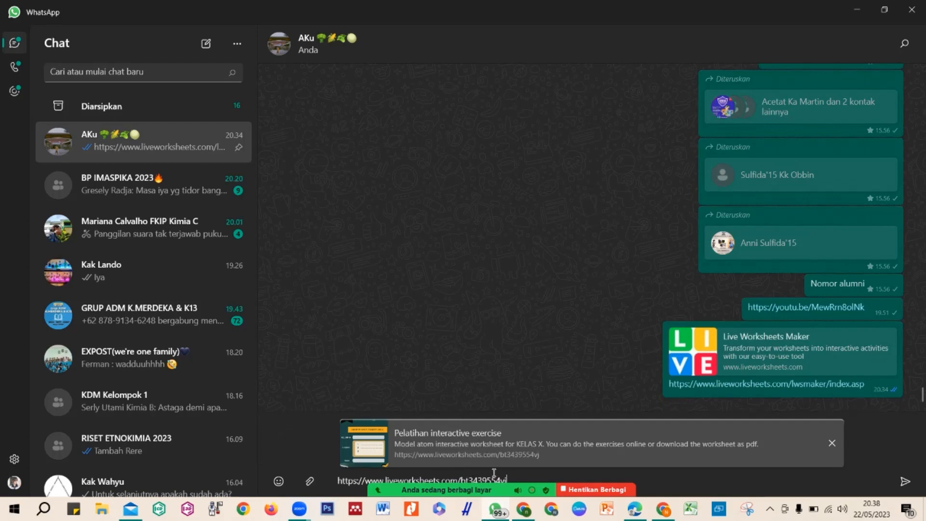
key(ctrl+a)
key(BackSpace)
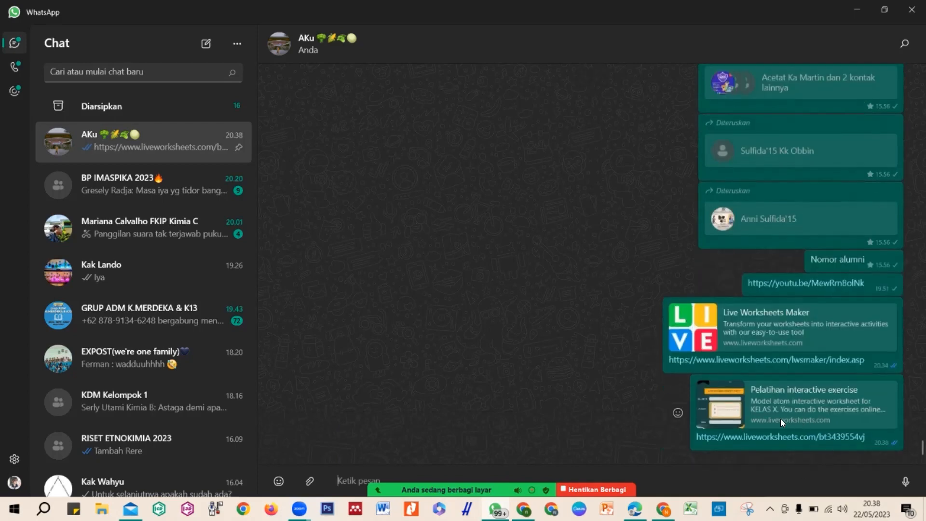
Open the shared link in Edge, scroll the worksheet, and play then pause the PERCOBAAN KOROSI video.
click(777, 443)
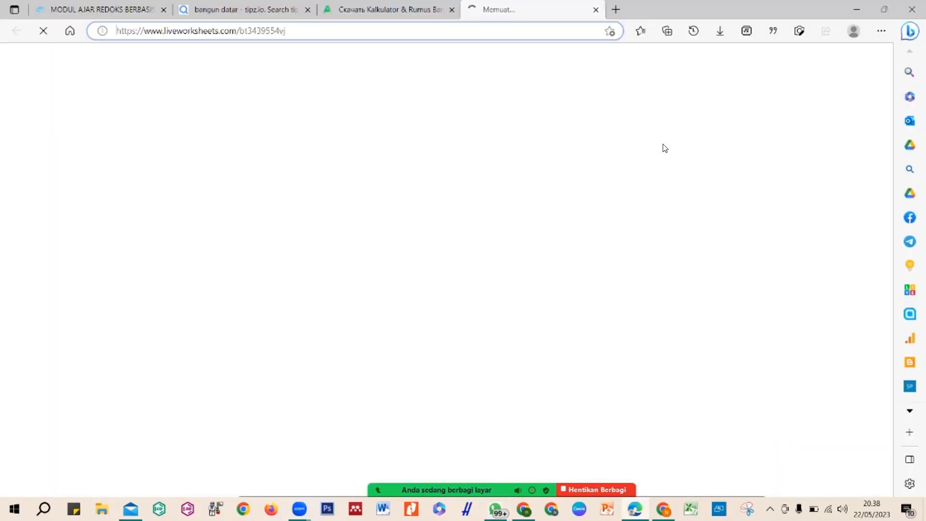
click(506, 8)
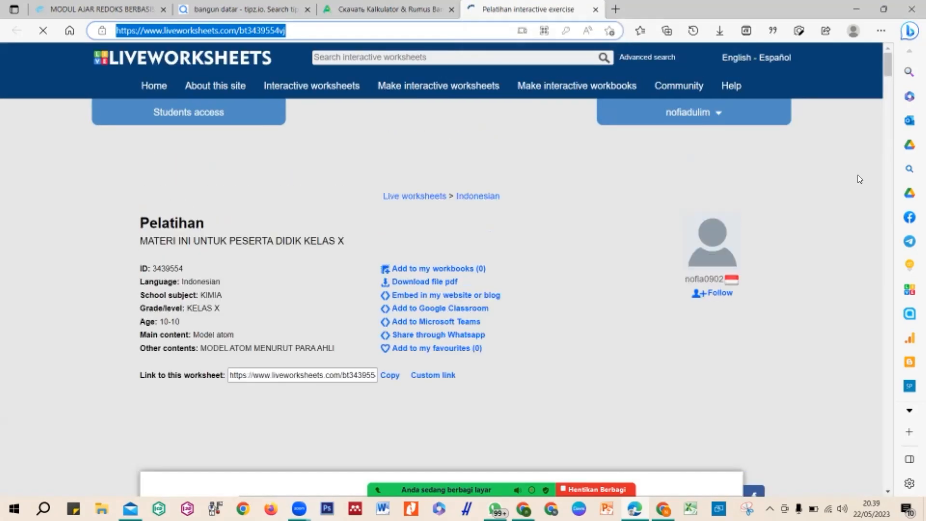
mouse_move(888, 75)
mouse_down()
mouse_move(889, 103)
mouse_move(890, 74)
mouse_up()
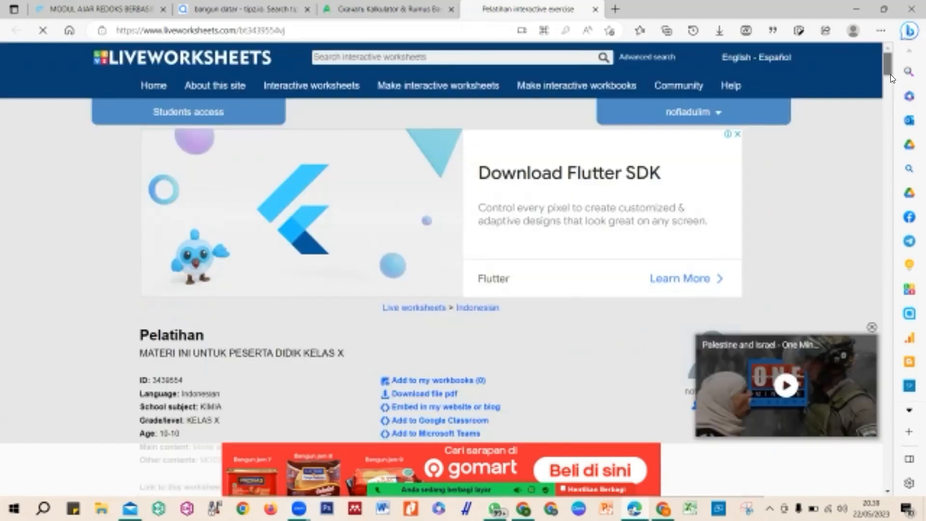
drag(890, 75, 894, 103)
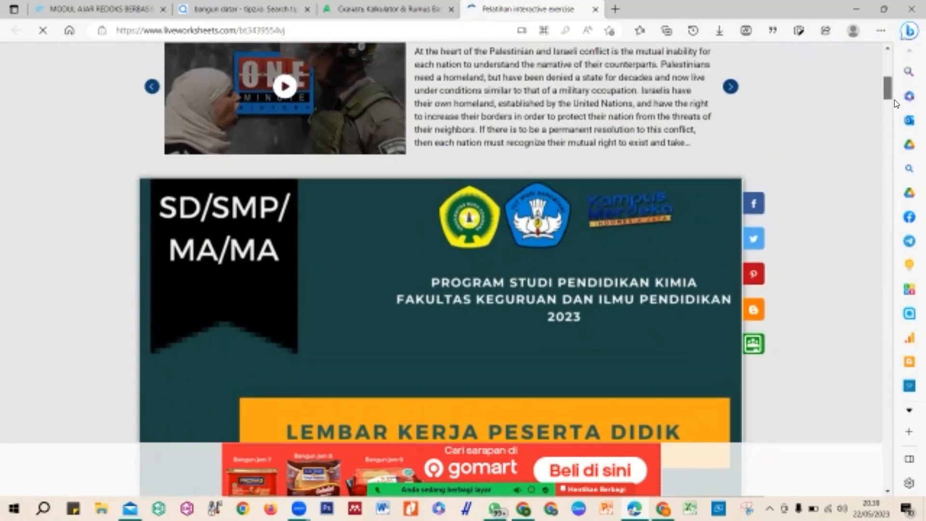
drag(895, 102, 890, 125)
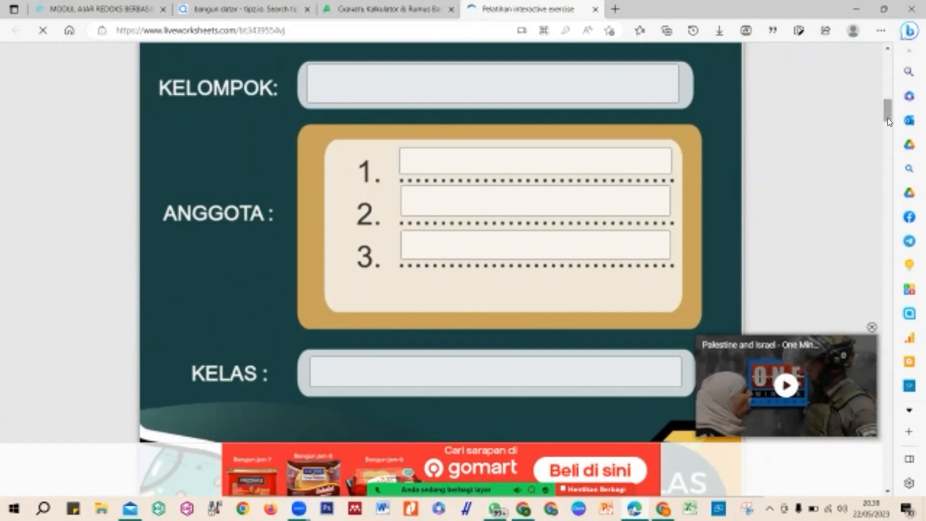
drag(888, 121, 886, 158)
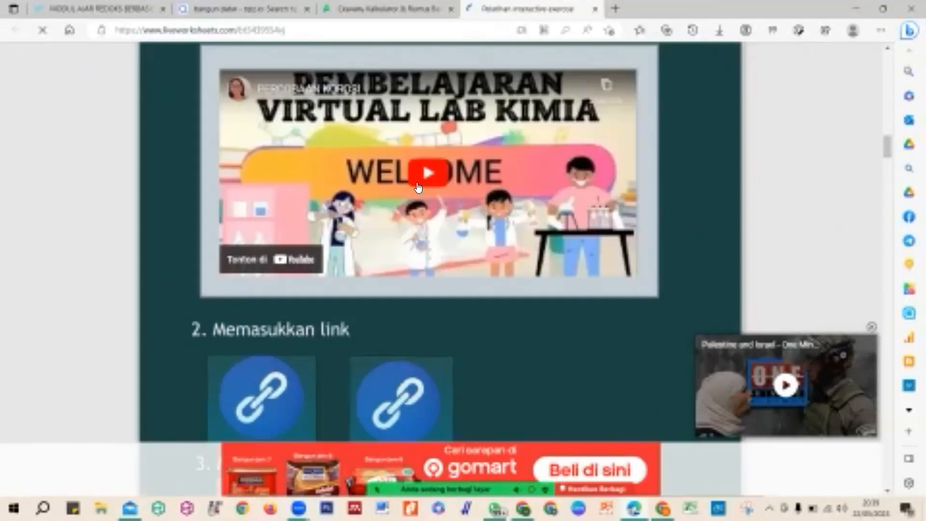
click(417, 184)
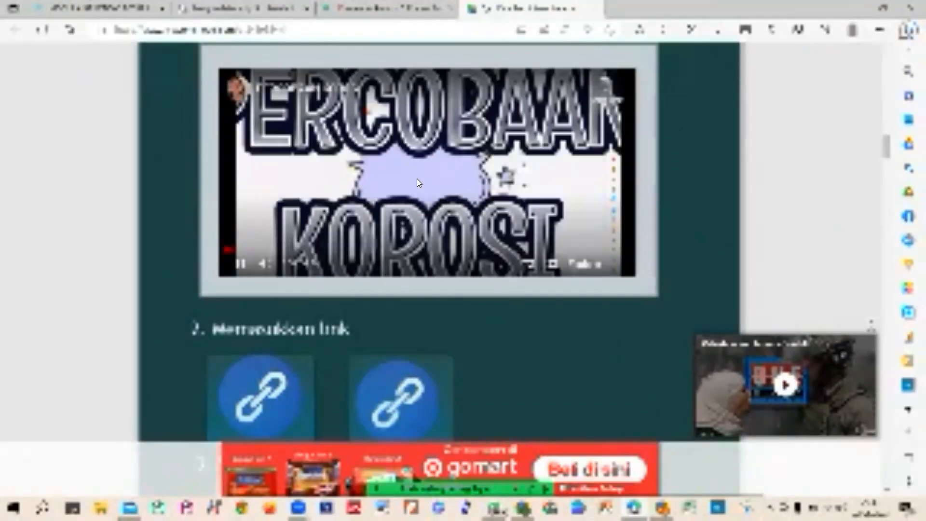
click(241, 266)
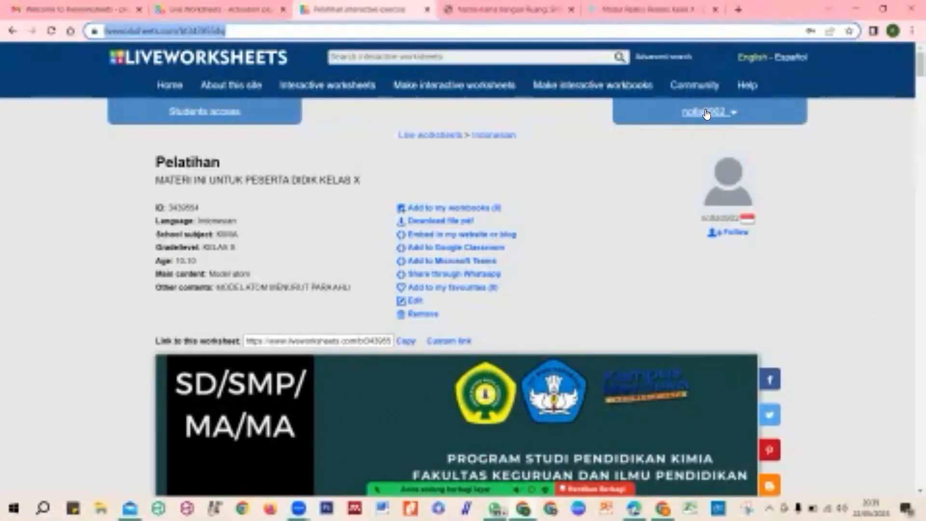
Generate a custom link with a 10-minute limit, max score 10, decimal grades and answers sent to teacher.
click(705, 112)
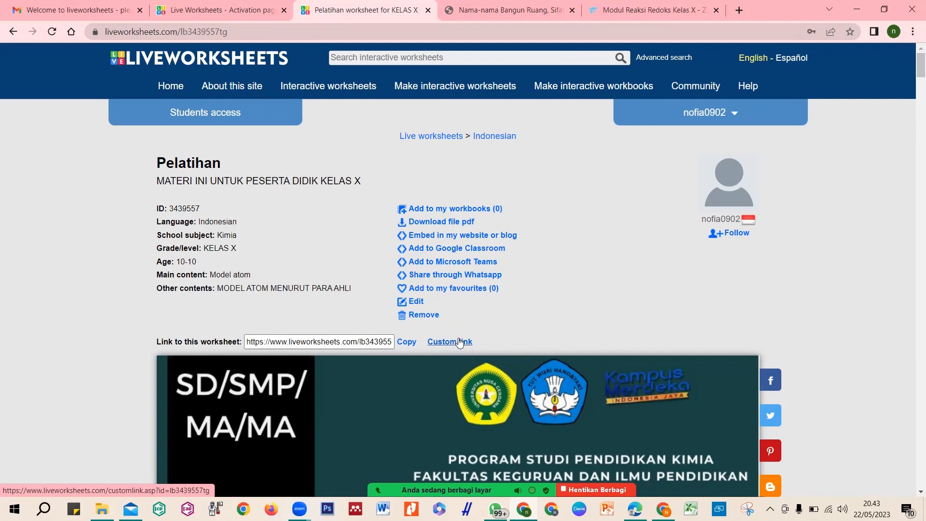
click(460, 343)
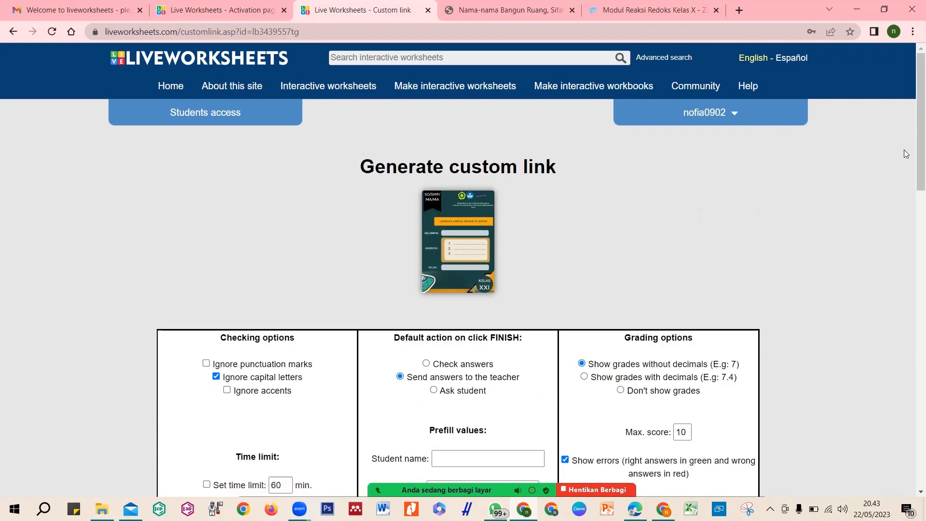
drag(912, 160, 912, 201)
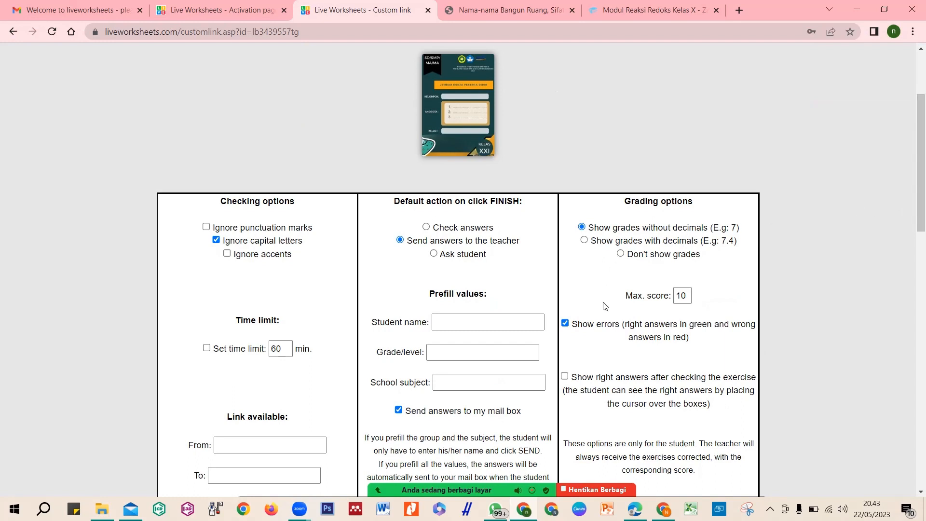
click(286, 351)
click(286, 351)
scroll(912, 226, down, 1)
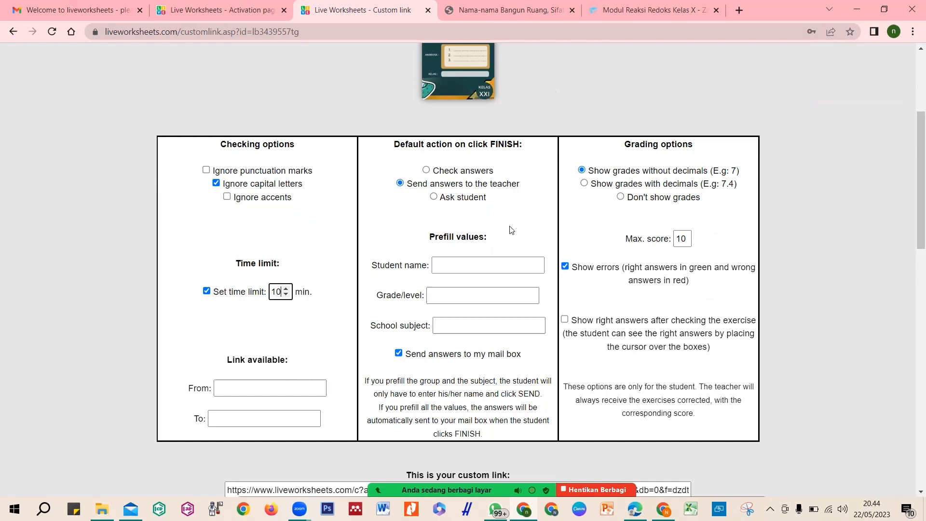
click(401, 184)
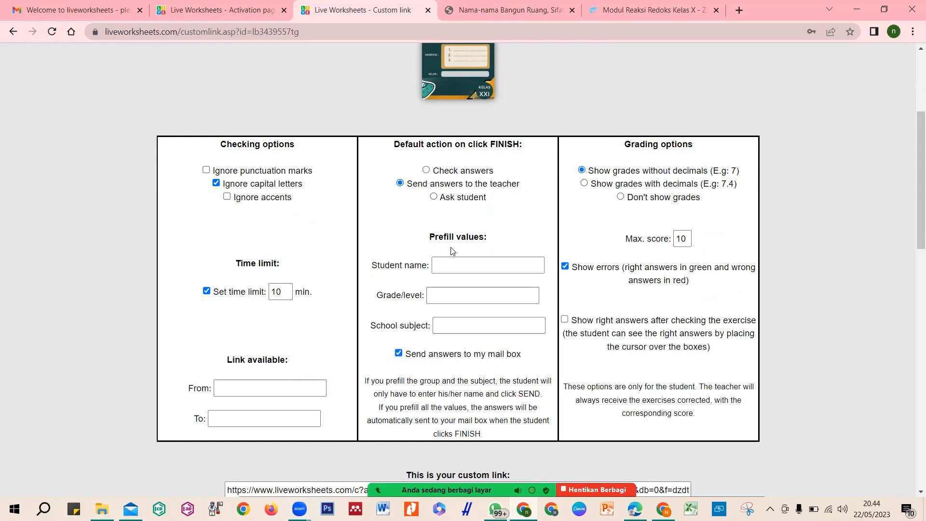
click(583, 184)
drag(911, 203, 912, 289)
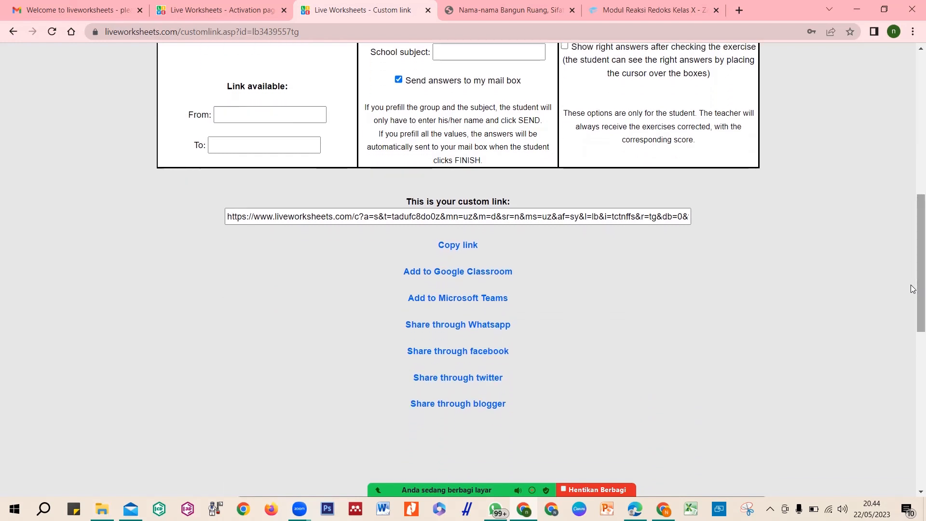
Copy the custom link and load it in a new browser tab.
click(455, 246)
click(455, 246)
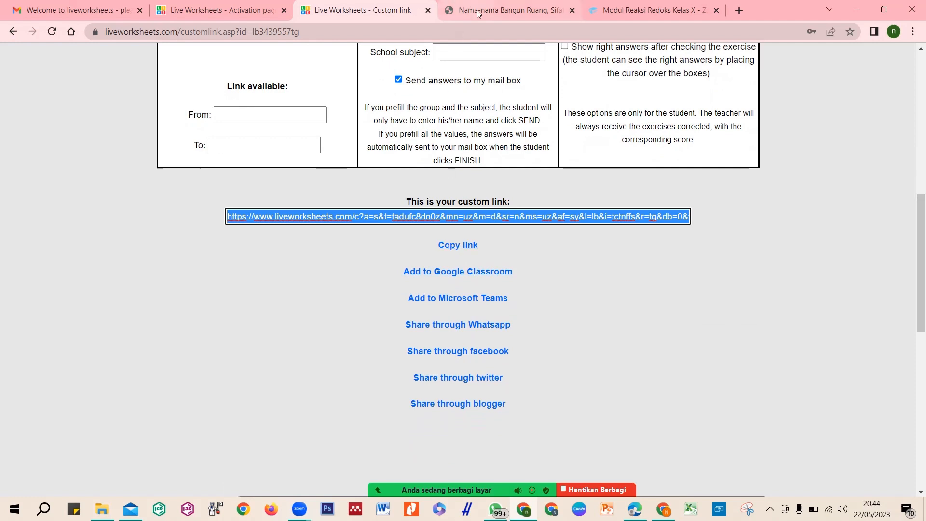
click(744, 5)
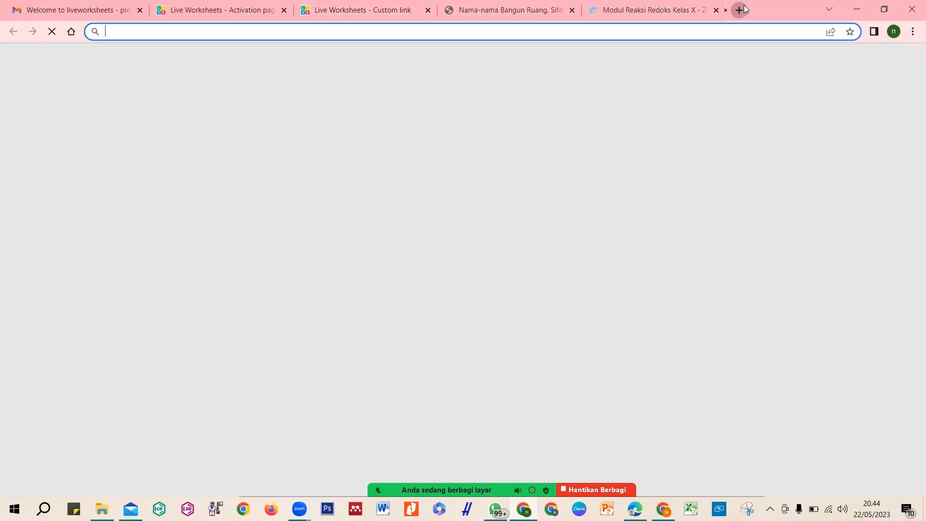
key(ctrl+v)
key(Return)
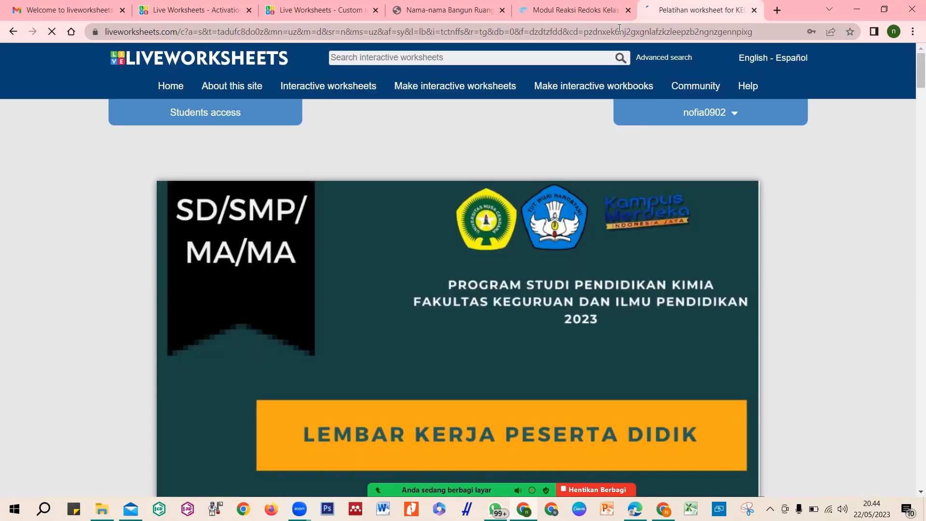
Select the cuboid picture and choose Bapak Sukarno for question 2.
drag(915, 61, 912, 238)
click(622, 92)
click(208, 382)
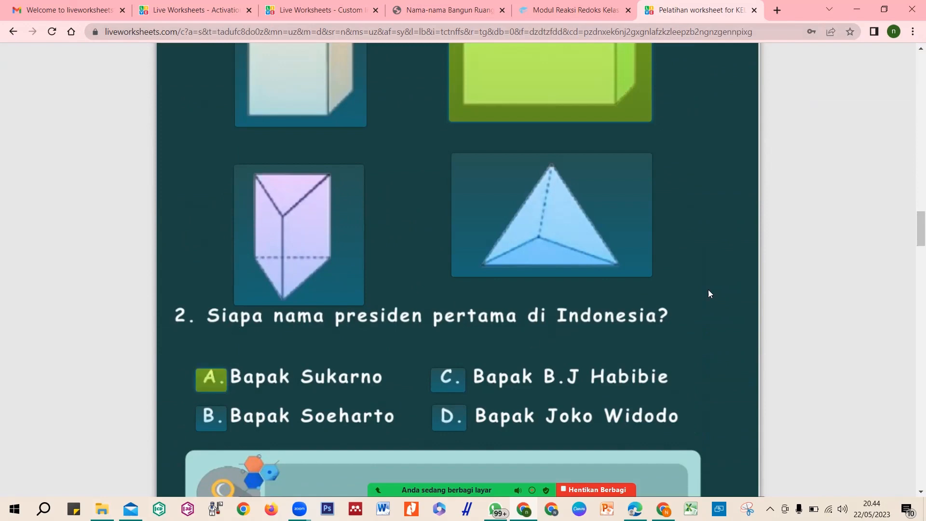
Place HUKUM NEWTON 1, 2 and 3 beside ΣF = 0, ΣF = m . a and F aksi = -F reaksi.
drag(912, 236, 912, 300)
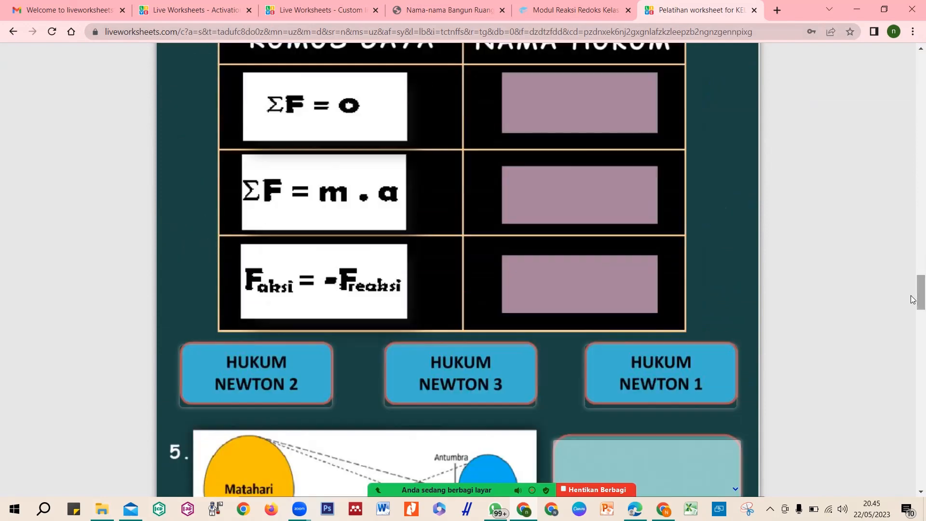
drag(673, 366, 586, 110)
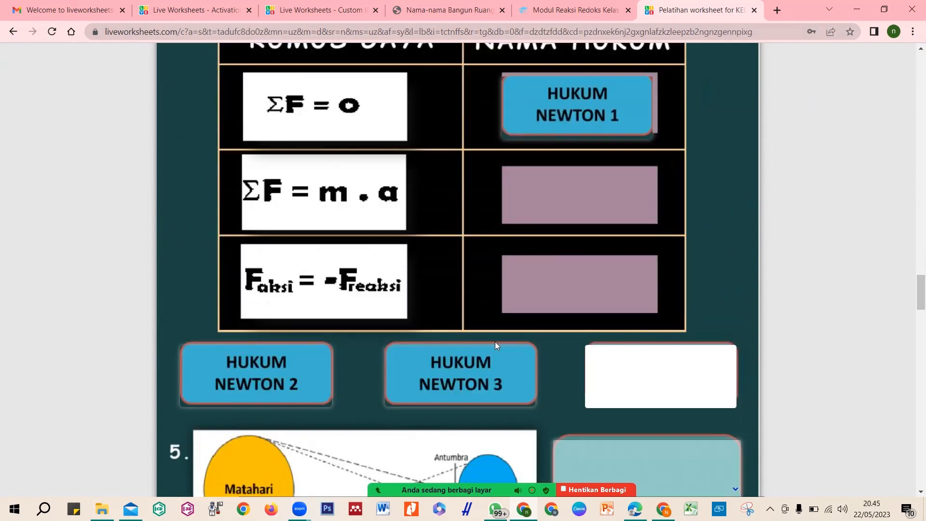
drag(482, 403, 561, 309)
drag(464, 370, 583, 268)
drag(254, 376, 542, 208)
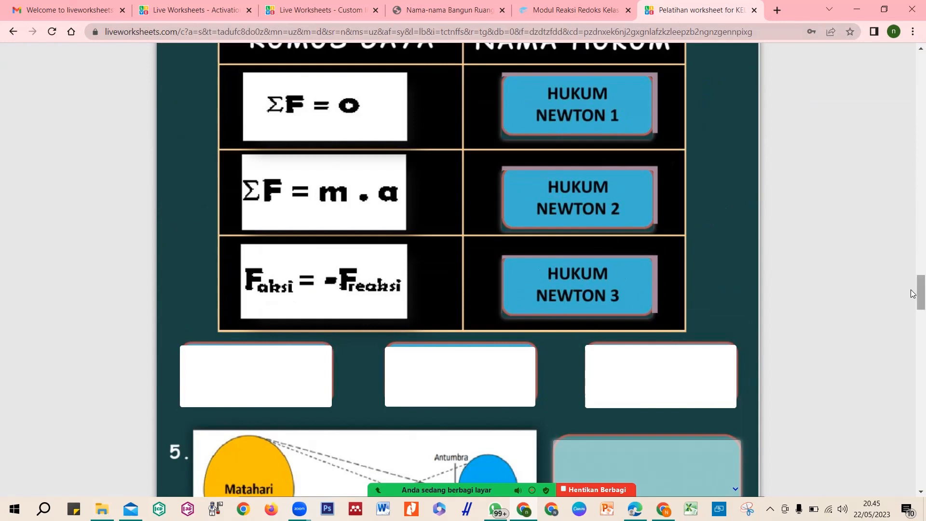
Join the four structures to 3,4-dimetil-1-butuna, 2-metil-pentana, 3-metil-2-Pentena and 2-metil-1-pentena.
scroll(912, 299, down, 10)
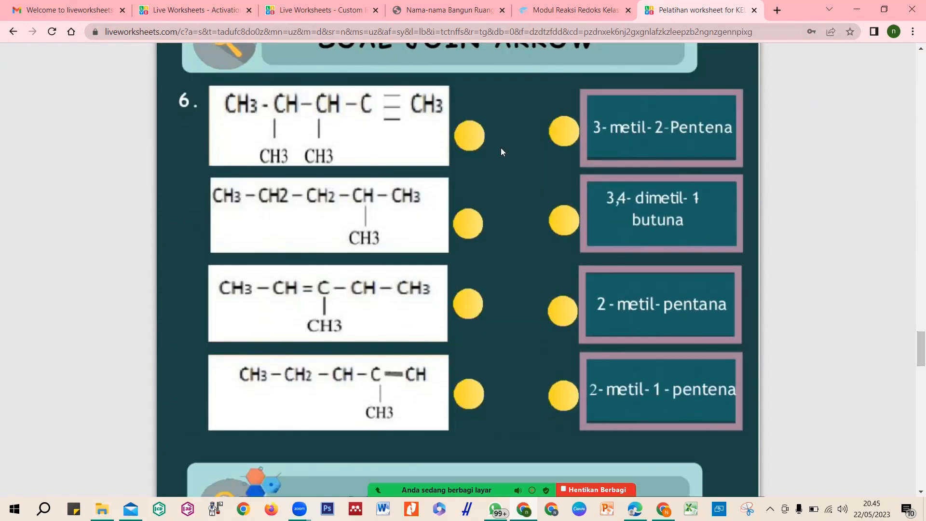
drag(472, 134, 560, 221)
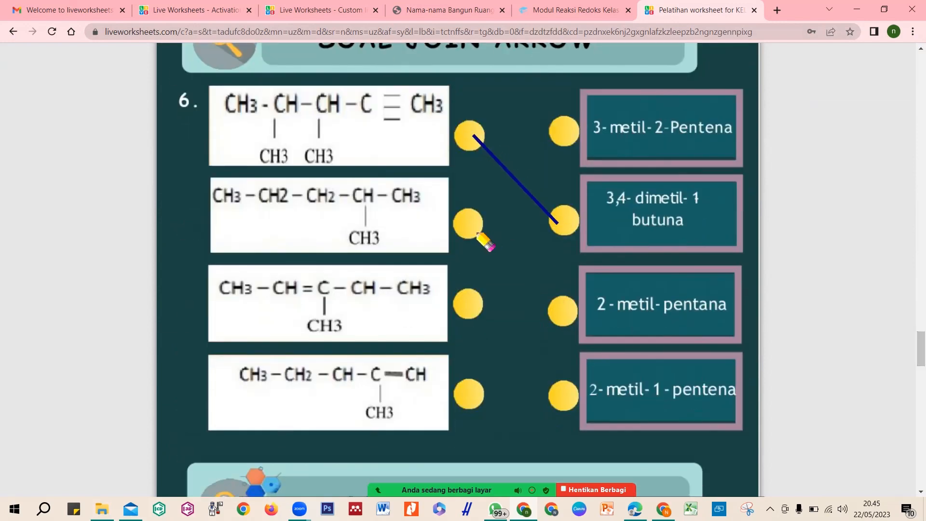
drag(471, 231, 568, 308)
mouse_move(479, 287)
mouse_down()
mouse_move(509, 254)
mouse_move(567, 132)
mouse_up()
drag(479, 397, 581, 391)
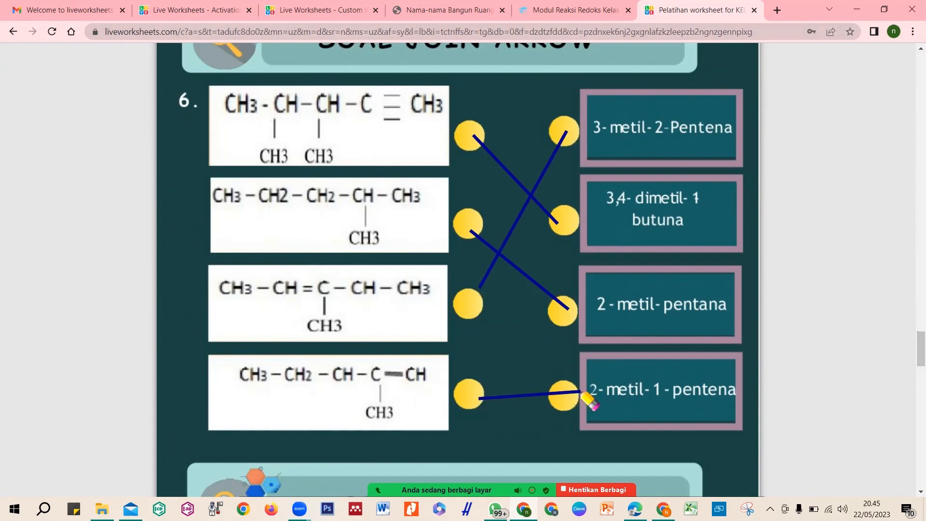
Tick Larangan in question 7 and record the spoken answers kubus and segitiga.
scroll(912, 401, down, 7)
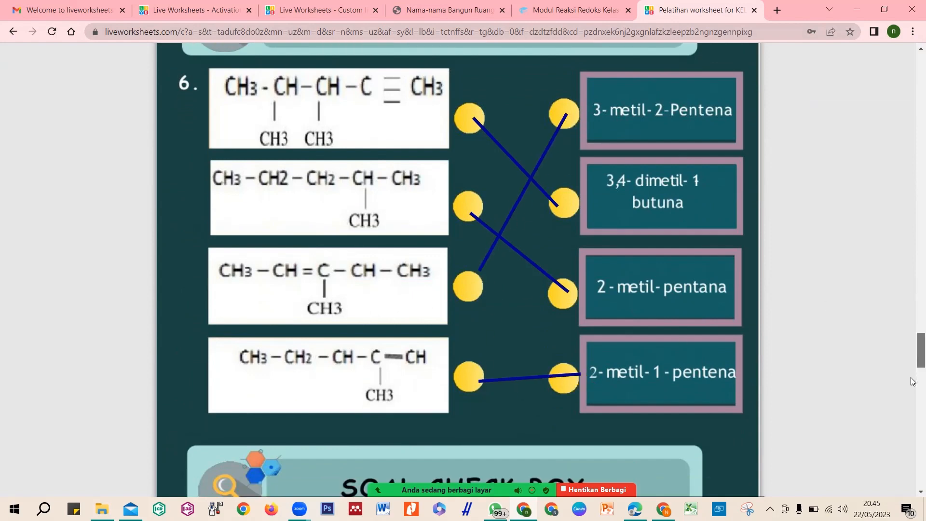
scroll(911, 401, down, 3)
click(512, 212)
scroll(907, 434, down, 12)
click(386, 173)
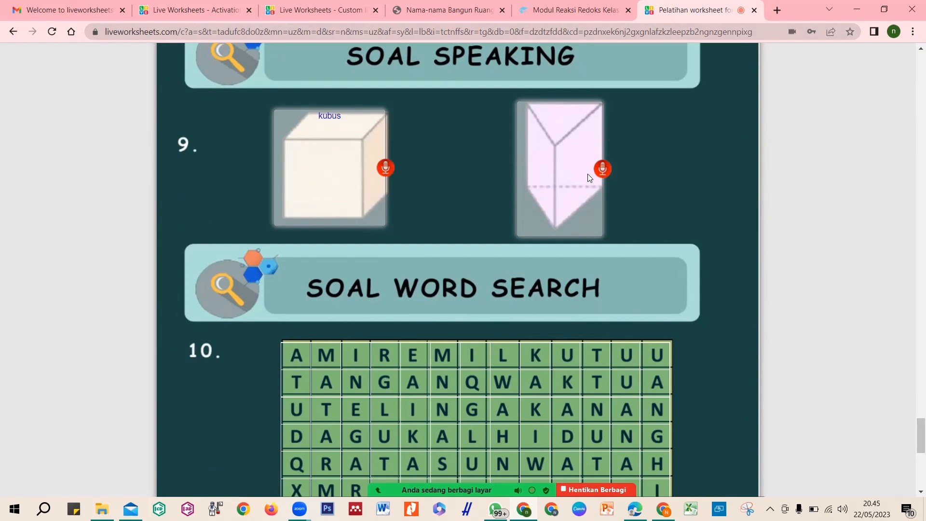
click(601, 171)
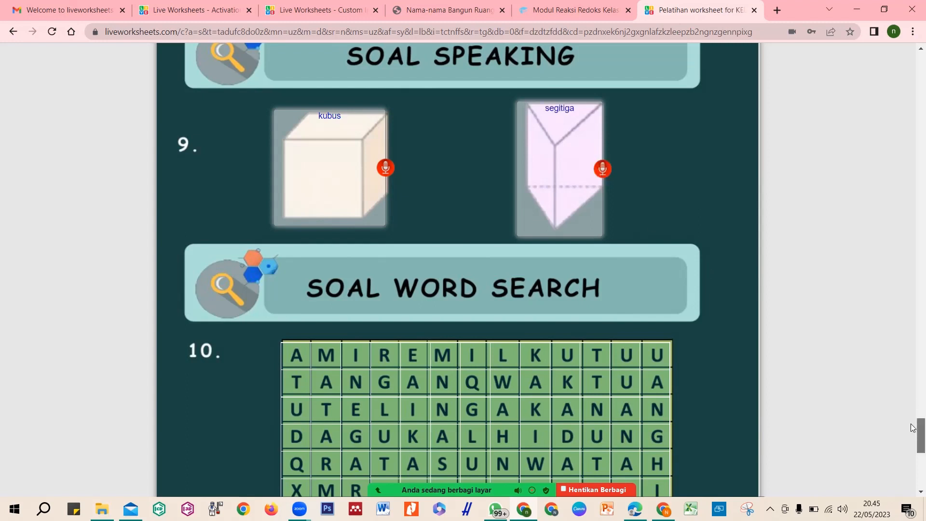
drag(919, 435, 912, 462)
scroll(912, 462, down, 2)
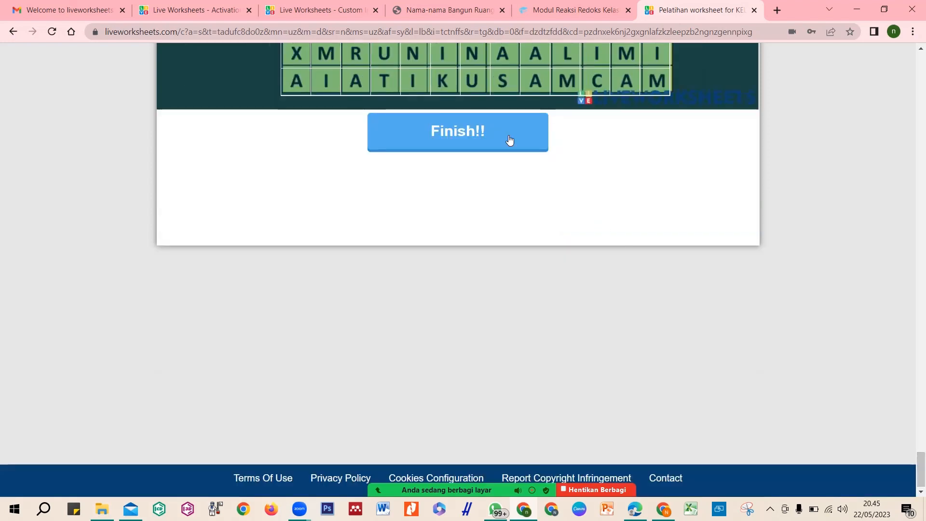
Finish the worksheet and fill in the student's name, group KELAS X and subject KIMIA.
click(494, 121)
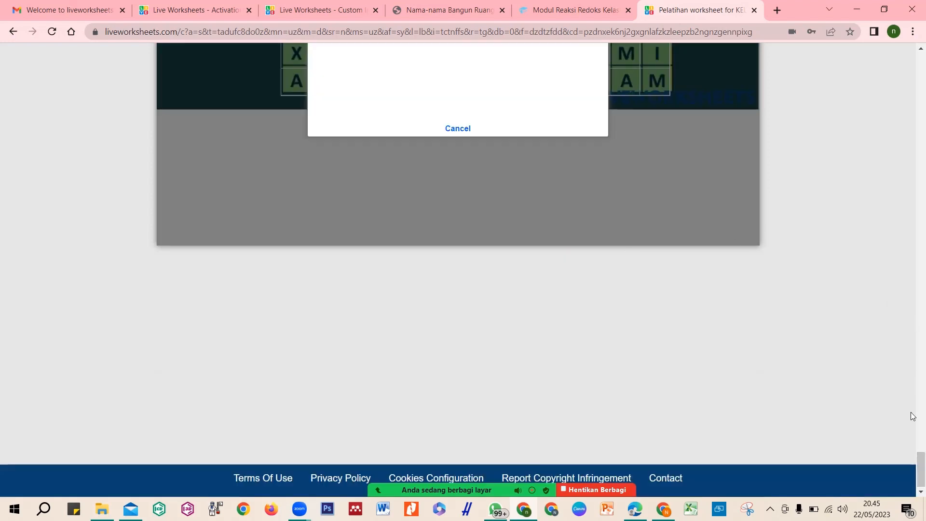
drag(912, 461, 913, 434)
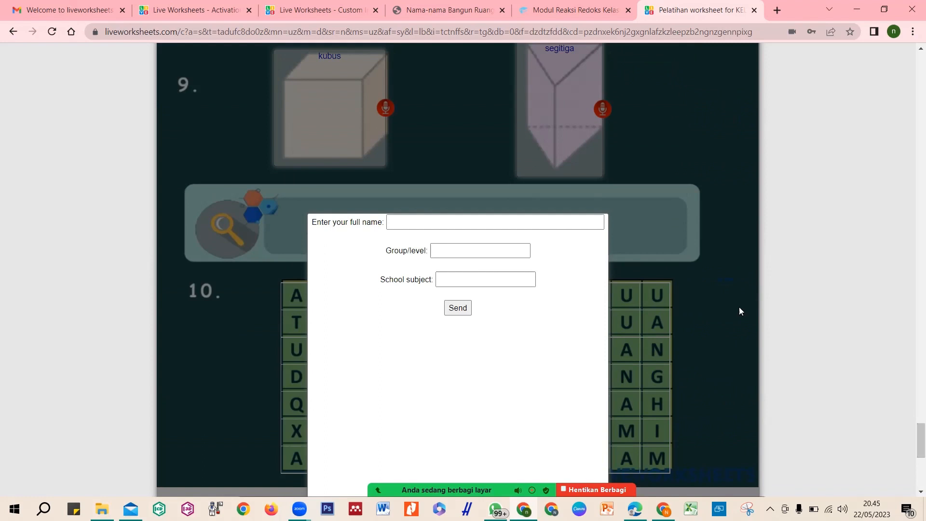
click(485, 220)
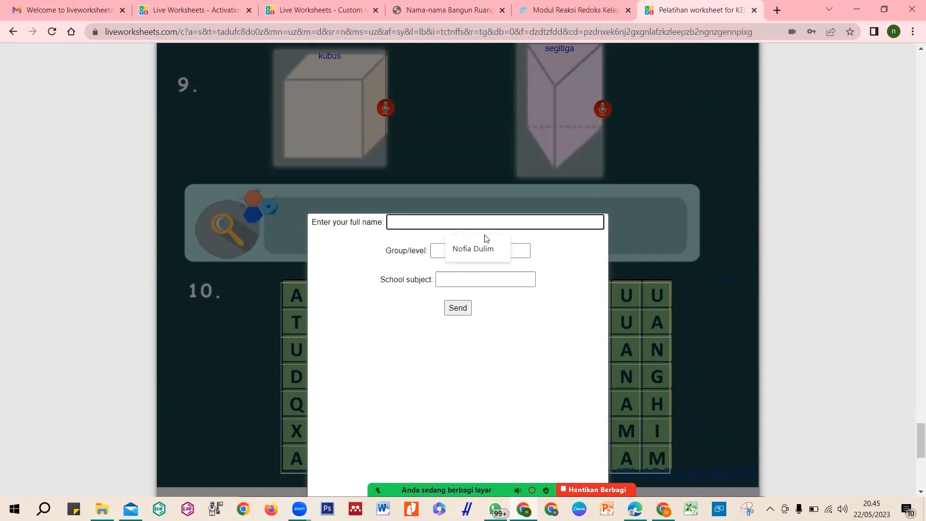
click(486, 251)
click(485, 257)
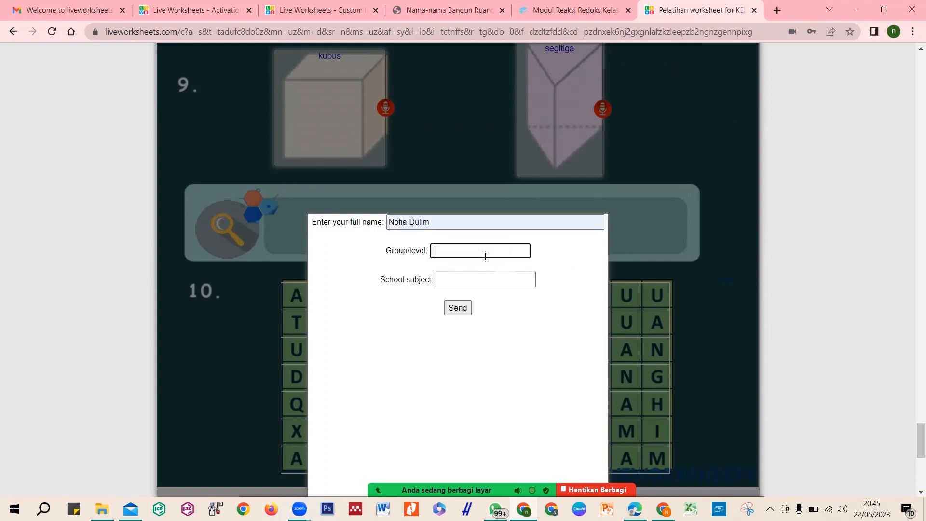
text(KELAS X)
click(496, 279)
text(KIMIA)
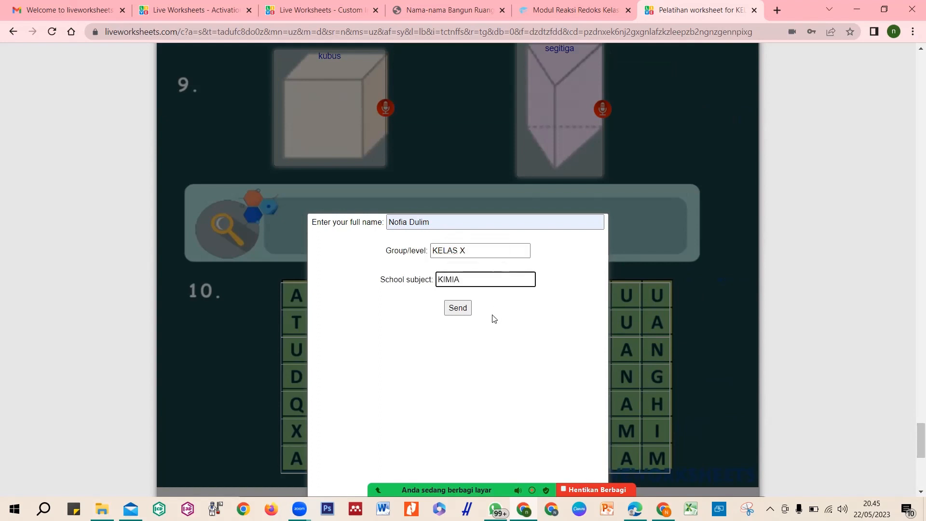
Send the answers to the teacher and confirm, revealing the 4.4/10 score.
click(458, 308)
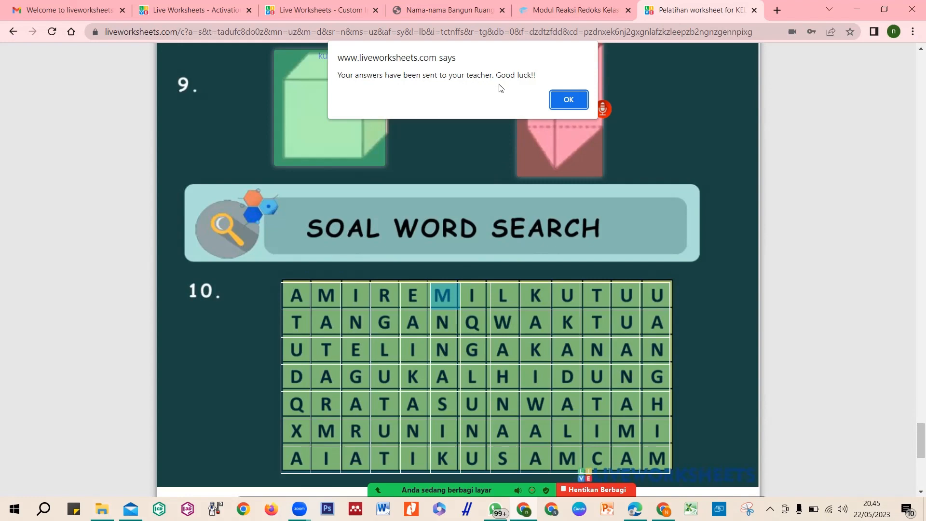
click(561, 100)
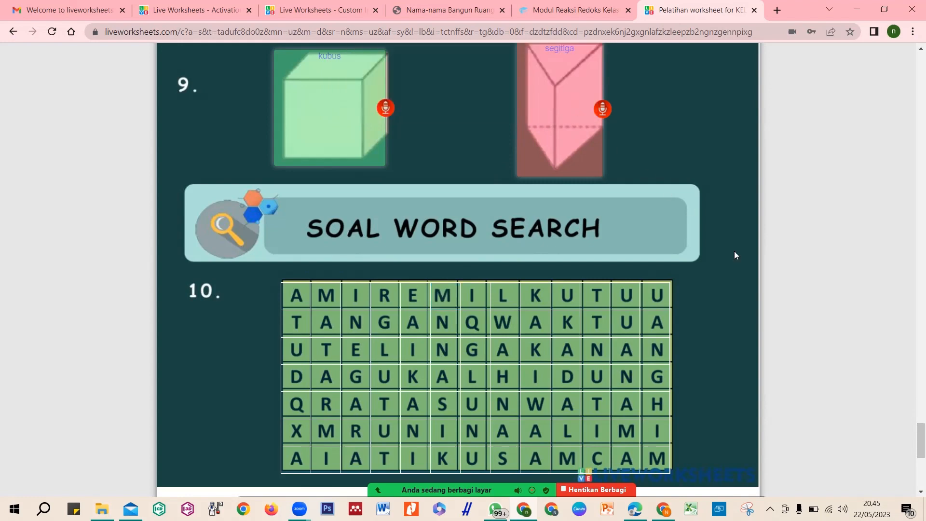
drag(912, 442, 906, 6)
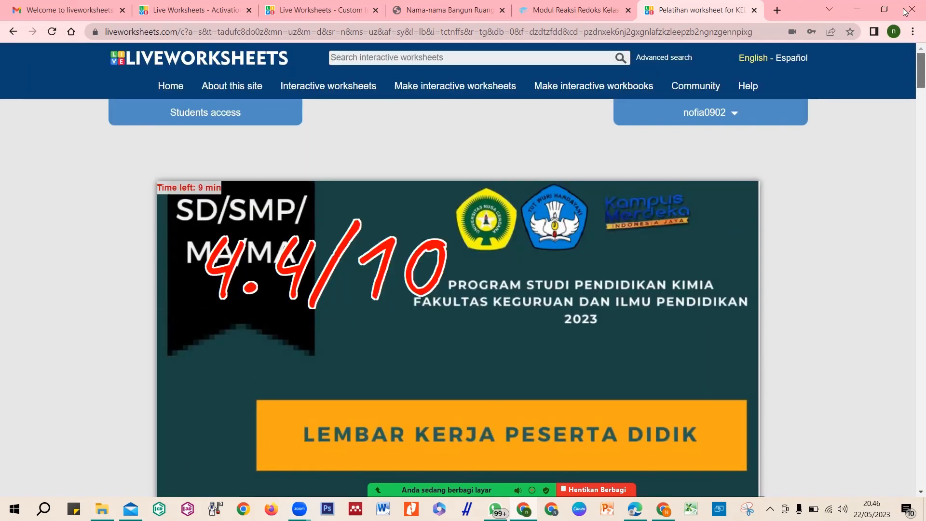